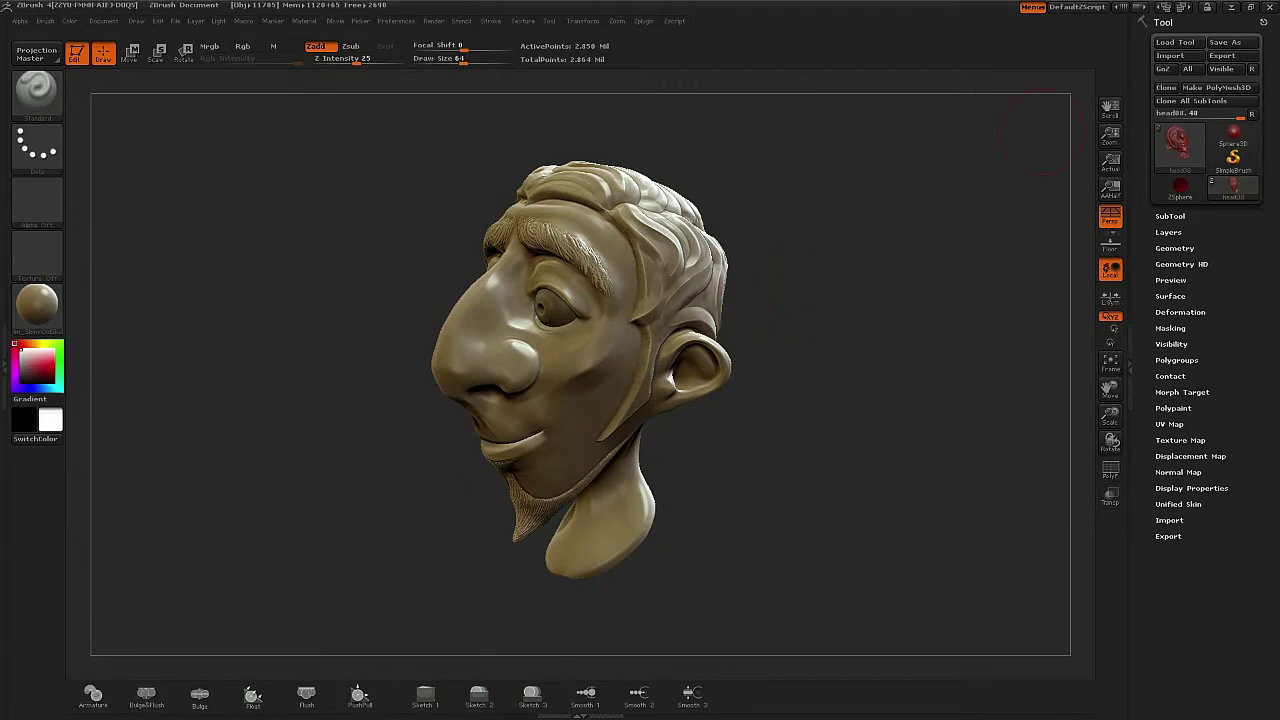
# - Select the Rake sculpting brush for adding hair texture to the head
pyautogui.moveTo(1178, 142)
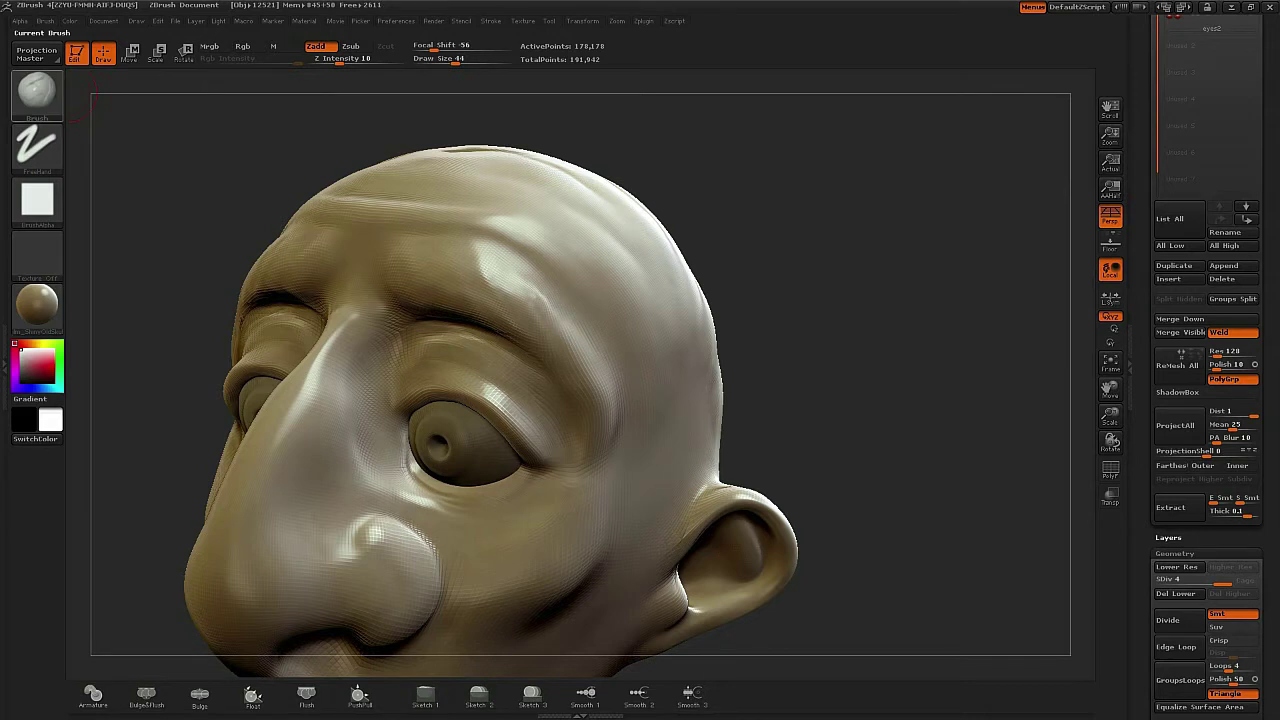
pyautogui.click(36, 90)
pyautogui.press('r')
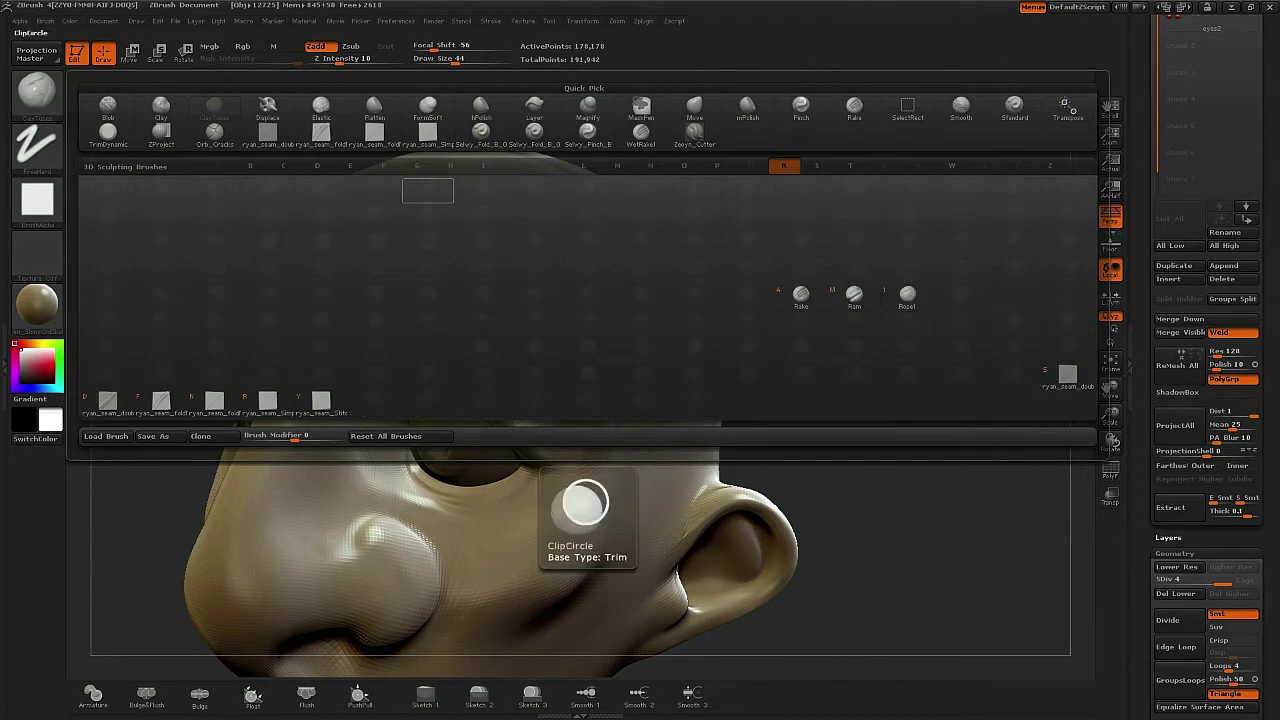
pyautogui.click(795, 293)
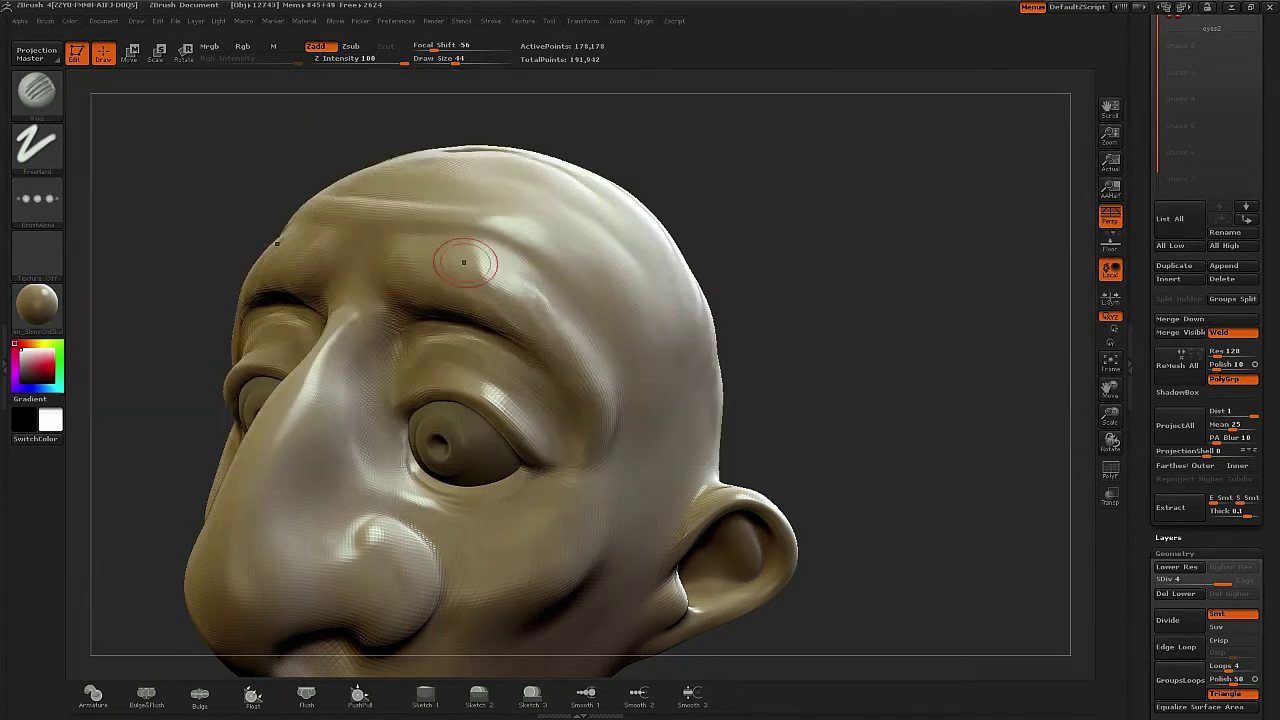
pyautogui.moveTo(403, 246); pyautogui.dragTo(438, 290)
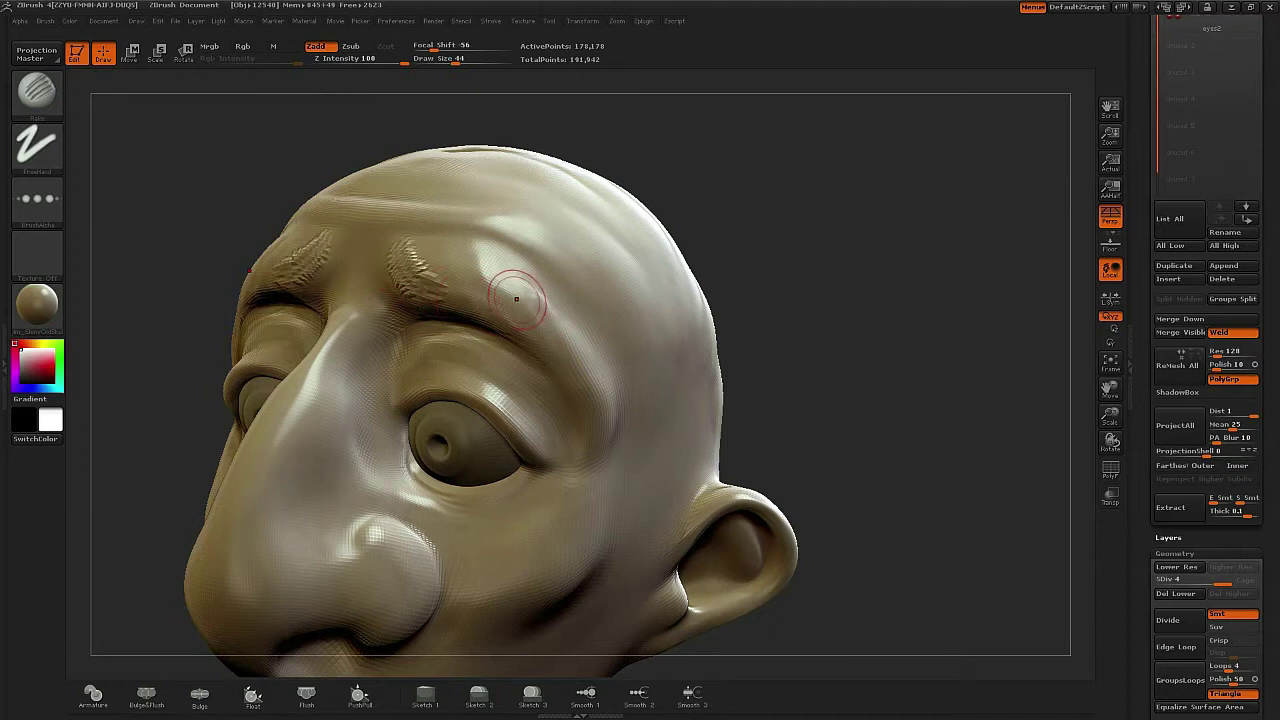
pyautogui.press('ctrl')
pyautogui.hotkey('ctrl', 'z')
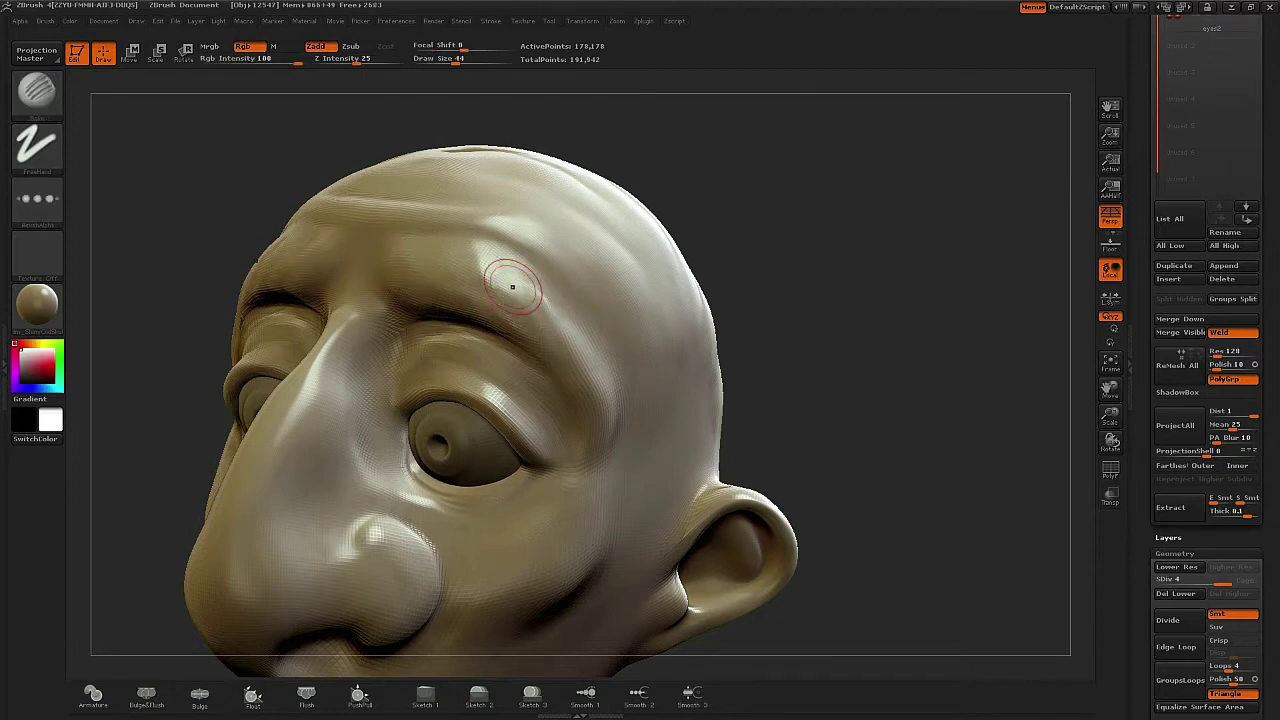
# - Subdivide the head mesh once to reach subdivision level 5
pyautogui.moveTo(752, 273); pyautogui.dragTo(815, 274)
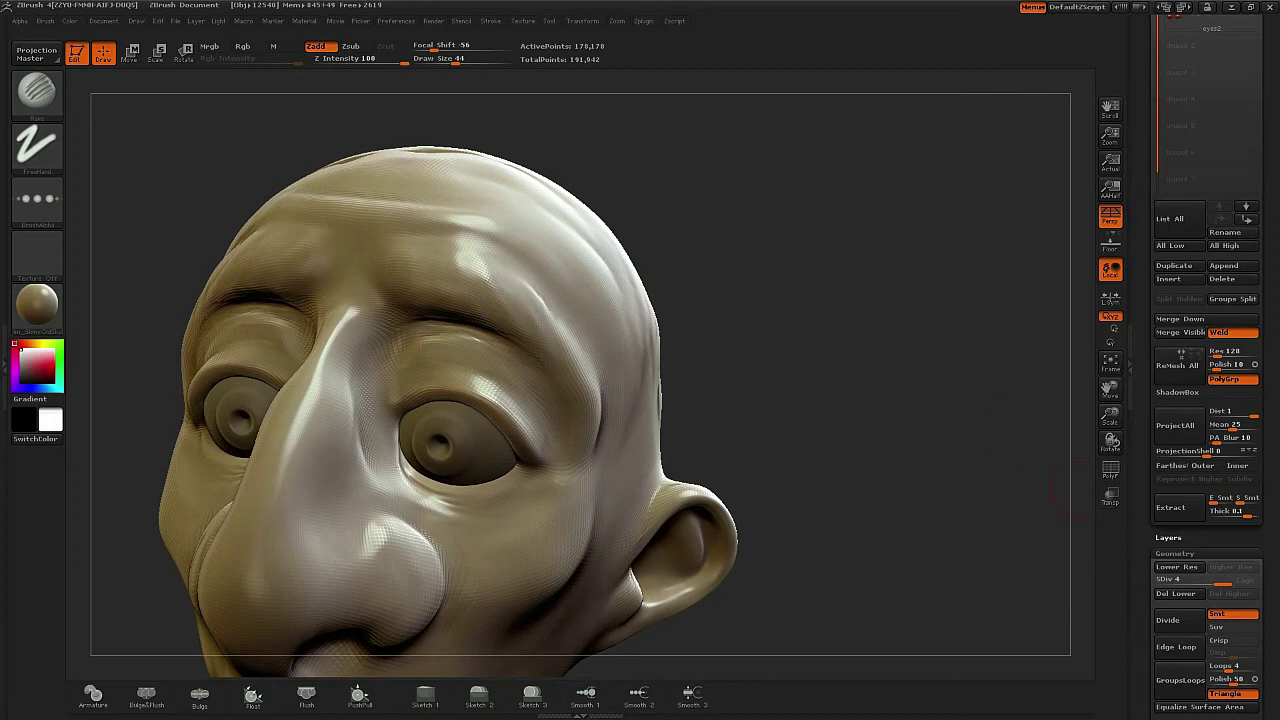
pyautogui.hotkey('ctrl', 'd')
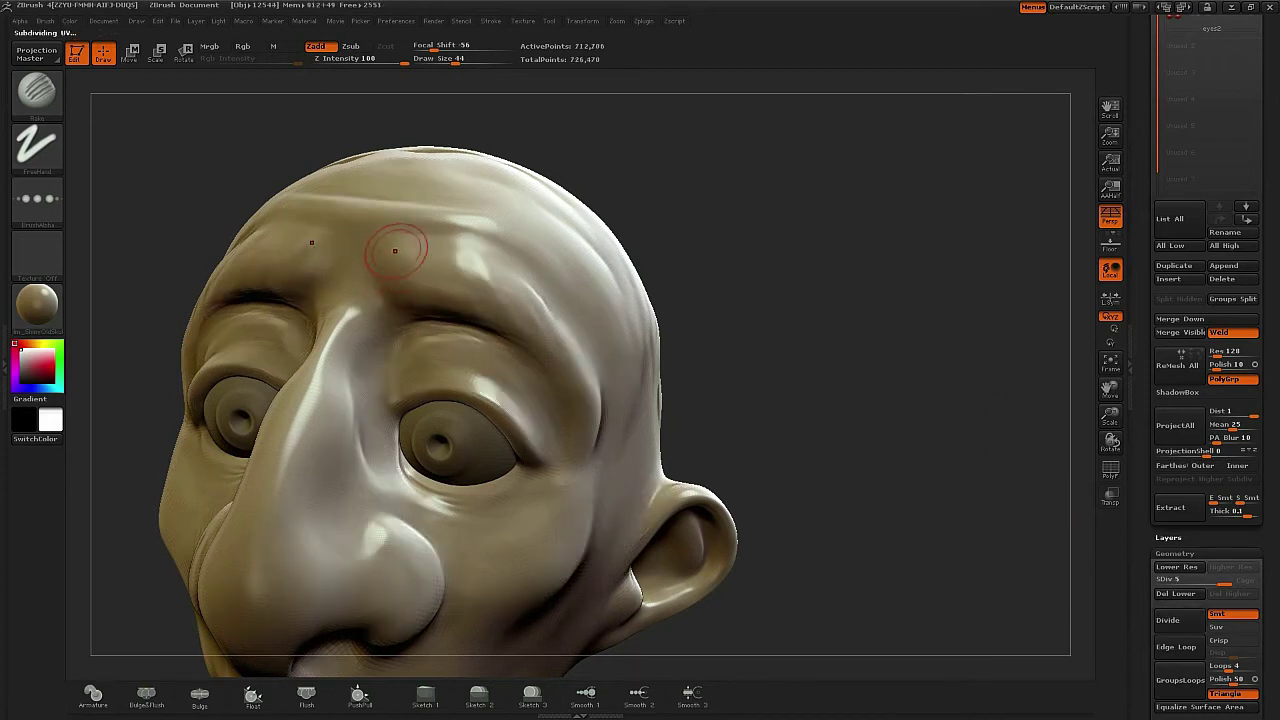
pyautogui.moveTo(395, 251)
pyautogui.mouseDown()
pyautogui.moveTo(409, 279)
pyautogui.moveTo(434, 260)
pyautogui.mouseUp()
pyautogui.hotkey('ctrl', 'z')
# - Sculpt fine hair strokes along both brow ridges with the Rake brush, from the inner ends down to the outer ends
pyautogui.moveTo(388, 242)
pyautogui.mouseDown()
pyautogui.moveTo(408, 283)
pyautogui.moveTo(458, 300)
pyautogui.mouseUp()
pyautogui.moveTo(458, 254)
pyautogui.mouseDown()
pyautogui.moveTo(484, 310)
pyautogui.moveTo(530, 320)
pyautogui.moveTo(549, 342)
pyautogui.mouseUp()
pyautogui.moveTo(518, 287); pyautogui.dragTo(566, 362)
pyautogui.moveTo(820, 330); pyautogui.dragTo(758, 304)
pyautogui.moveTo(562, 334)
pyautogui.mouseDown()
pyautogui.moveTo(577, 388)
pyautogui.moveTo(600, 402)
pyautogui.mouseUp()
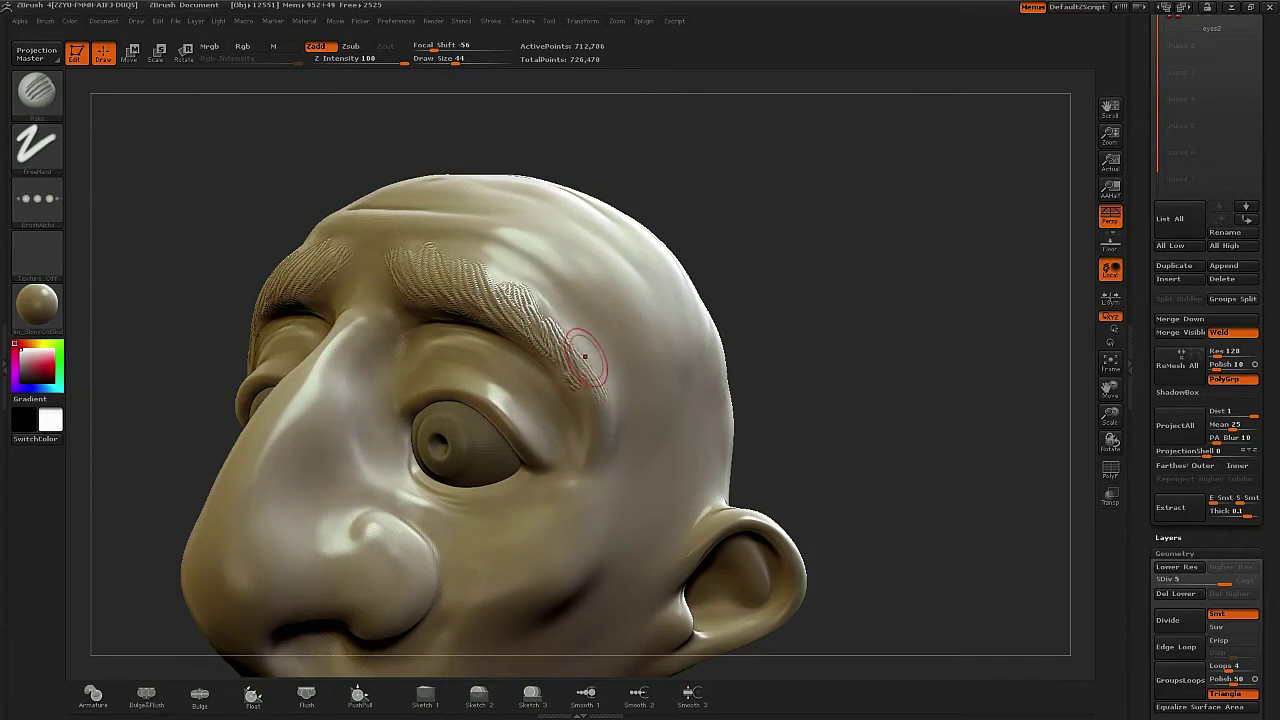
pyautogui.moveTo(585, 357)
pyautogui.mouseDown()
pyautogui.moveTo(605, 400)
pyautogui.moveTo(548, 321)
pyautogui.moveTo(467, 264)
pyautogui.moveTo(503, 298)
pyautogui.mouseUp()
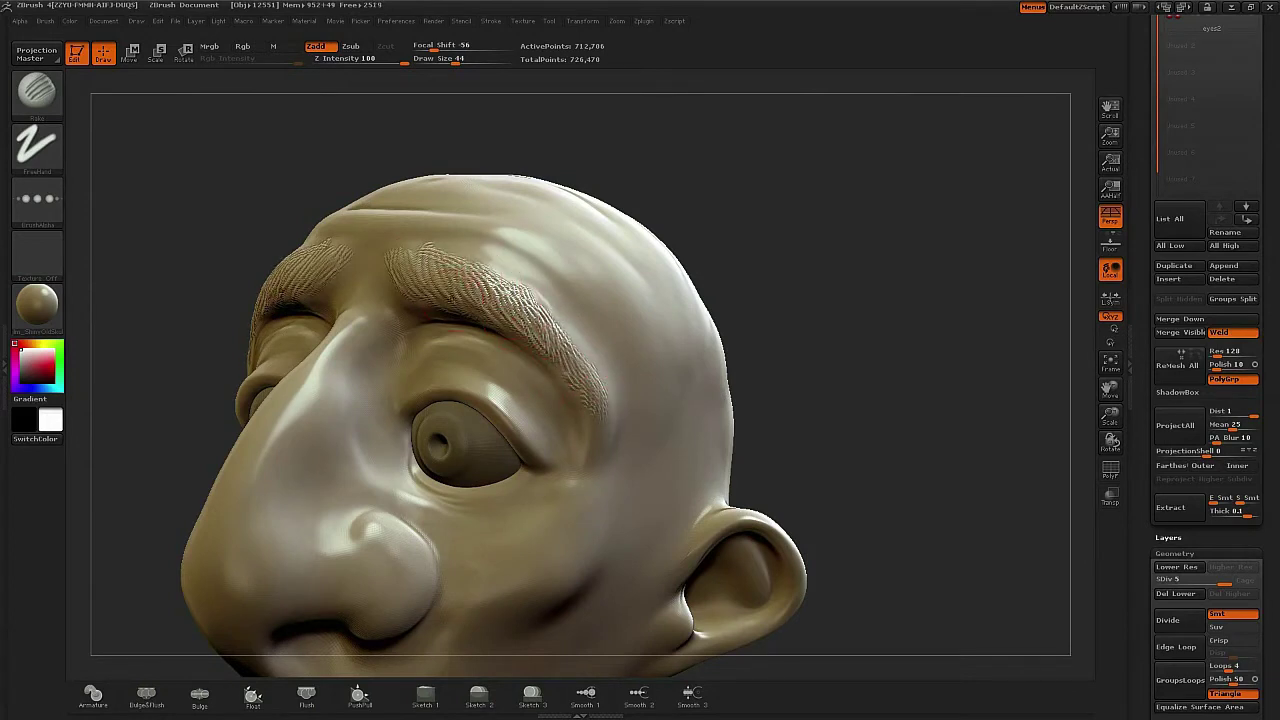
pyautogui.moveTo(402, 272)
pyautogui.mouseDown()
pyautogui.moveTo(386, 240)
pyautogui.moveTo(402, 276)
pyautogui.moveTo(470, 262)
pyautogui.moveTo(508, 316)
pyautogui.moveTo(574, 356)
pyautogui.moveTo(540, 318)
pyautogui.moveTo(486, 316)
pyautogui.mouseUp()
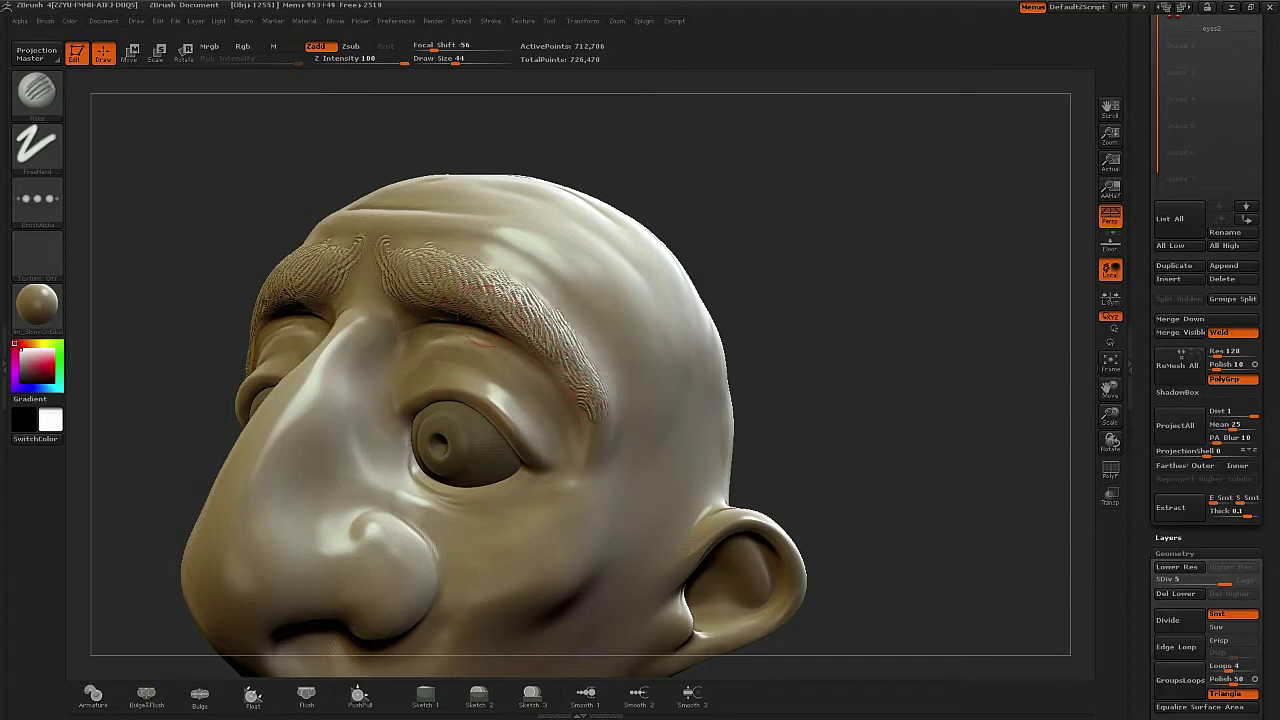
# - Enlarge the Rake brush to draw size 64, set Z Intensity to 27, and layer broader hair strokes over the eyebrows
pyautogui.moveTo(712, 325)
pyautogui.mouseDown()
pyautogui.moveTo(640, 330)
pyautogui.moveTo(690, 320)
pyautogui.mouseUp()
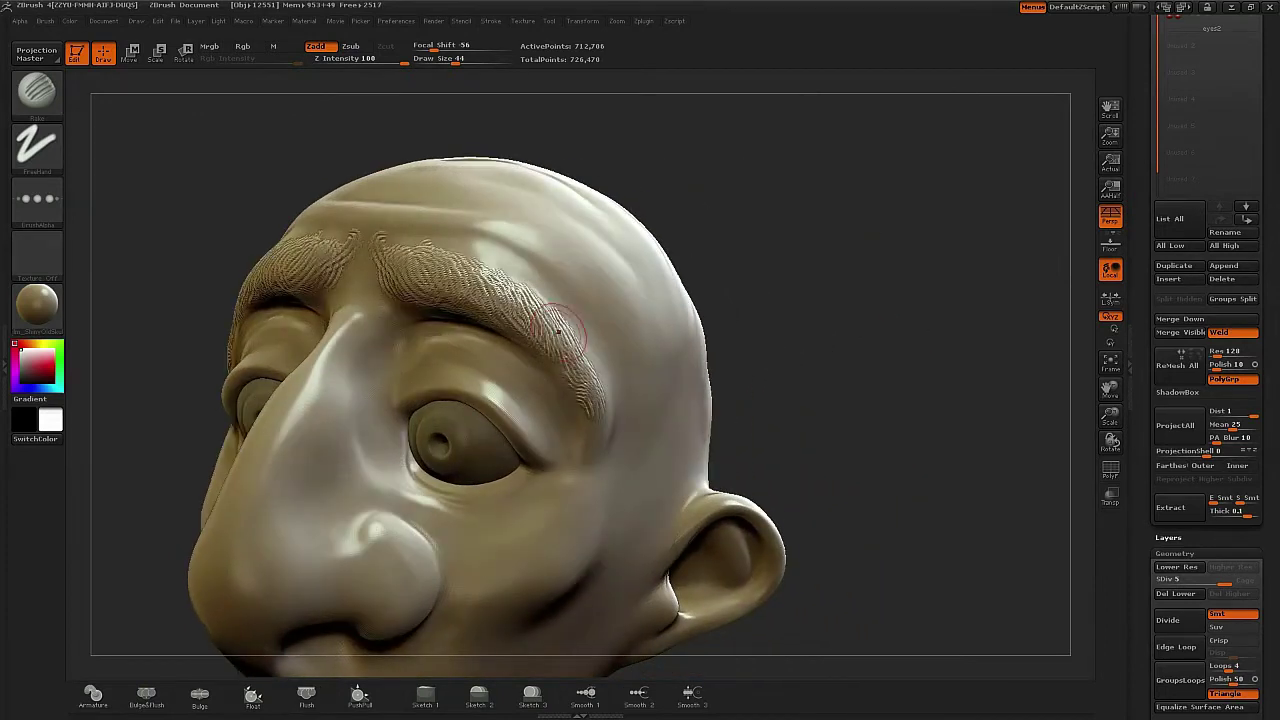
pyautogui.moveTo(450, 280); pyautogui.dragTo(472, 252)
pyautogui.press(']')
pyautogui.moveTo(376, 61); pyautogui.dragTo(358, 61)
pyautogui.moveTo(401, 257)
pyautogui.mouseDown()
pyautogui.moveTo(411, 252)
pyautogui.moveTo(424, 279)
pyautogui.moveTo(462, 268)
pyautogui.moveTo(432, 268)
pyautogui.moveTo(522, 300)
pyautogui.moveTo(514, 286)
pyautogui.moveTo(600, 372)
pyautogui.mouseUp()
pyautogui.moveTo(560, 330); pyautogui.dragTo(592, 400)
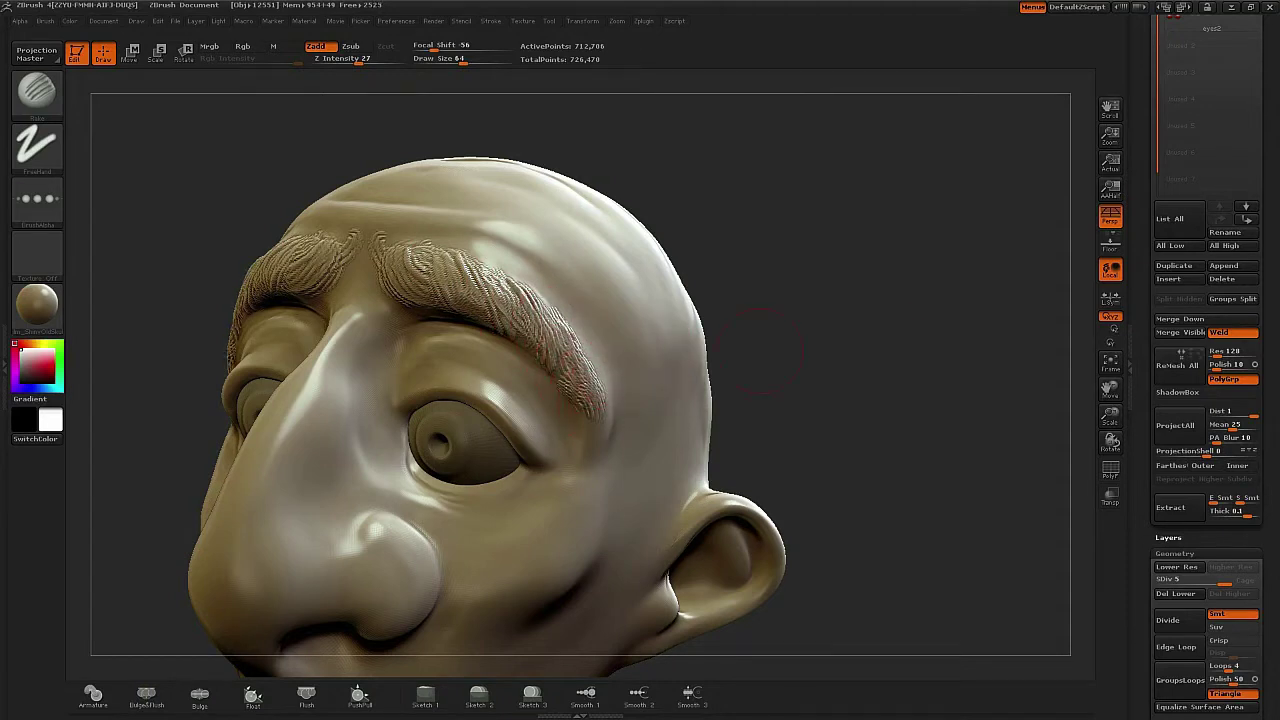
# - Refine the eyebrow hair with more Rake strokes along the upper edge and arch of the brows
pyautogui.moveTo(880, 360)
pyautogui.mouseDown()
pyautogui.moveTo(840, 360)
pyautogui.moveTo(930, 345)
pyautogui.moveTo(786, 340)
pyautogui.moveTo(730, 400)
pyautogui.mouseUp()
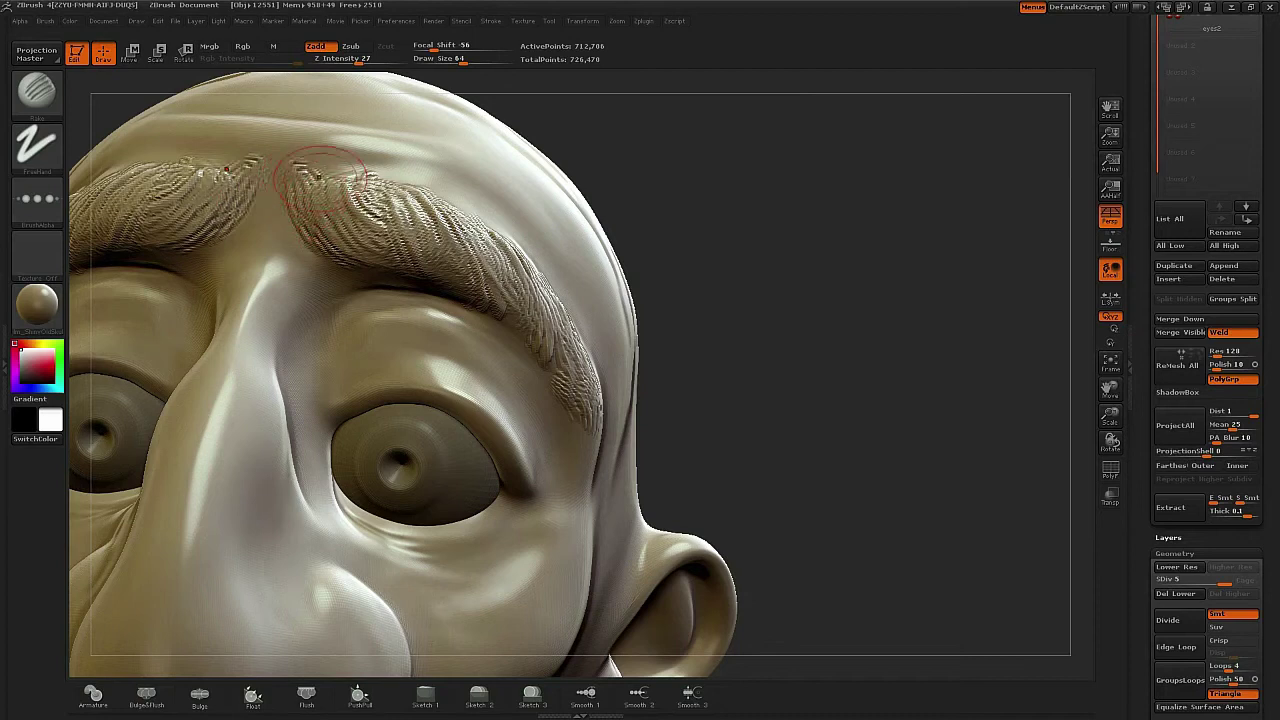
pyautogui.moveTo(354, 226)
pyautogui.mouseDown()
pyautogui.moveTo(340, 182)
pyautogui.moveTo(470, 240)
pyautogui.mouseUp()
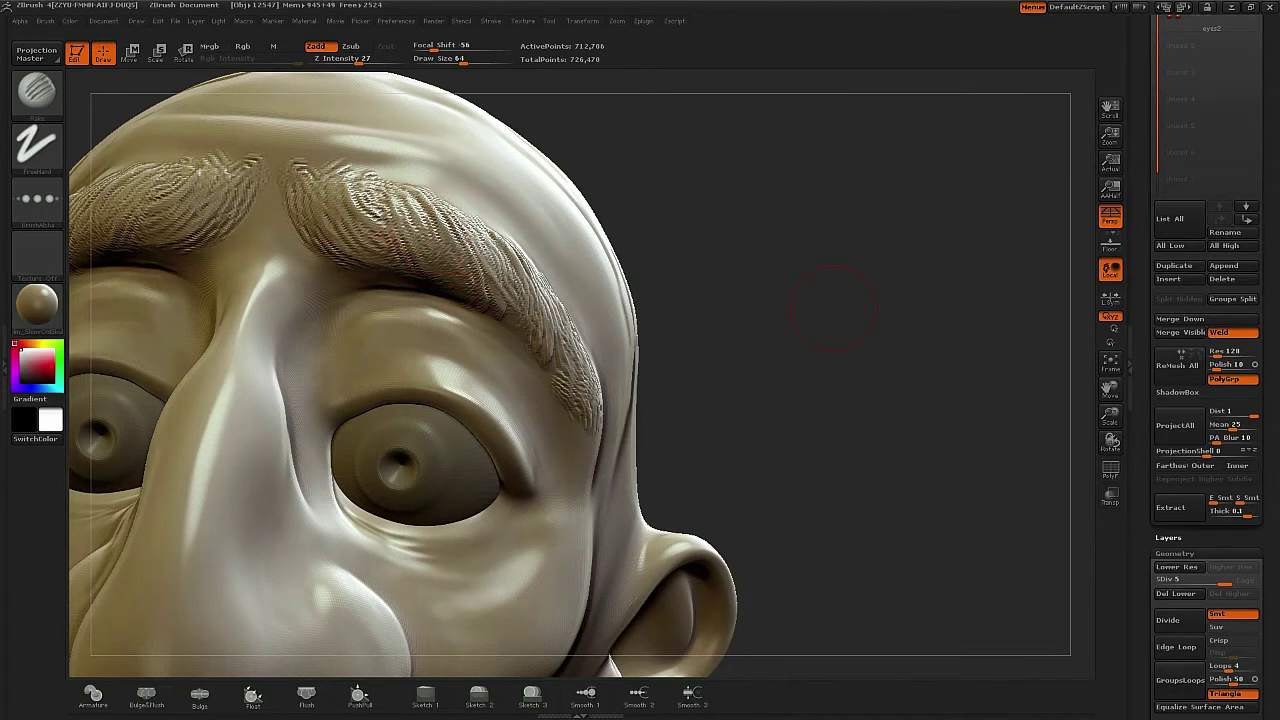
pyautogui.moveTo(833, 307)
pyautogui.mouseDown()
pyautogui.moveTo(580, 262)
pyautogui.moveTo(590, 350)
pyautogui.moveTo(621, 398)
pyautogui.mouseUp()
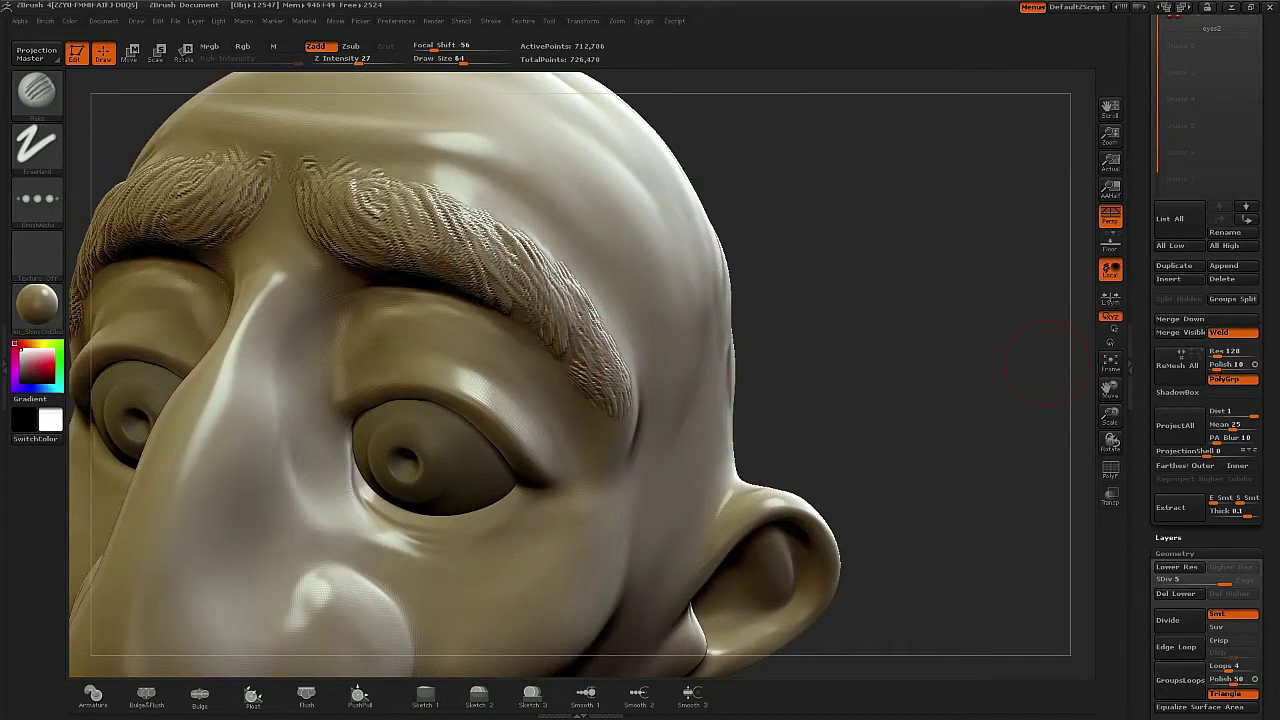
pyautogui.keyDown('alt'); pyautogui.moveTo(1046, 363); pyautogui.dragTo(1000, 260); pyautogui.keyUp('alt')
pyautogui.keyDown('alt'); pyautogui.moveTo(960, 380); pyautogui.dragTo(850, 330); pyautogui.keyUp('alt')
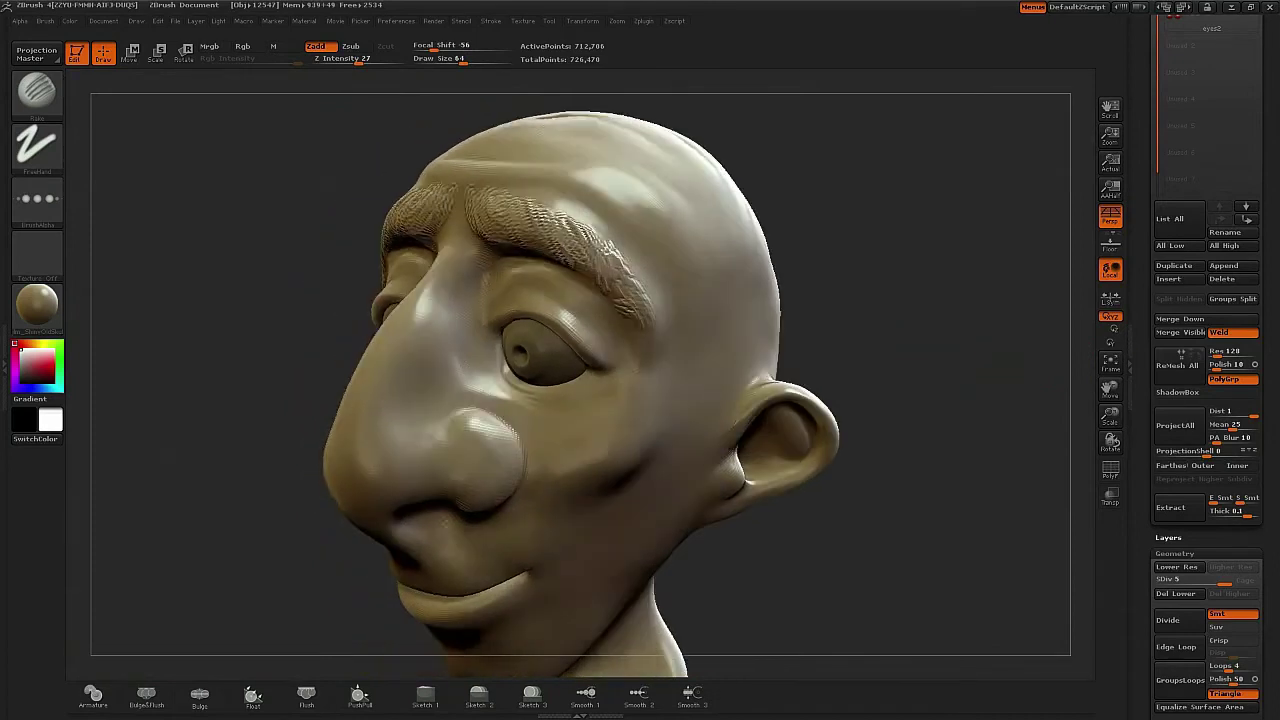
pyautogui.moveTo(930, 365)
pyautogui.mouseDown()
pyautogui.moveTo(923, 337)
pyautogui.moveTo(860, 368)
pyautogui.mouseUp()
pyautogui.moveTo(584, 214); pyautogui.dragTo(606, 234)
pyautogui.moveTo(985, 340); pyautogui.dragTo(1078, 354)
pyautogui.moveTo(962, 380); pyautogui.dragTo(945, 372)
# - Switch to the PolishB brush for working on the face
pyautogui.click(36, 92)
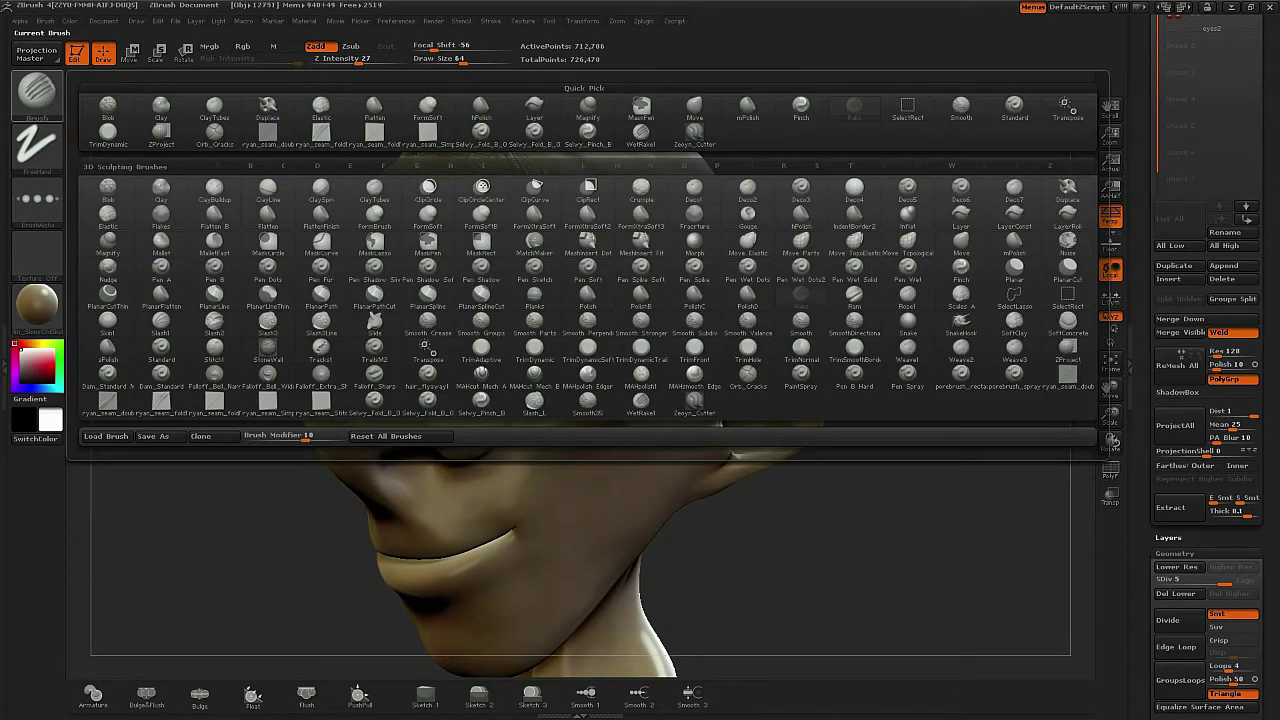
pyautogui.click(36, 92)
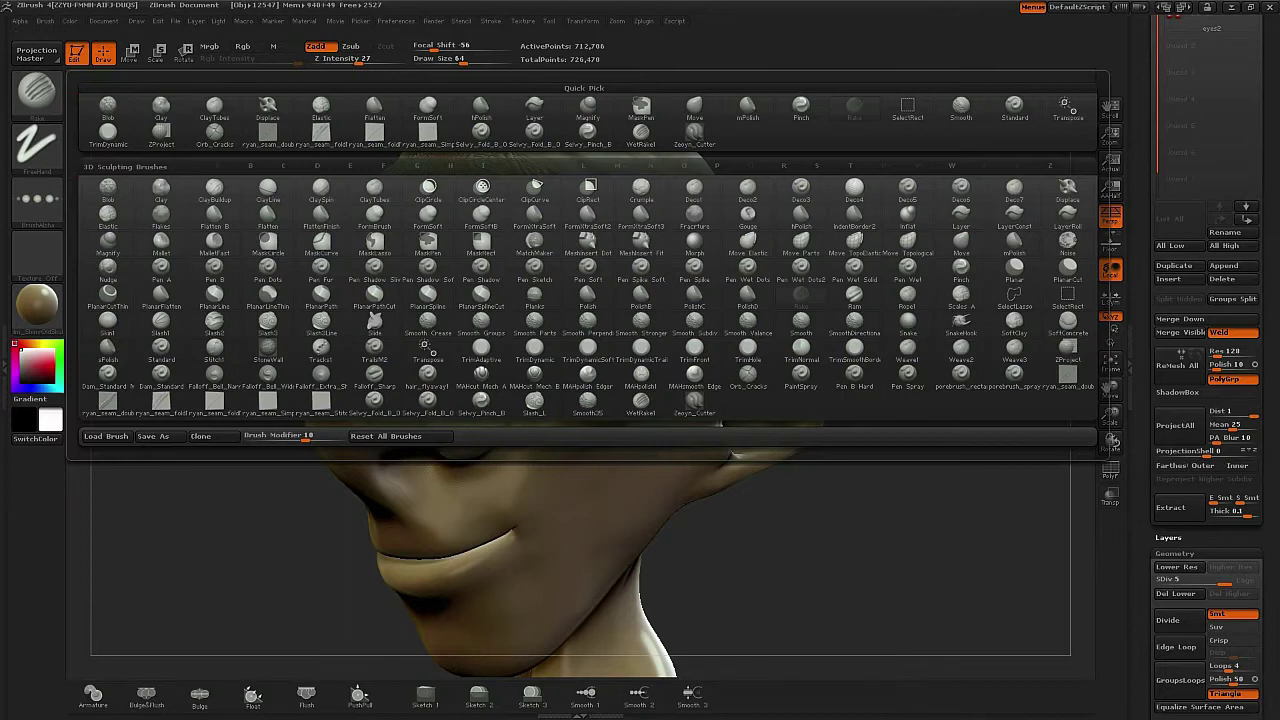
pyautogui.click(641, 295)
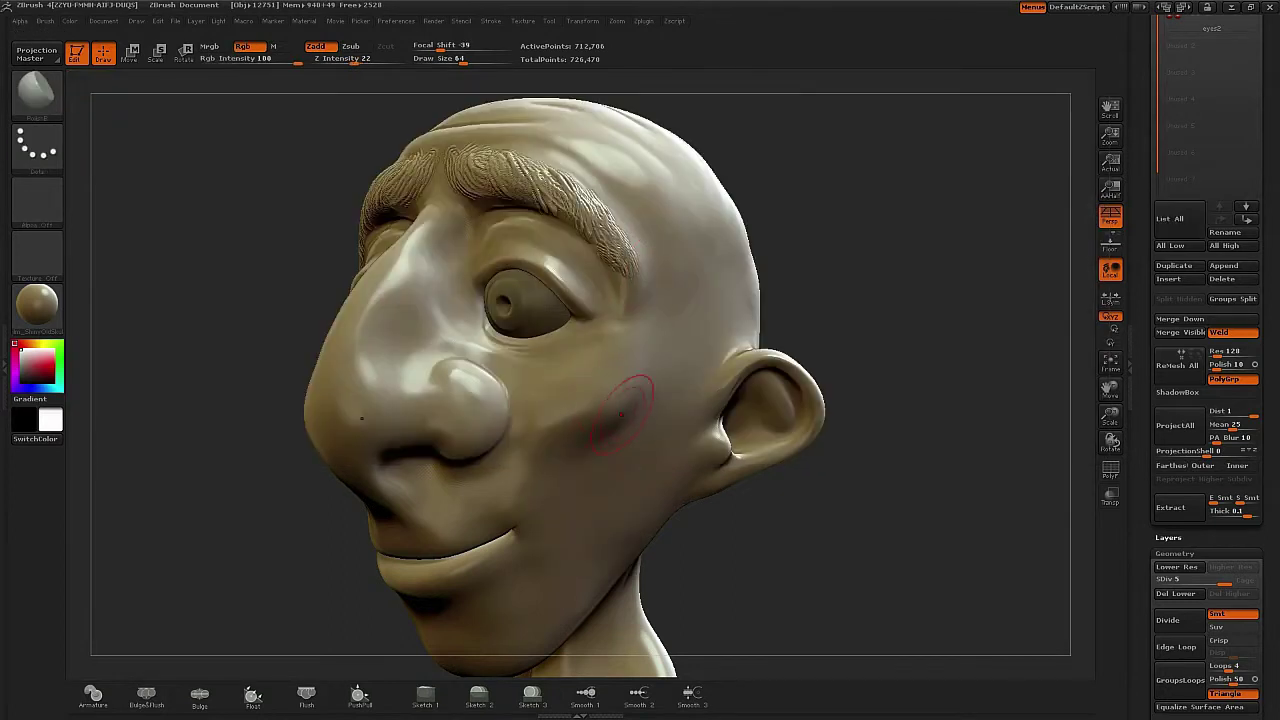
pyautogui.moveTo(895, 328)
pyautogui.mouseDown()
pyautogui.moveTo(985, 368)
pyautogui.moveTo(940, 366)
pyautogui.mouseUp()
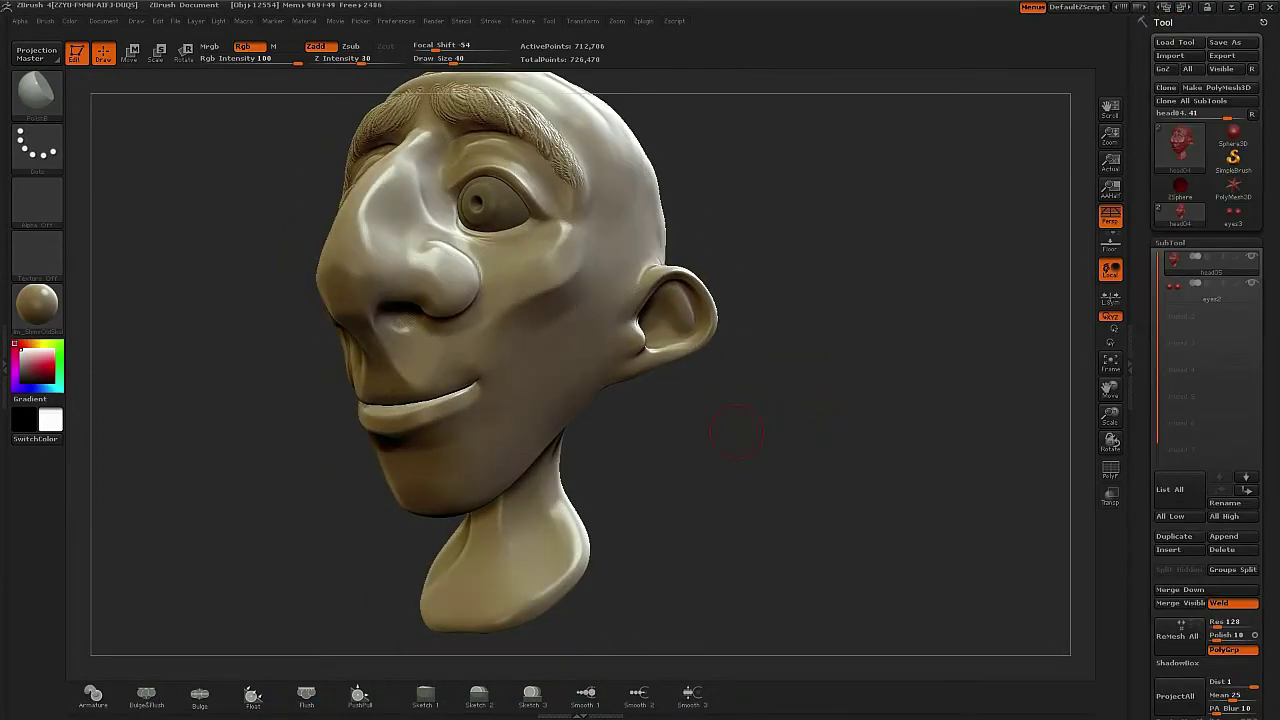
# - Select the ClayTubes brush, turn off its alpha, and set its Focal Shift to -100
pyautogui.moveTo(737, 430)
pyautogui.mouseDown()
pyautogui.moveTo(822, 465)
pyautogui.moveTo(828, 420)
pyautogui.moveTo(828, 490)
pyautogui.moveTo(808, 282)
pyautogui.mouseUp()
pyautogui.click(37, 93)
pyautogui.click(205, 104)
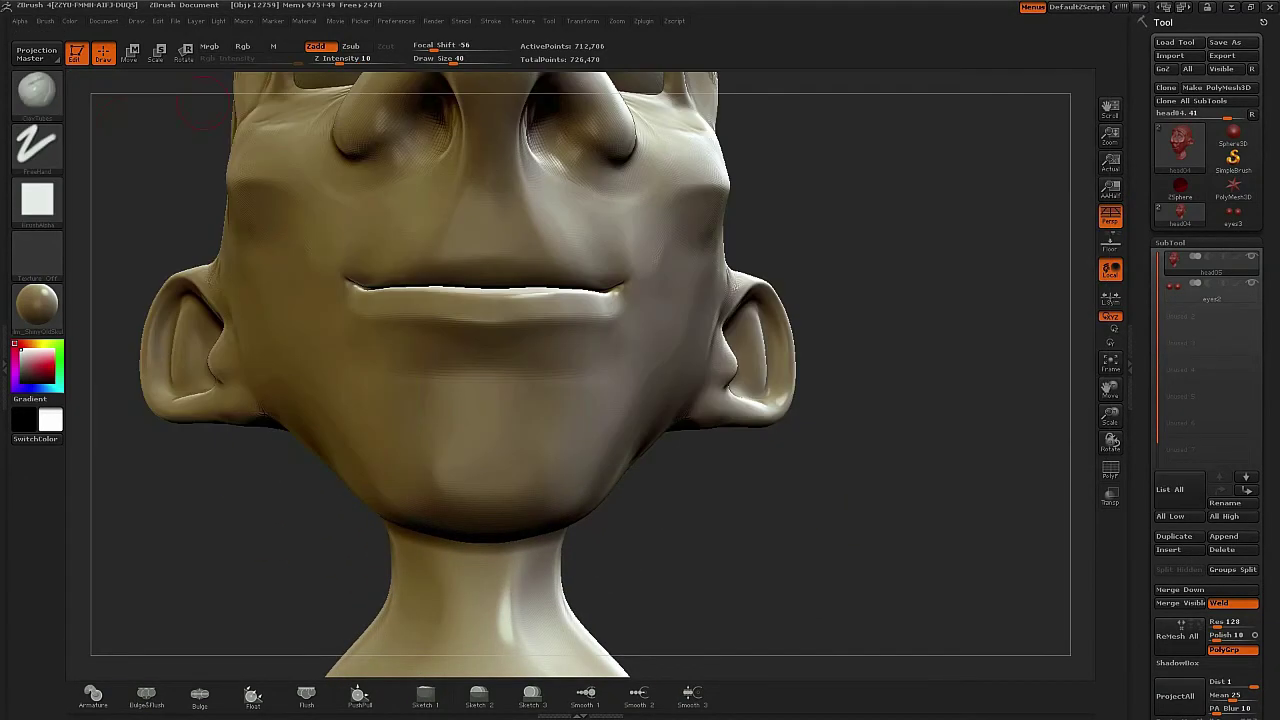
pyautogui.click(37, 200)
pyautogui.click(108, 214)
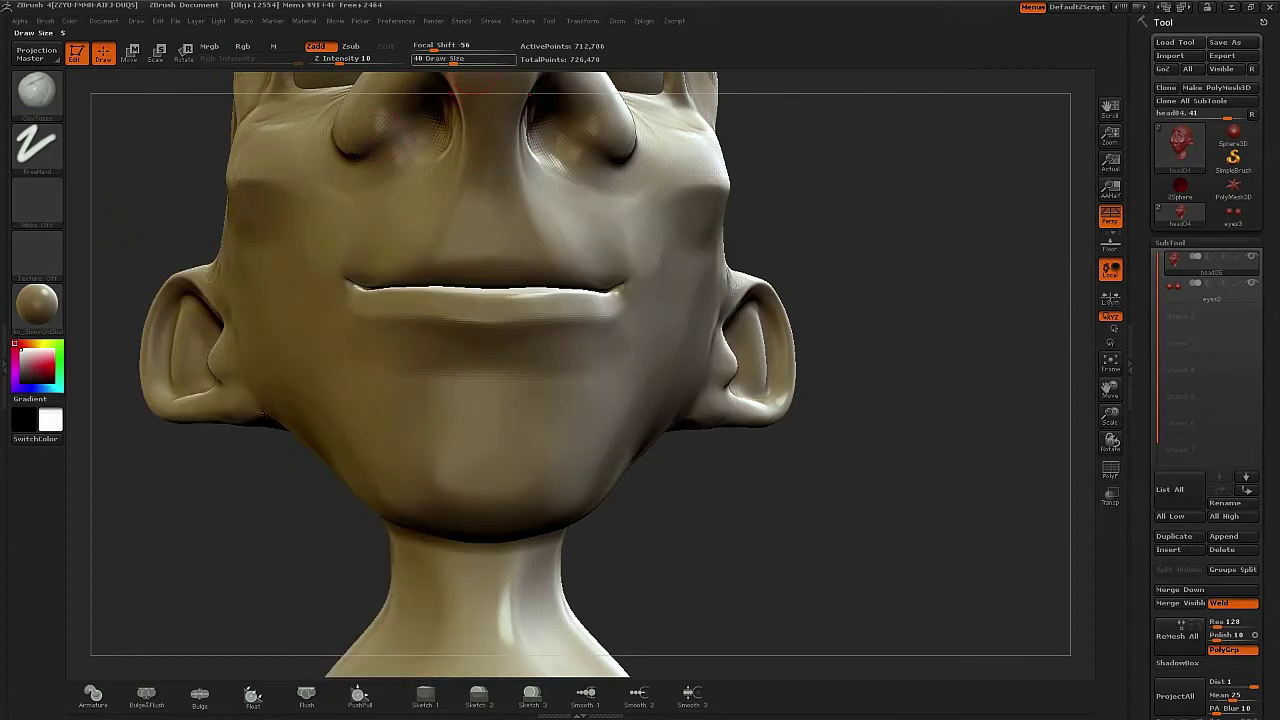
pyautogui.moveTo(434, 48); pyautogui.dragTo(411, 49)
pyautogui.moveTo(928, 382); pyautogui.dragTo(920, 367)
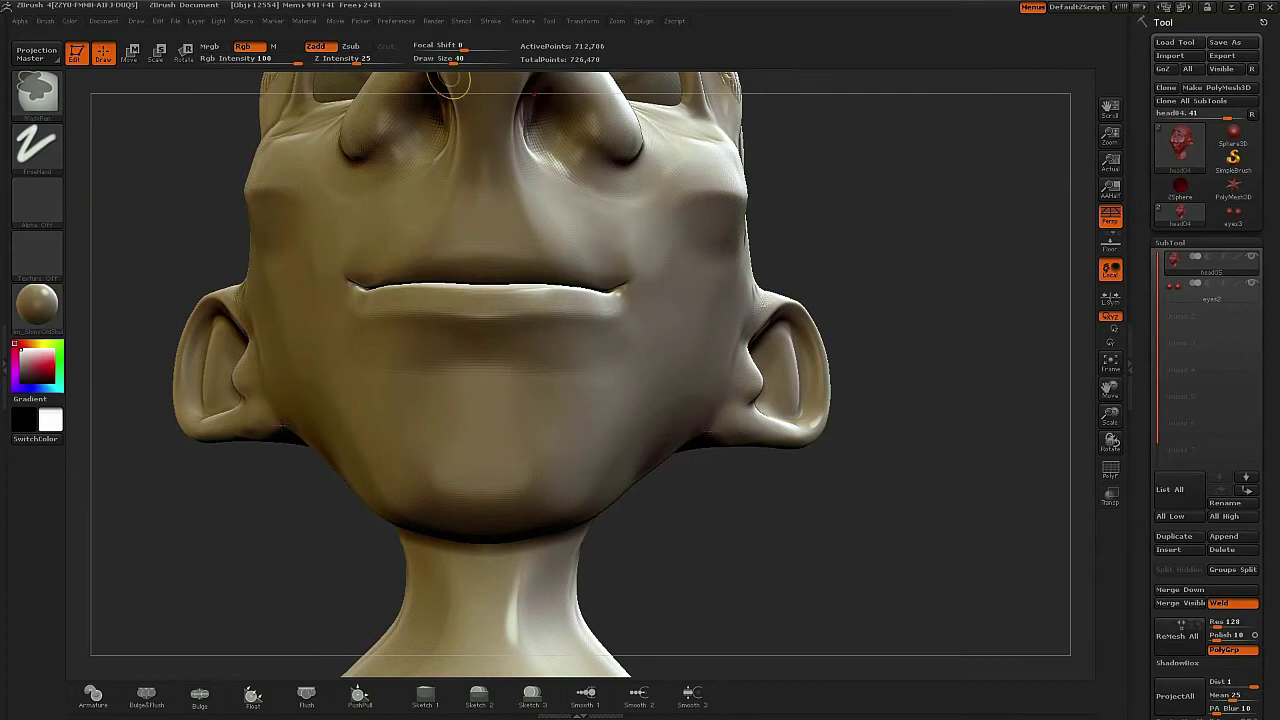
# - Set the mask brush's Focal Shift to -100 and paint a goatee-shaped mask from below the lower lip to under the chin
pyautogui.keyDown('ctrl'); pyautogui.moveTo(455, 49); pyautogui.dragTo(412, 49); pyautogui.keyUp('ctrl')
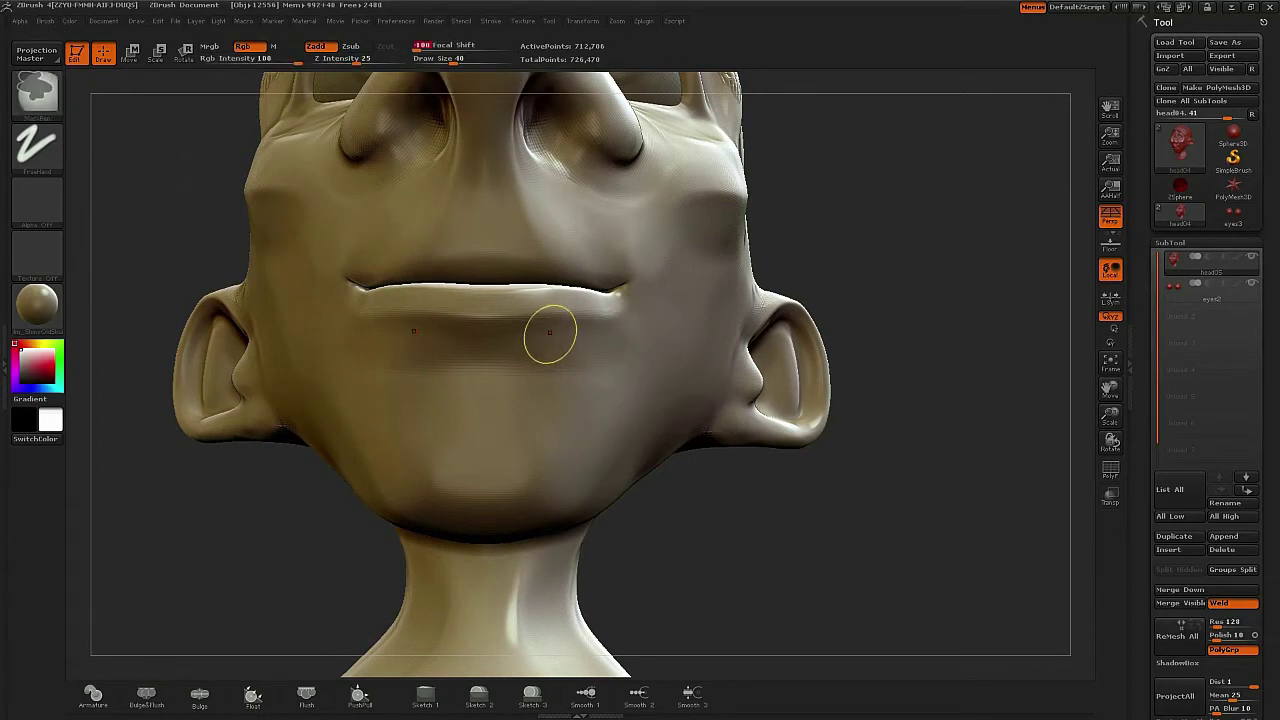
pyautogui.moveTo(549, 332)
pyautogui.mouseDown()
pyautogui.moveTo(440, 337)
pyautogui.moveTo(519, 335)
pyautogui.moveTo(480, 366)
pyautogui.moveTo(491, 346)
pyautogui.moveTo(480, 434)
pyautogui.moveTo(477, 374)
pyautogui.moveTo(503, 463)
pyautogui.moveTo(478, 495)
pyautogui.moveTo(489, 446)
pyautogui.moveTo(503, 500)
pyautogui.moveTo(530, 506)
pyautogui.mouseUp()
pyautogui.moveTo(900, 545); pyautogui.dragTo(818, 499)
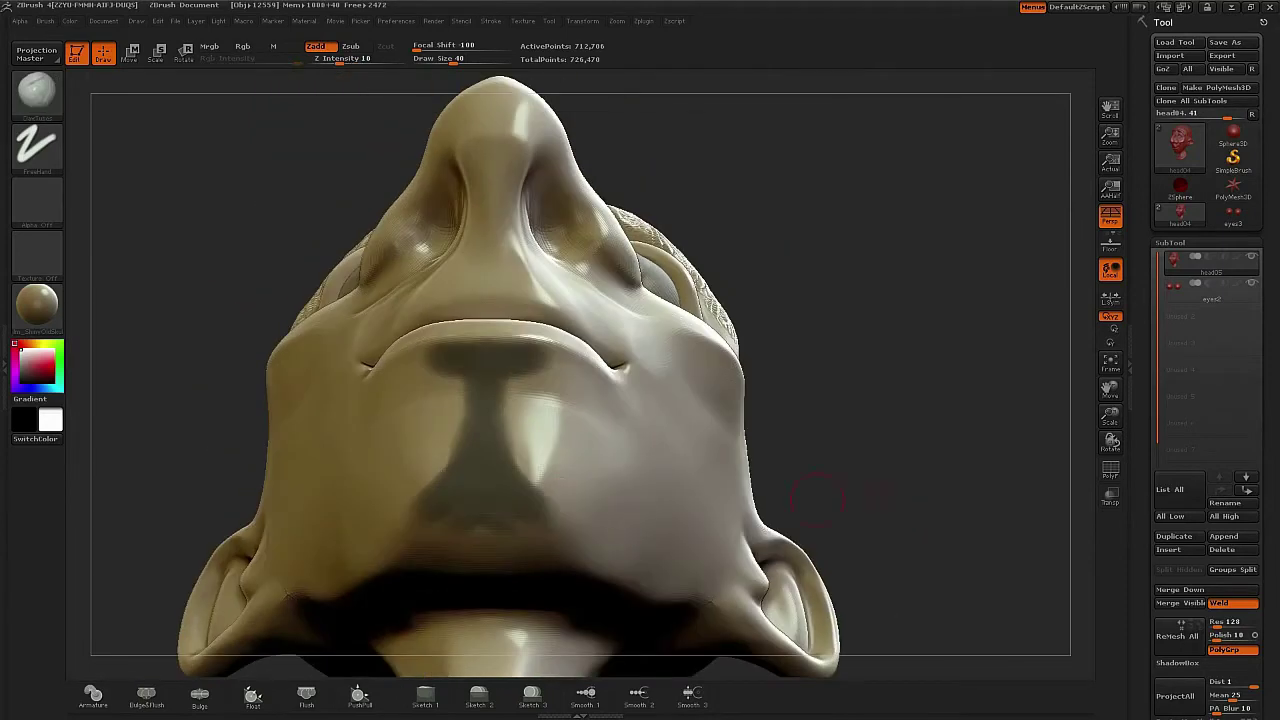
pyautogui.moveTo(532, 502)
pyautogui.keyDown('ctrl'); pyautogui.mouseDown()
pyautogui.moveTo(520, 522)
pyautogui.moveTo(552, 532)
pyautogui.moveTo(523, 531)
pyautogui.mouseUp(); pyautogui.keyUp('ctrl')
# - Extend the beard mask from the chin along the jawline toward the ear
pyautogui.moveTo(1000, 440)
pyautogui.mouseDown()
pyautogui.moveTo(925, 520)
pyautogui.moveTo(845, 525)
pyautogui.moveTo(785, 446)
pyautogui.mouseUp()
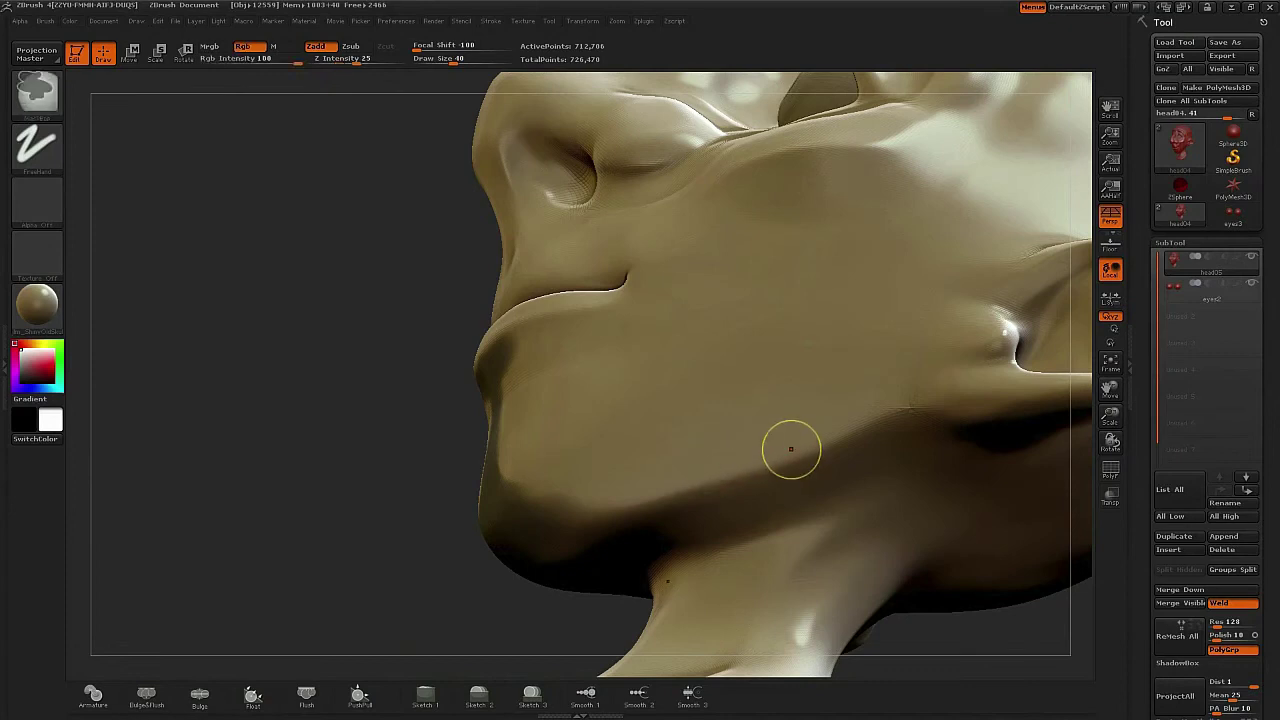
pyautogui.keyDown('ctrl'); pyautogui.moveTo(527, 487); pyautogui.dragTo(710, 477); pyautogui.keyUp('ctrl')
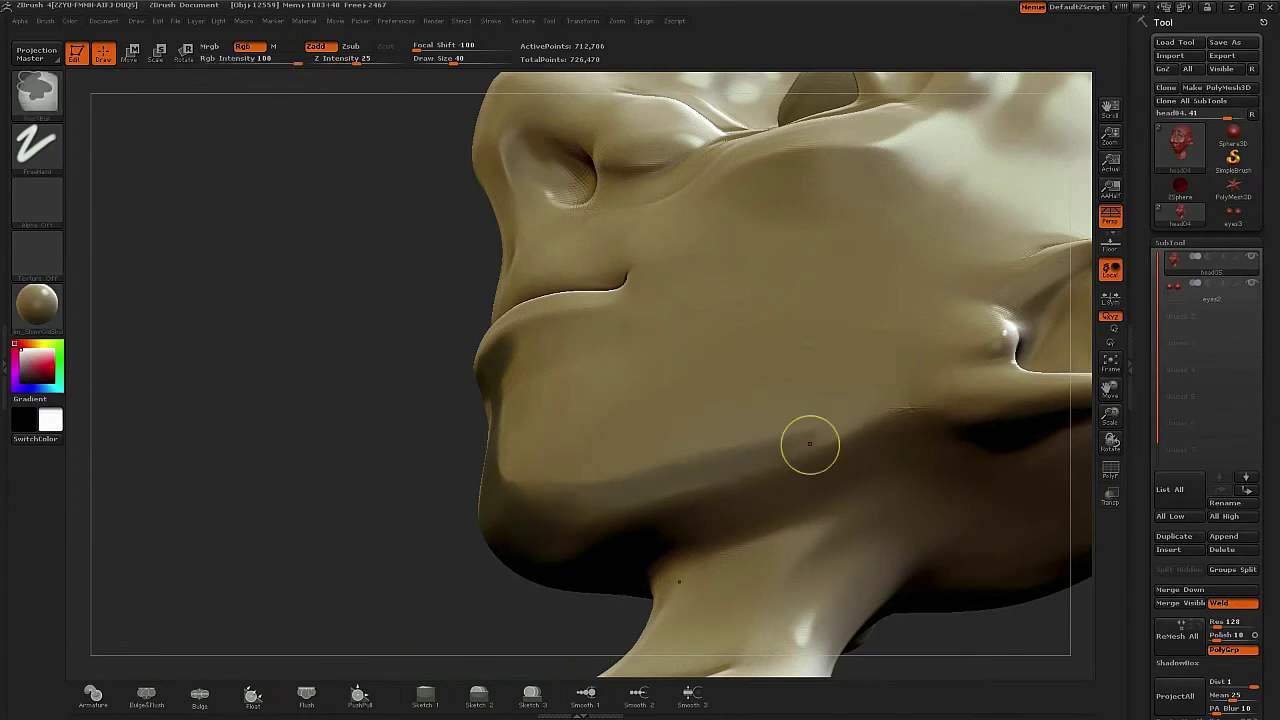
pyautogui.moveTo(810, 444)
pyautogui.keyDown('ctrl'); pyautogui.mouseDown()
pyautogui.moveTo(700, 484)
pyautogui.moveTo(572, 501)
pyautogui.mouseUp(); pyautogui.keyUp('ctrl')
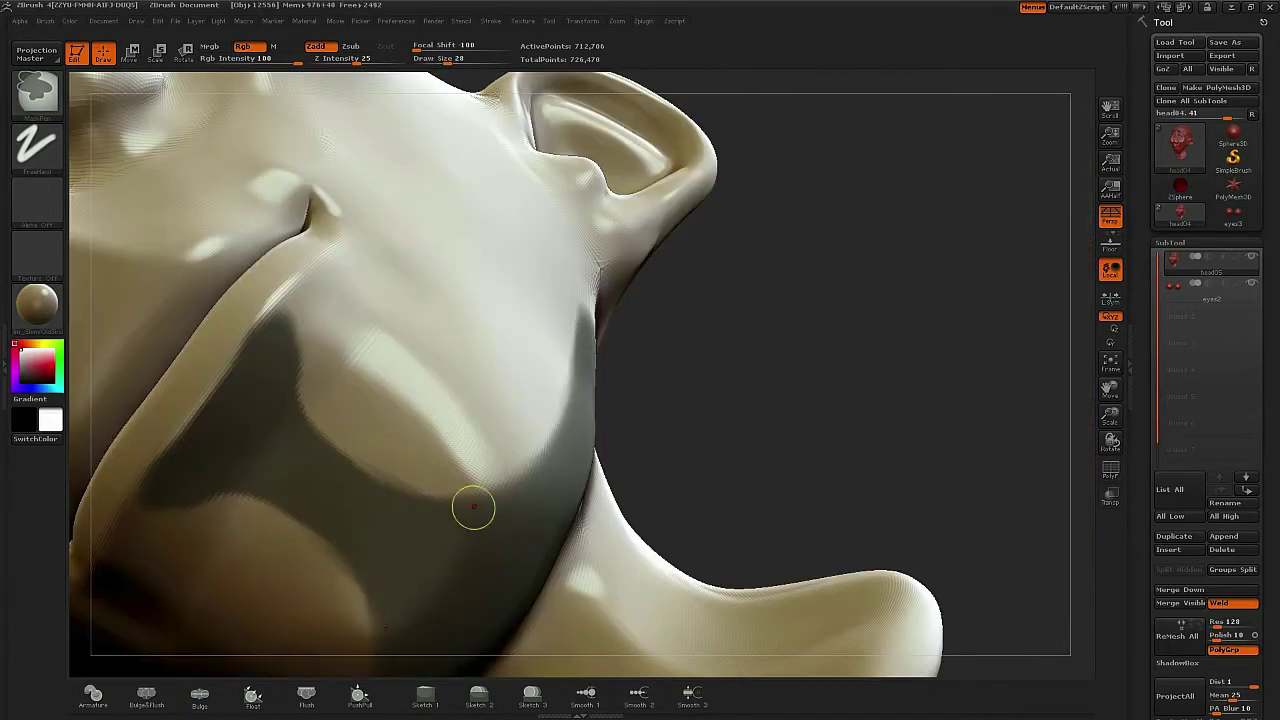
pyautogui.press('shift')
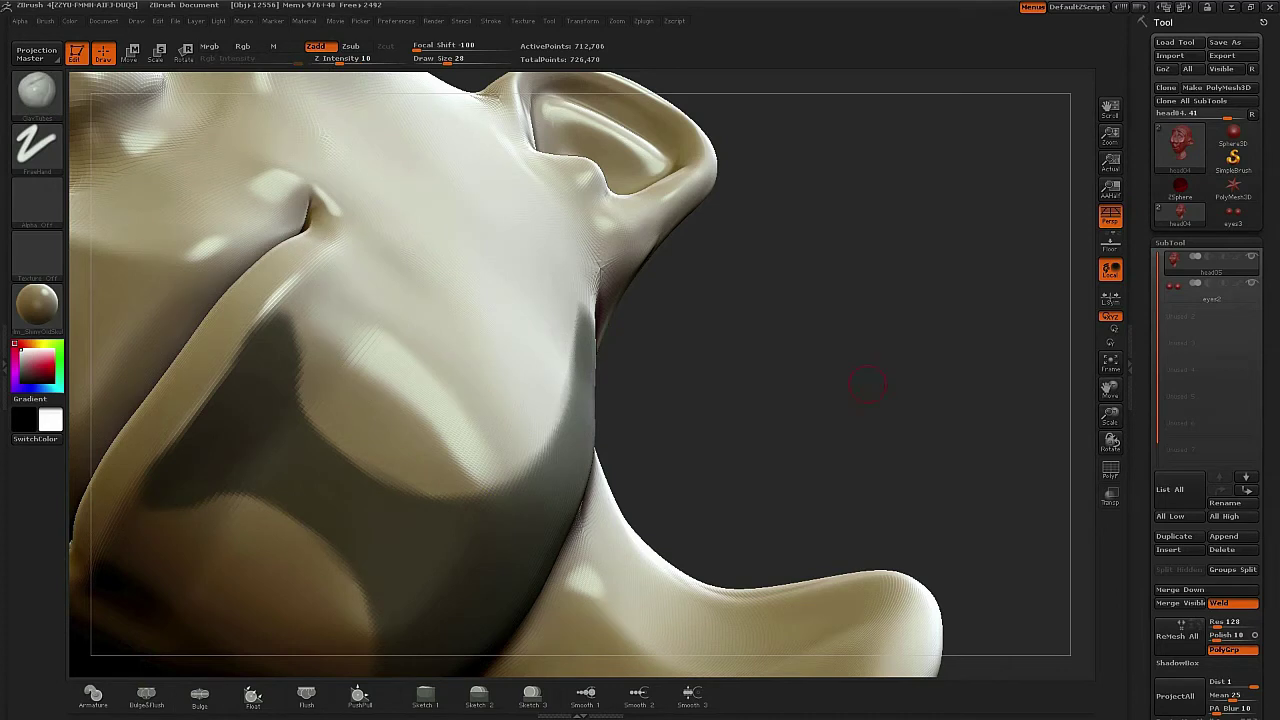
# - Invert the mask and clean up the edges of the unmasked beard area around the chin and jawline
pyautogui.keyDown('ctrl'); pyautogui.click(865, 382); pyautogui.keyUp('ctrl')
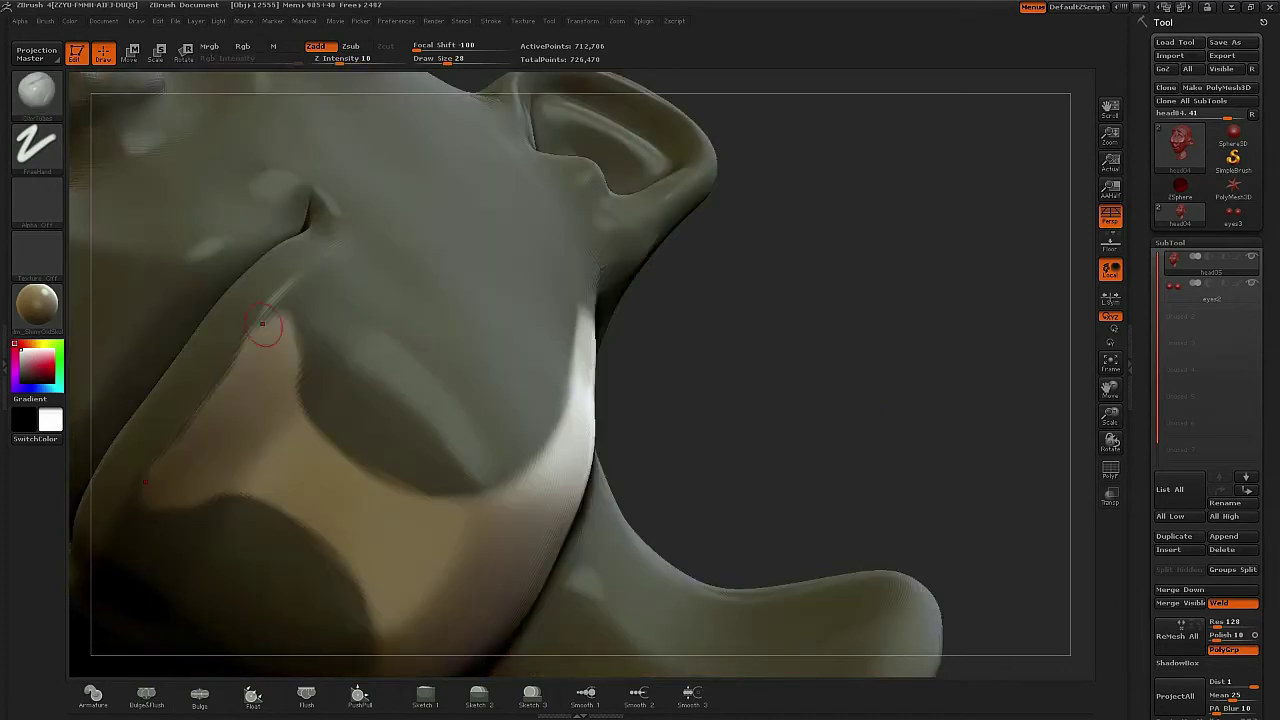
pyautogui.press('ctrl')
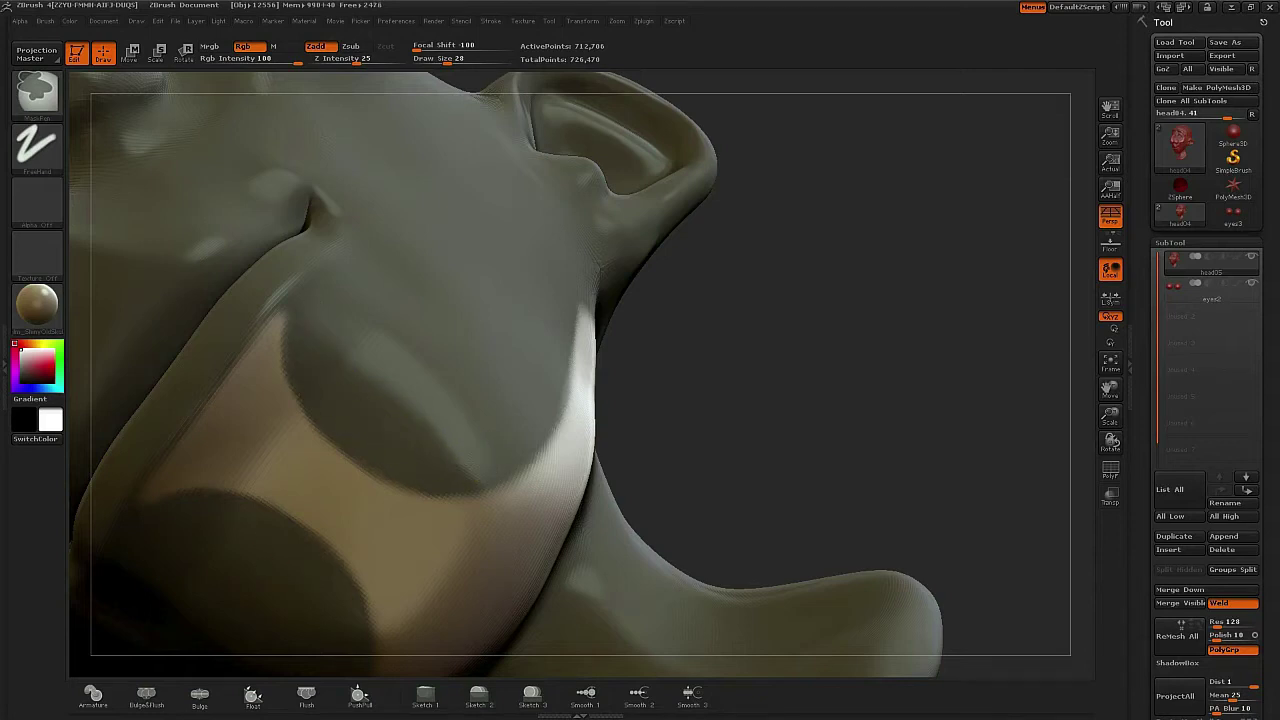
pyautogui.moveTo(709, 362); pyautogui.dragTo(635, 405)
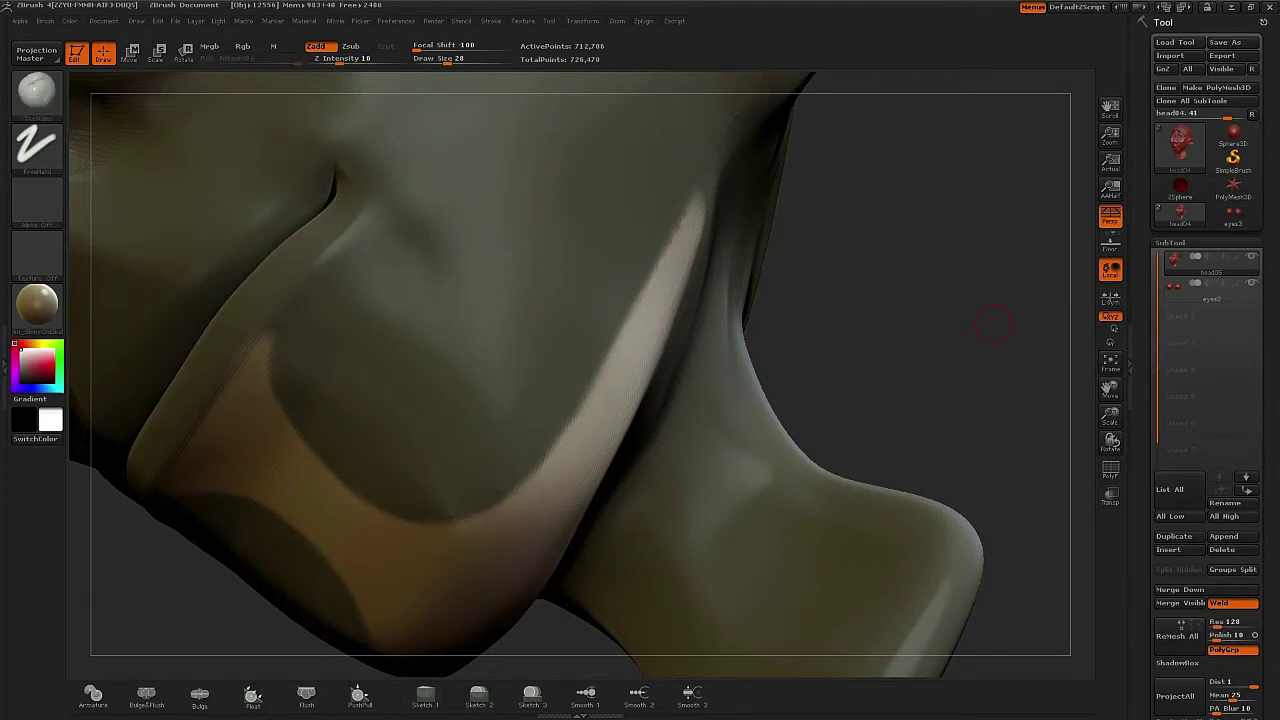
pyautogui.moveTo(1000, 314); pyautogui.dragTo(938, 314)
pyautogui.press('ctrl')
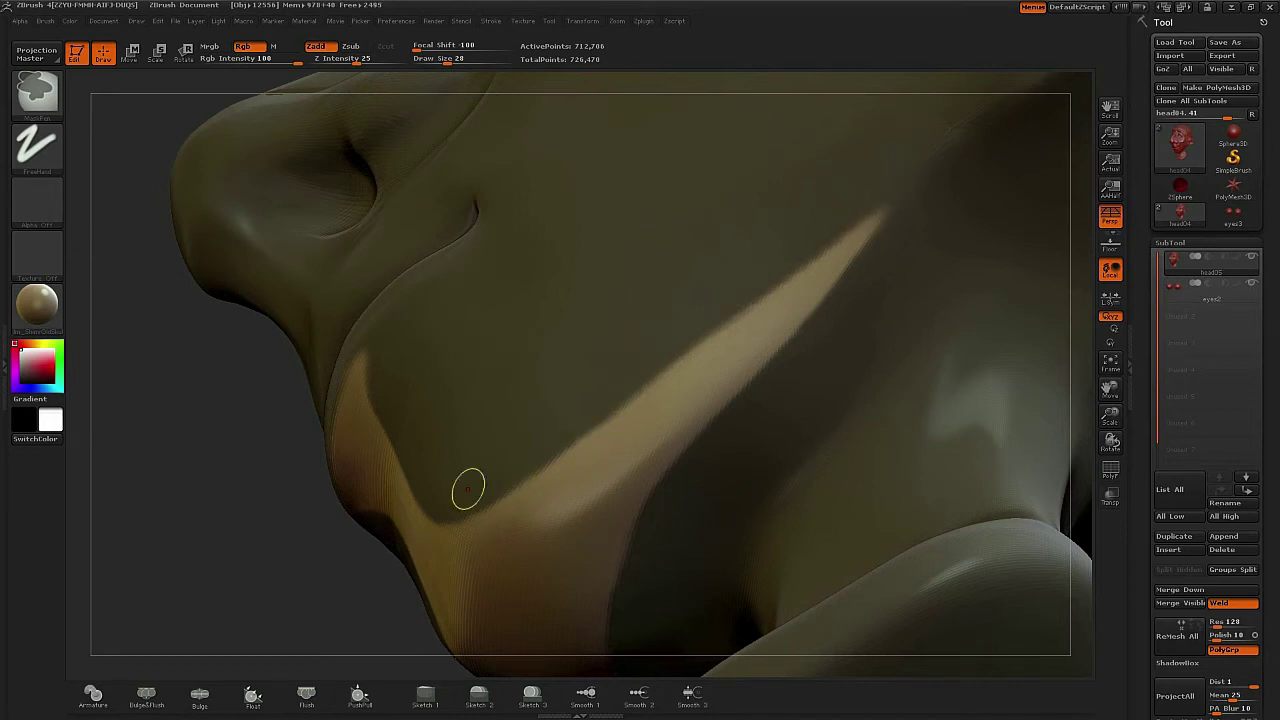
# - Select the ClayTubes brush, set its Focal Shift to -41, and enlarge the brush for building up the beard
pyautogui.press('b')
pyautogui.press('c')
pyautogui.press('t')
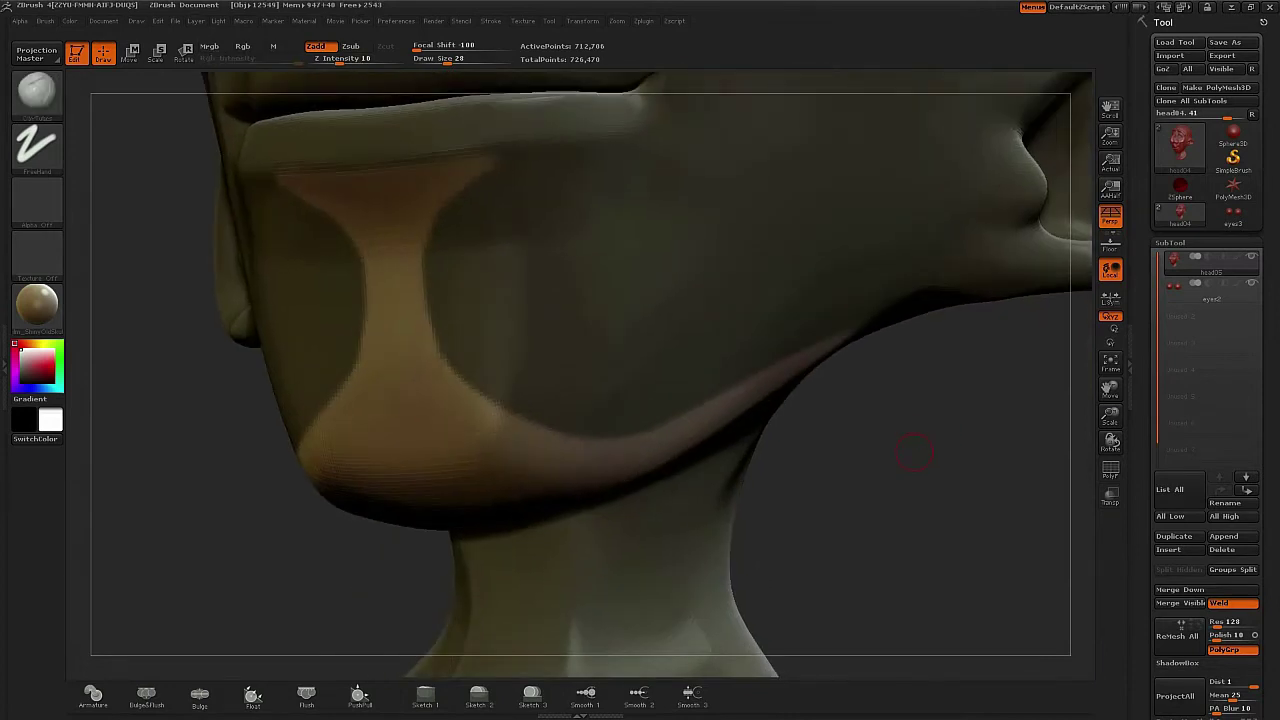
pyautogui.moveTo(914, 453)
pyautogui.mouseDown()
pyautogui.moveTo(943, 437)
pyautogui.moveTo(940, 370)
pyautogui.moveTo(958, 447)
pyautogui.moveTo(850, 435)
pyautogui.moveTo(872, 430)
pyautogui.mouseUp()
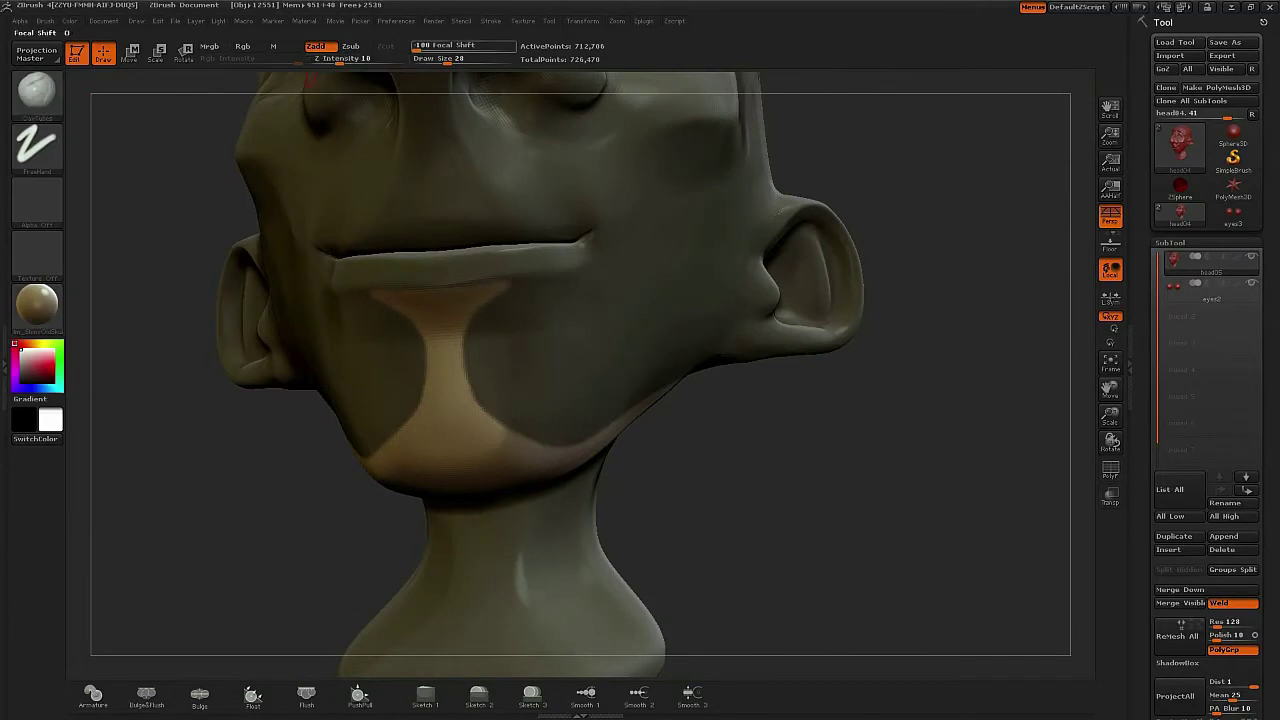
pyautogui.moveTo(417, 48)
pyautogui.mouseDown()
pyautogui.moveTo(446, 48)
pyautogui.moveTo(445, 76)
pyautogui.mouseUp()
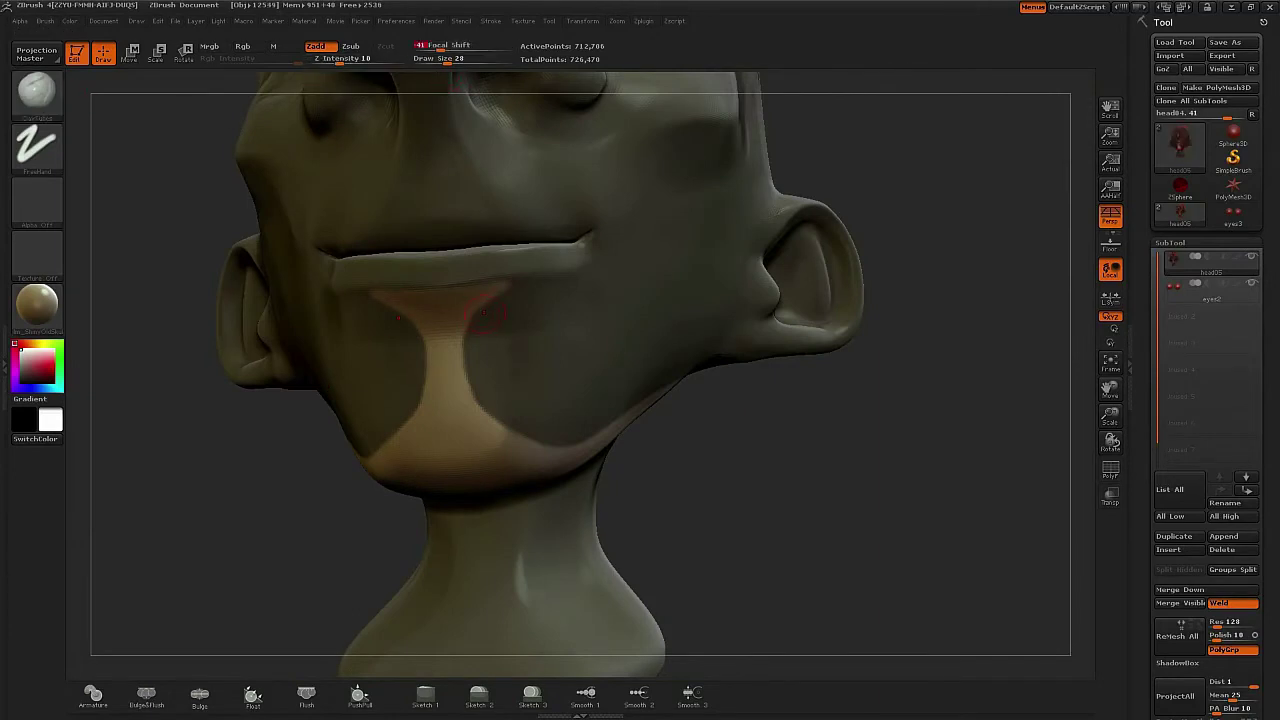
pyautogui.press(']')
pyautogui.press(']')
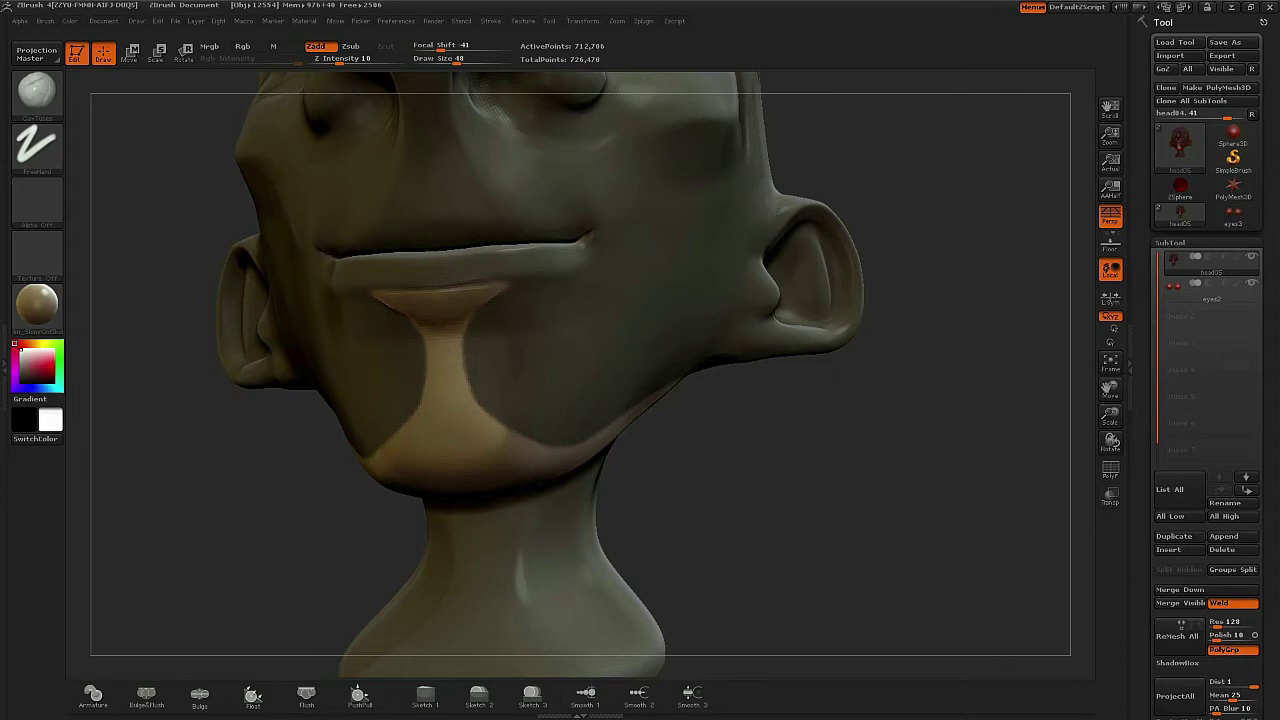
# - Build up volume with clay strokes over the unmasked goatee, the underside of the chin and the jawline beard
pyautogui.moveTo(452, 418)
pyautogui.mouseDown()
pyautogui.moveTo(445, 375)
pyautogui.moveTo(457, 442)
pyautogui.mouseUp()
pyautogui.moveTo(775, 485)
pyautogui.mouseDown()
pyautogui.moveTo(680, 446)
pyautogui.moveTo(630, 456)
pyautogui.mouseUp()
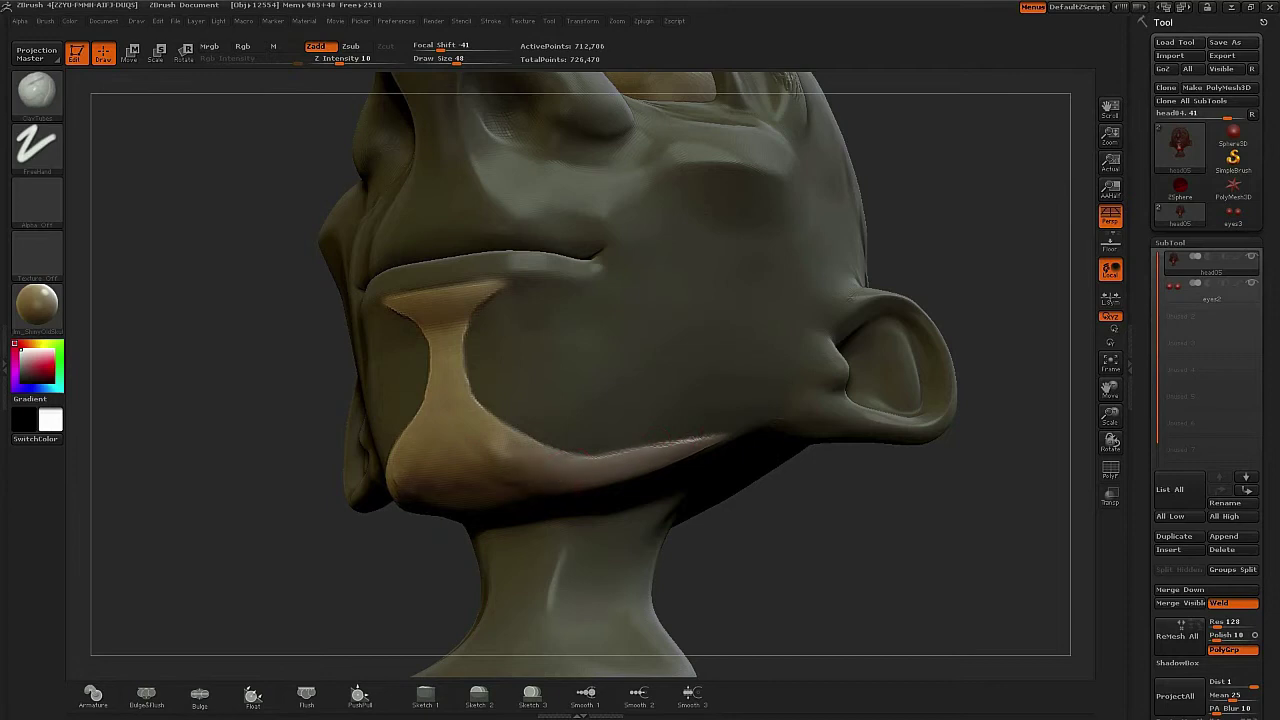
pyautogui.moveTo(868, 522); pyautogui.dragTo(932, 458)
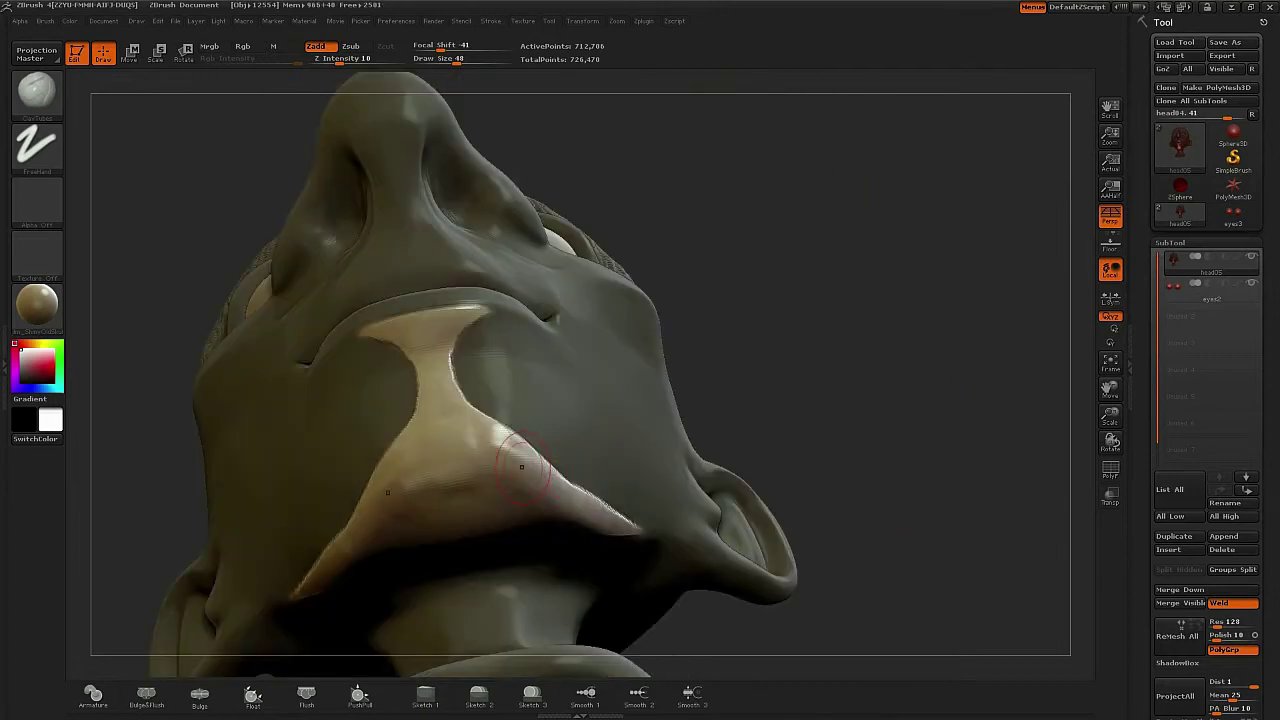
pyautogui.moveTo(482, 450)
pyautogui.mouseDown()
pyautogui.moveTo(472, 442)
pyautogui.moveTo(502, 456)
pyautogui.moveTo(462, 438)
pyautogui.mouseUp()
pyautogui.moveTo(715, 470); pyautogui.dragTo(497, 537)
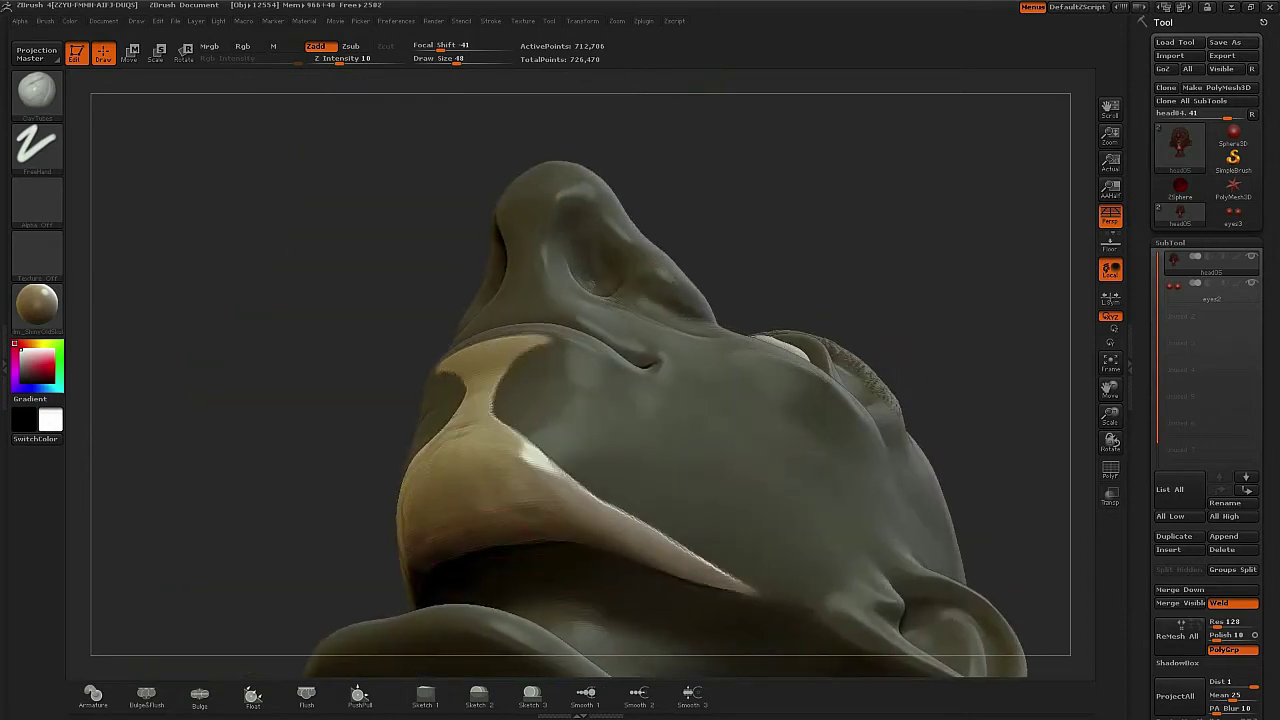
pyautogui.moveTo(596, 537); pyautogui.dragTo(674, 546)
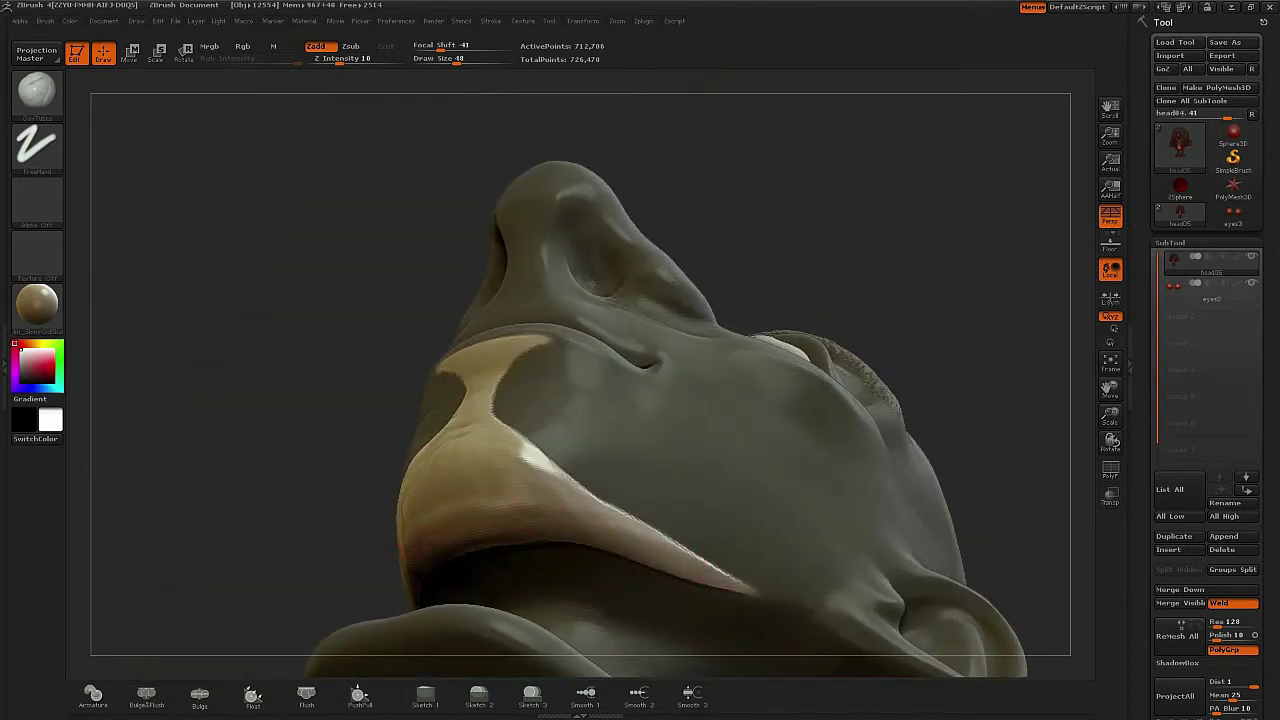
pyautogui.moveTo(611, 526)
pyautogui.mouseDown()
pyautogui.moveTo(464, 376)
pyautogui.moveTo(466, 350)
pyautogui.moveTo(510, 476)
pyautogui.moveTo(463, 443)
pyautogui.moveTo(483, 485)
pyautogui.moveTo(471, 486)
pyautogui.moveTo(474, 446)
pyautogui.moveTo(484, 456)
pyautogui.moveTo(484, 436)
pyautogui.moveTo(492, 458)
pyautogui.moveTo(504, 448)
pyautogui.moveTo(480, 458)
pyautogui.moveTo(474, 350)
pyautogui.moveTo(500, 322)
pyautogui.moveTo(472, 378)
pyautogui.moveTo(508, 508)
pyautogui.mouseUp()
pyautogui.moveTo(690, 618); pyautogui.dragTo(672, 535)
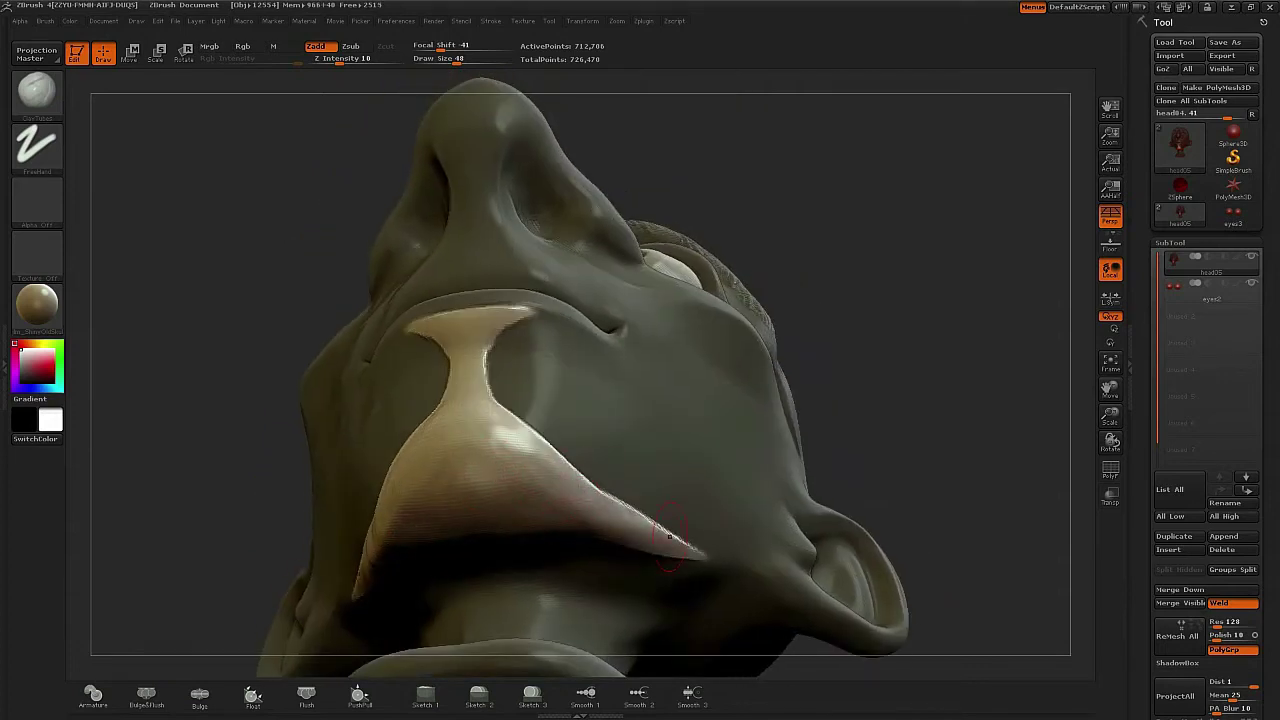
# - Pull the chin of the goatee outward into a pointed, forward-curving tip with the Move brush
pyautogui.moveTo(988, 414)
pyautogui.mouseDown()
pyautogui.moveTo(915, 480)
pyautogui.moveTo(985, 532)
pyautogui.moveTo(868, 535)
pyautogui.mouseUp()
pyautogui.click(37, 94)
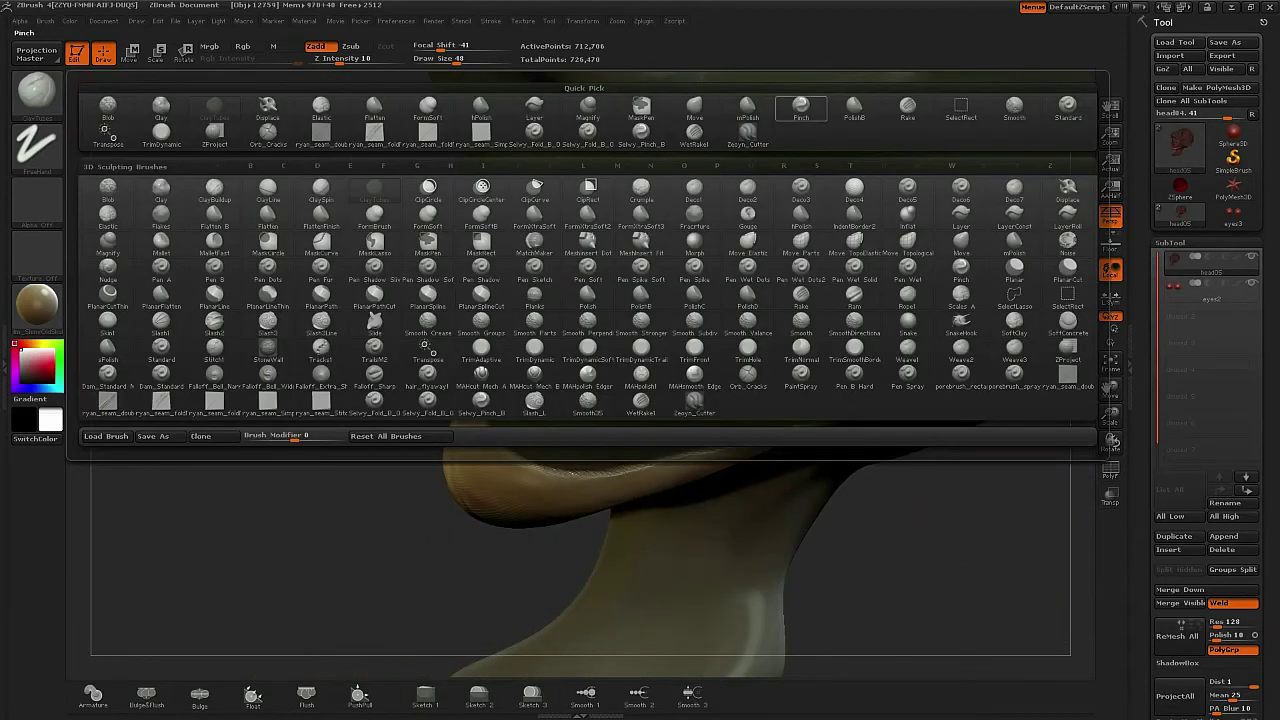
pyautogui.click(695, 109)
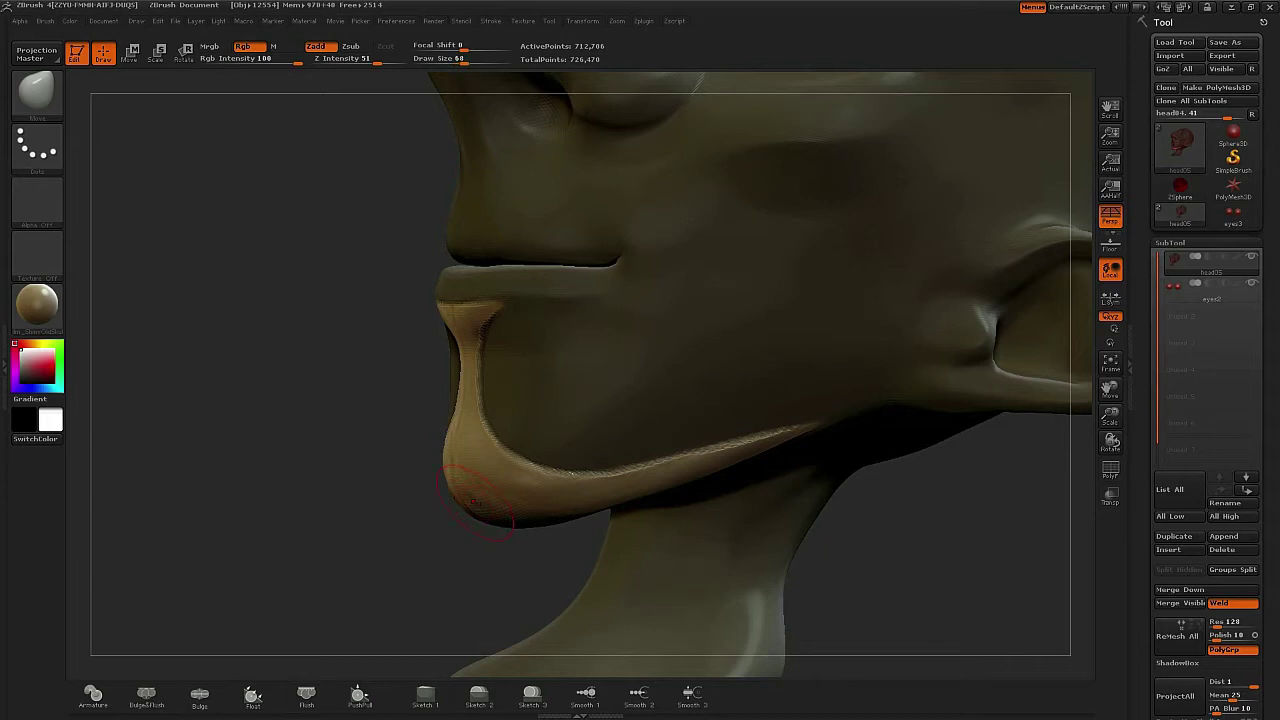
pyautogui.moveTo(476, 503)
pyautogui.mouseDown()
pyautogui.moveTo(449, 541)
pyautogui.moveTo(408, 556)
pyautogui.mouseUp()
pyautogui.moveTo(315, 530)
pyautogui.mouseDown()
pyautogui.moveTo(520, 525)
pyautogui.moveTo(308, 530)
pyautogui.mouseUp()
pyautogui.moveTo(418, 549); pyautogui.dragTo(398, 533)
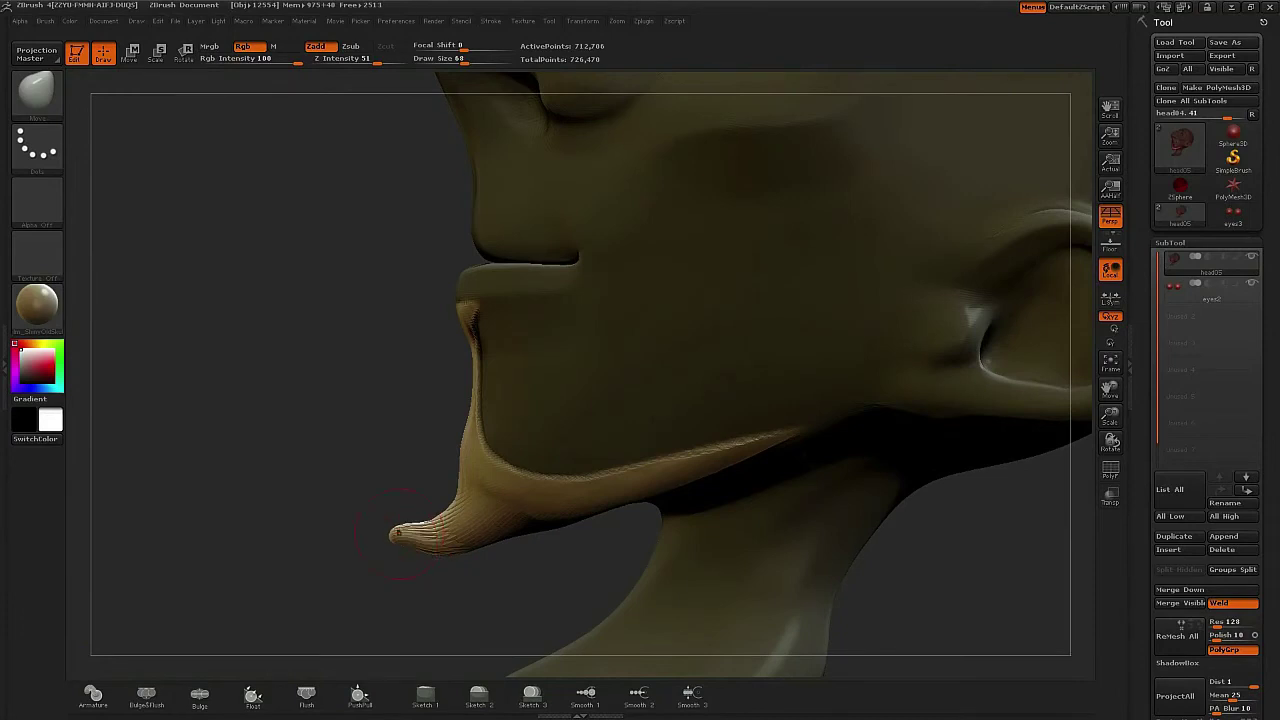
pyautogui.moveTo(345, 595); pyautogui.dragTo(392, 518)
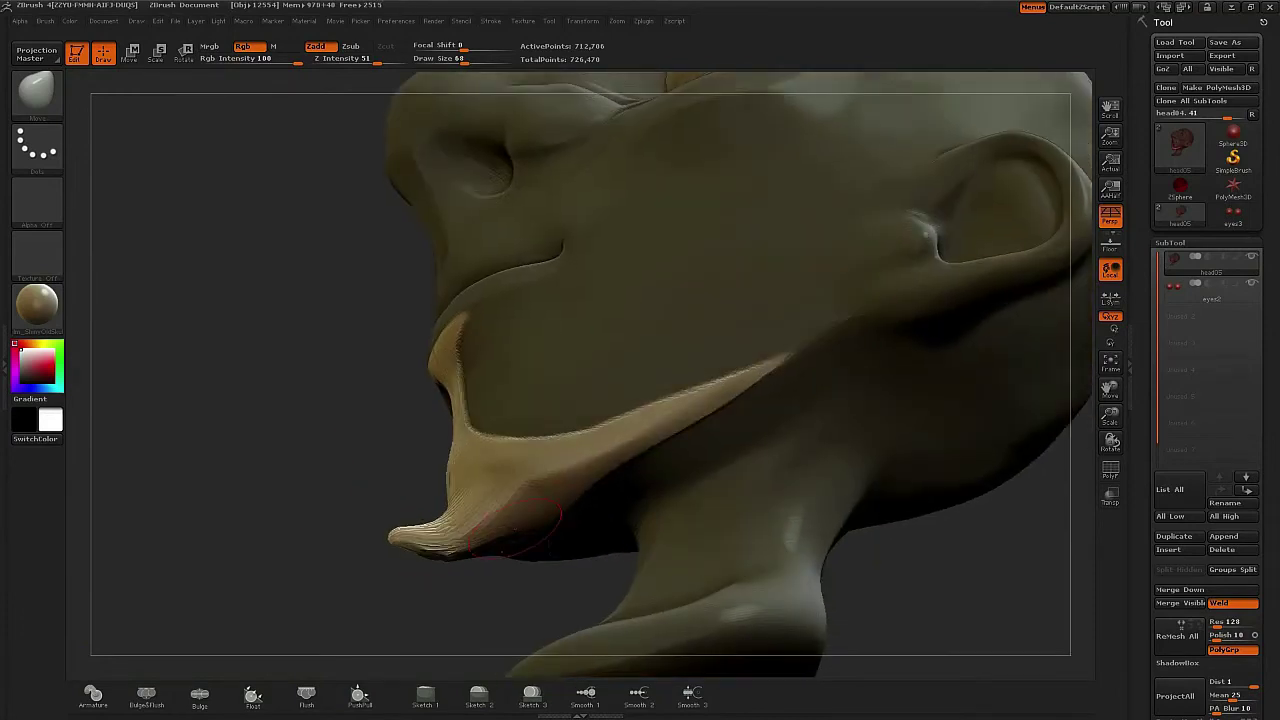
pyautogui.moveTo(515, 606); pyautogui.dragTo(498, 542)
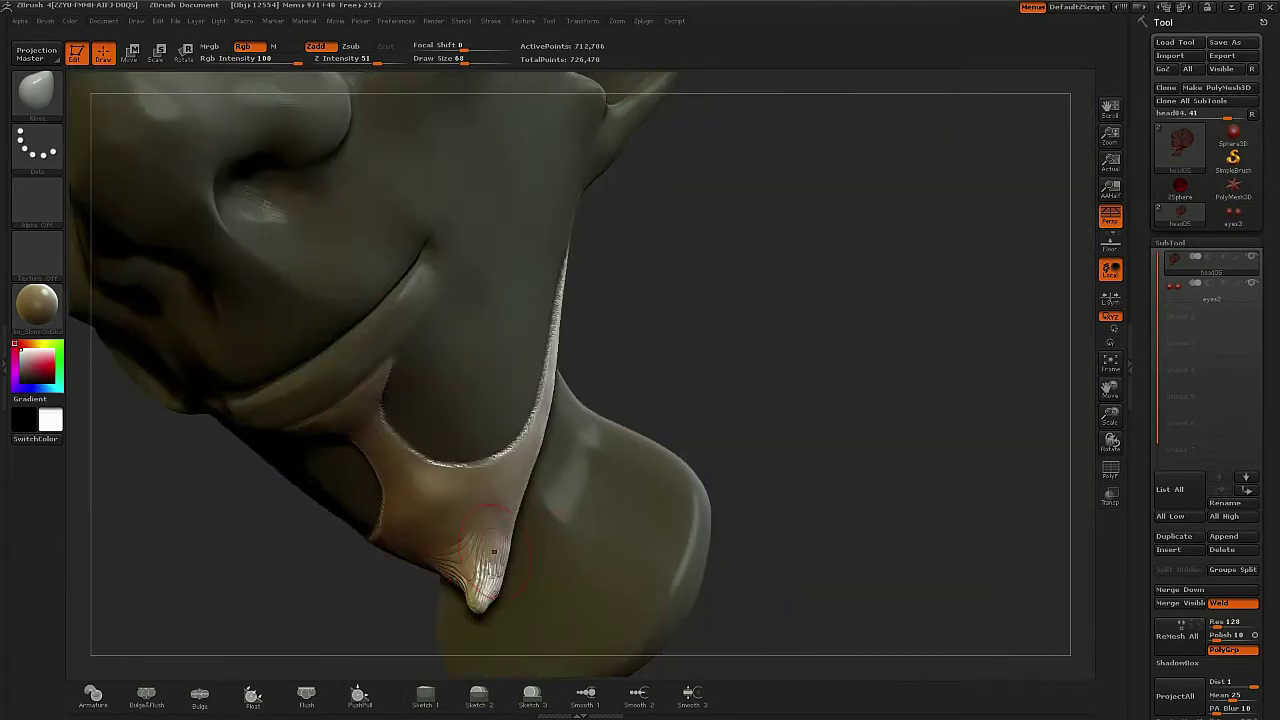
# - Smooth the stretched surface around the pointed goatee tip
pyautogui.keyDown('shift'); pyautogui.moveTo(493, 551); pyautogui.dragTo(472, 578); pyautogui.keyUp('shift')
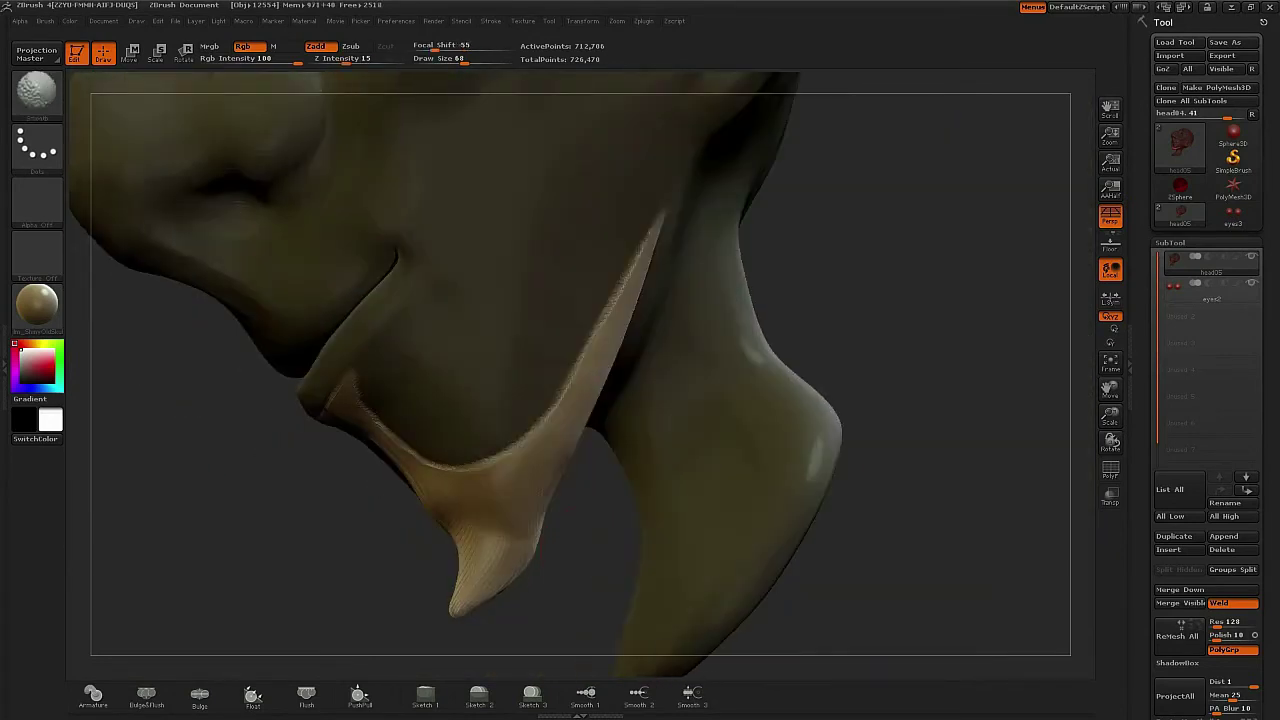
pyautogui.keyDown('shift'); pyautogui.moveTo(508, 582); pyautogui.dragTo(528, 552); pyautogui.keyUp('shift')
pyautogui.moveTo(330, 525)
pyautogui.mouseDown()
pyautogui.moveTo(490, 510)
pyautogui.moveTo(508, 604)
pyautogui.mouseUp()
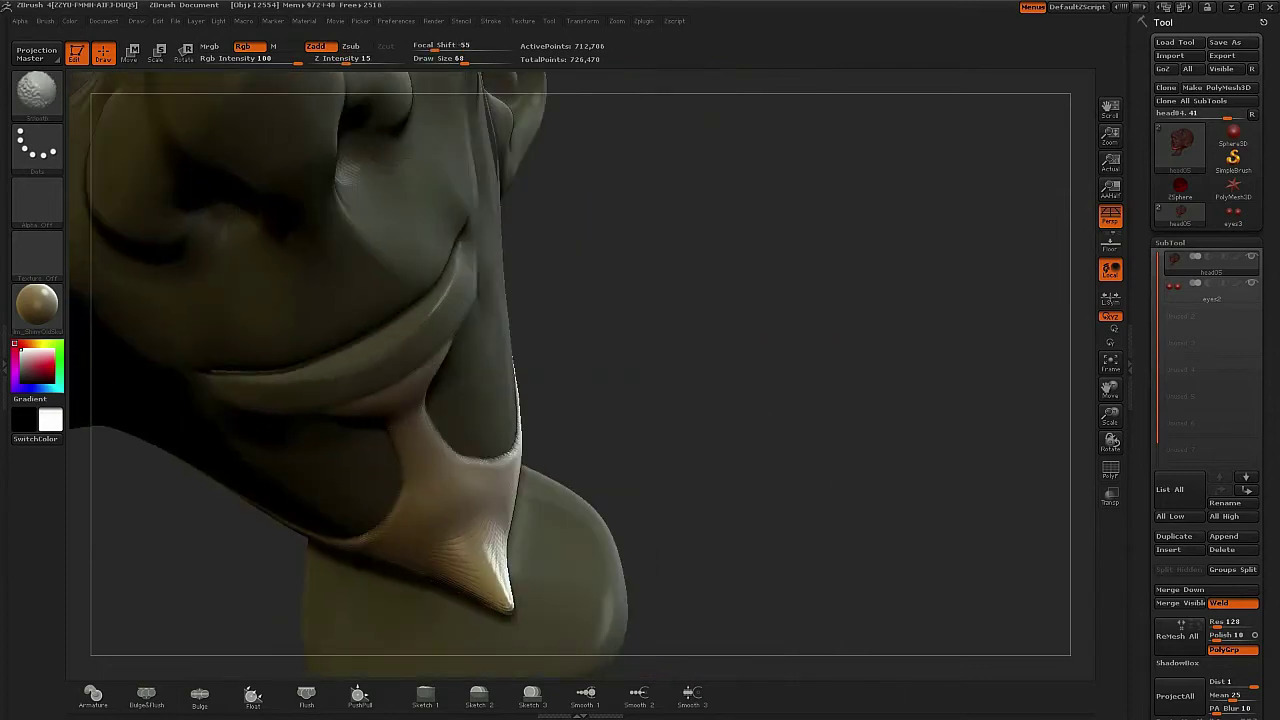
# - Switch back to the ClayTubes brush and give it a square alpha
pyautogui.moveTo(985, 425); pyautogui.dragTo(850, 429)
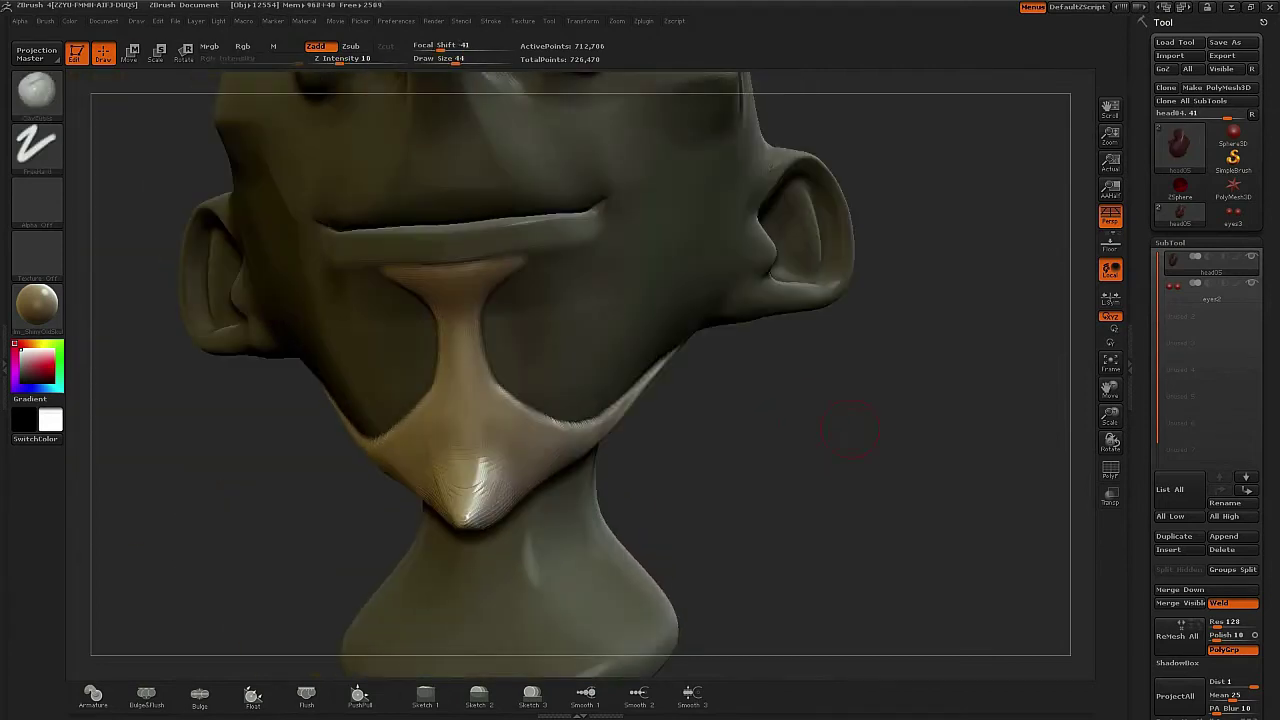
pyautogui.click(36, 90)
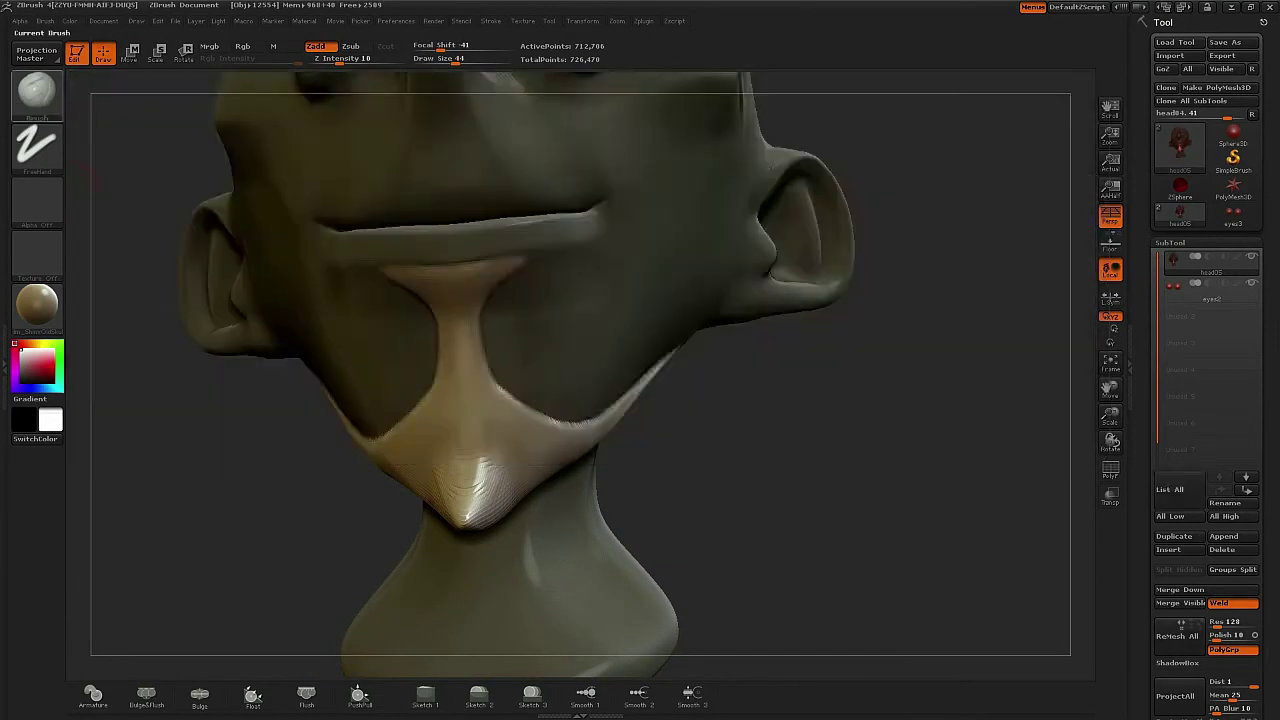
pyautogui.click(37, 200)
pyautogui.click(330, 215)
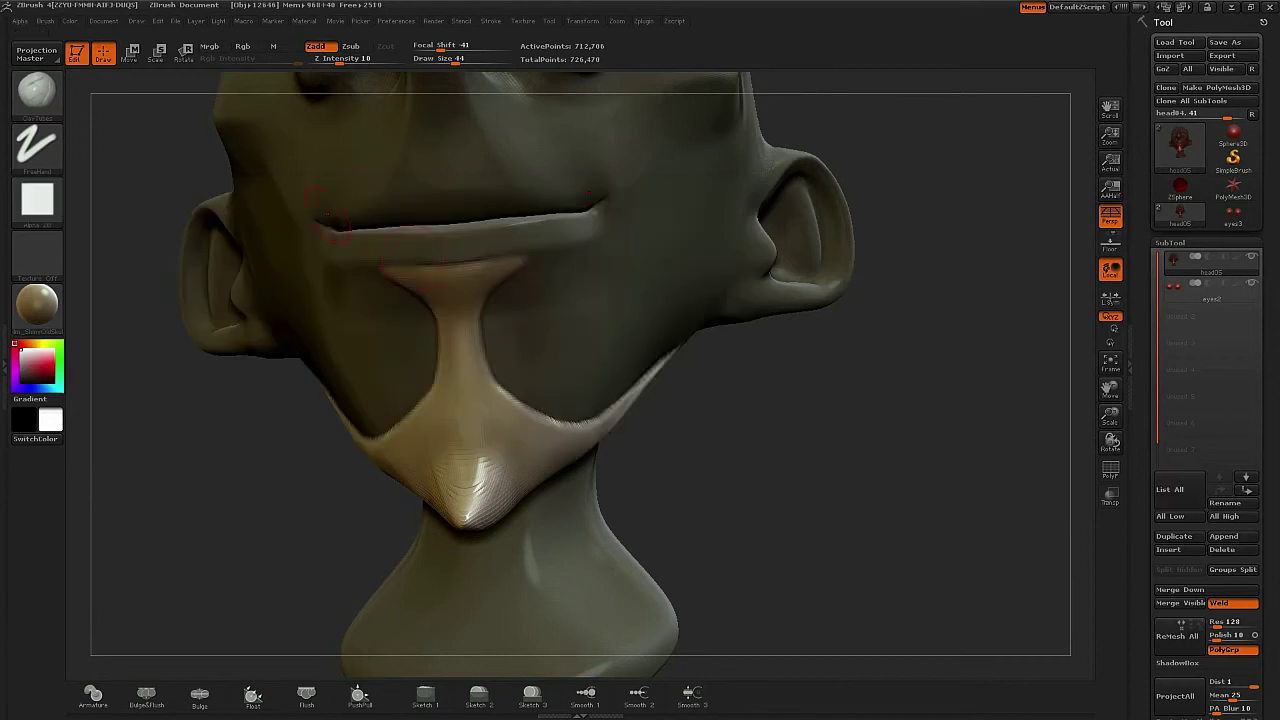
# - Stroke hair strands along the goatee and jawline beard with Draw Size 24, raising the Z Intensity to 18
pyautogui.keyDown('alt'); pyautogui.moveTo(862, 461); pyautogui.dragTo(845, 548); pyautogui.keyUp('alt')
pyautogui.moveTo(888, 405); pyautogui.dragTo(551, 402)
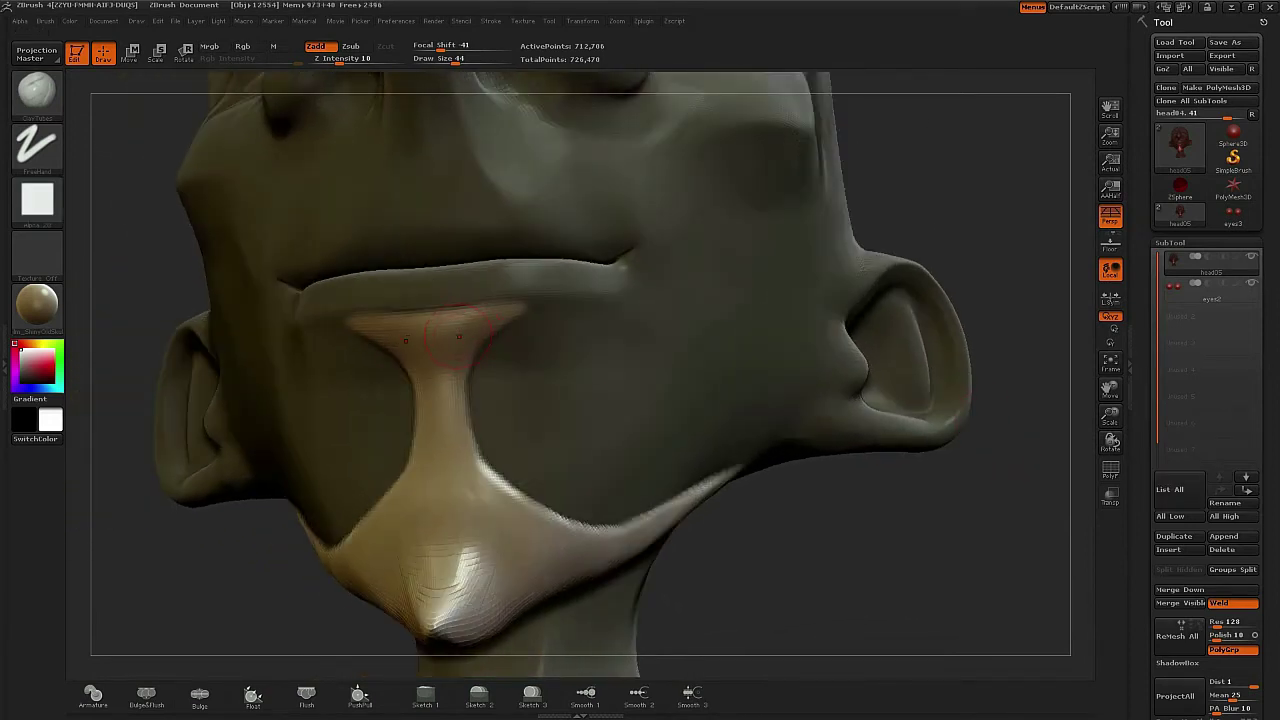
pyautogui.press('[')
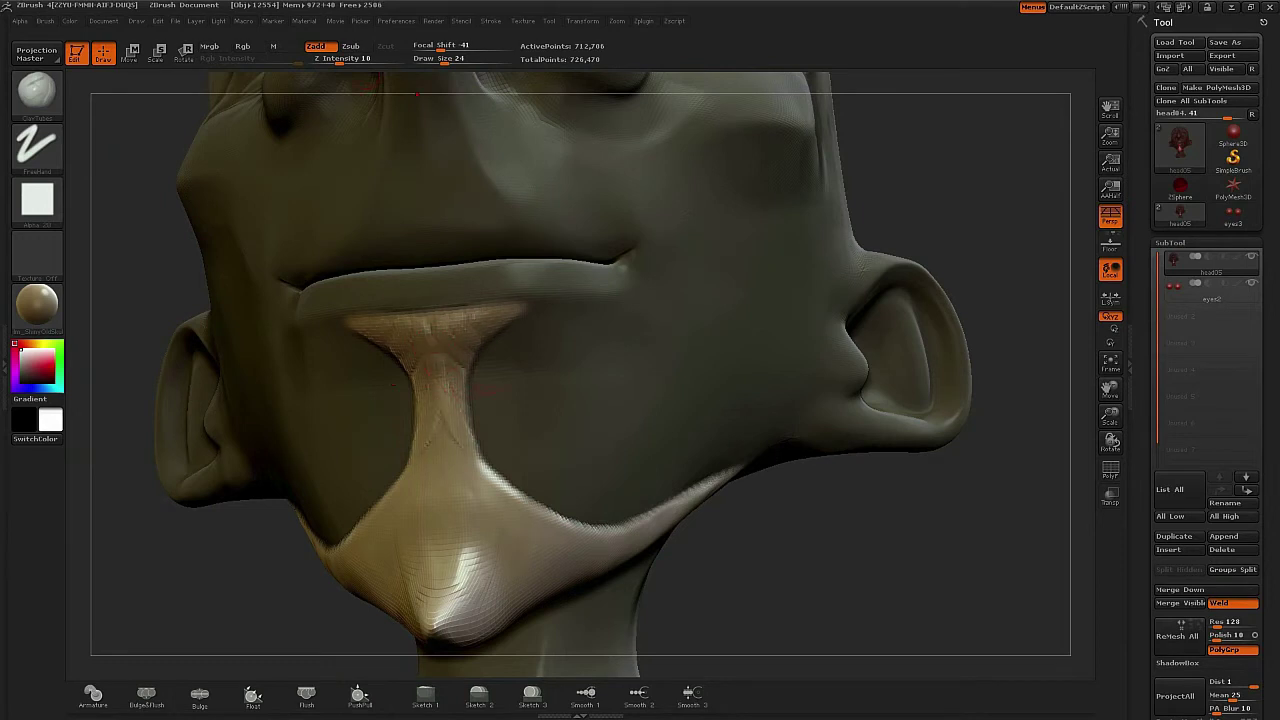
pyautogui.click(349, 60)
pyautogui.press('Return')
pyautogui.moveTo(450, 434)
pyautogui.mouseDown()
pyautogui.moveTo(508, 500)
pyautogui.moveTo(490, 503)
pyautogui.moveTo(557, 524)
pyautogui.mouseUp()
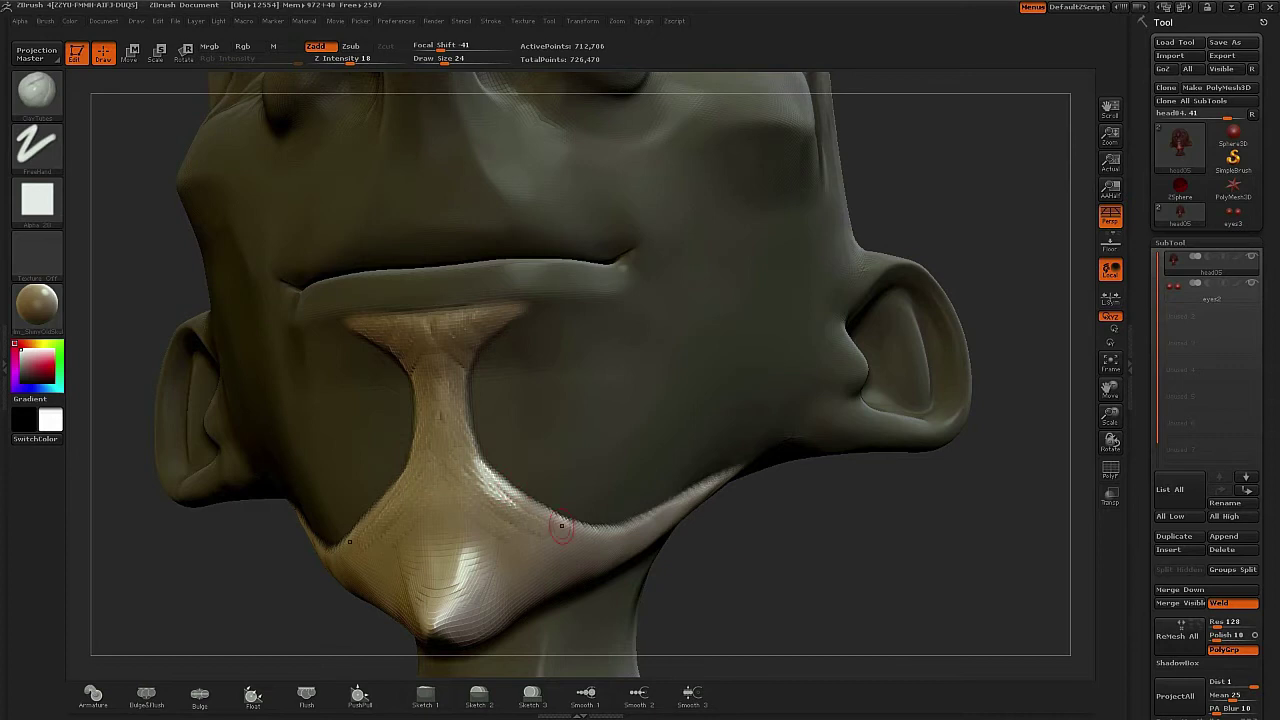
pyautogui.moveTo(924, 629)
pyautogui.keyDown('alt'); pyautogui.mouseDown()
pyautogui.moveTo(916, 434)
pyautogui.moveTo(862, 415)
pyautogui.mouseUp(); pyautogui.keyUp('alt')
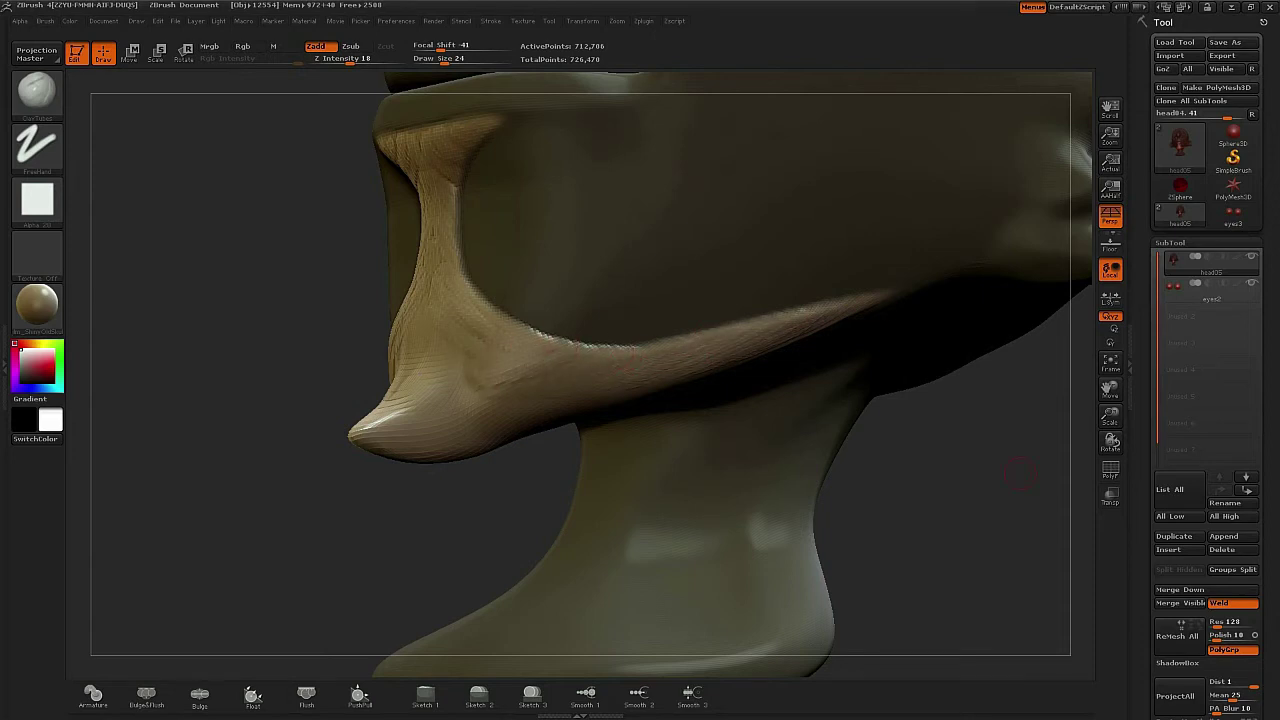
pyautogui.moveTo(1014, 463); pyautogui.dragTo(870, 390)
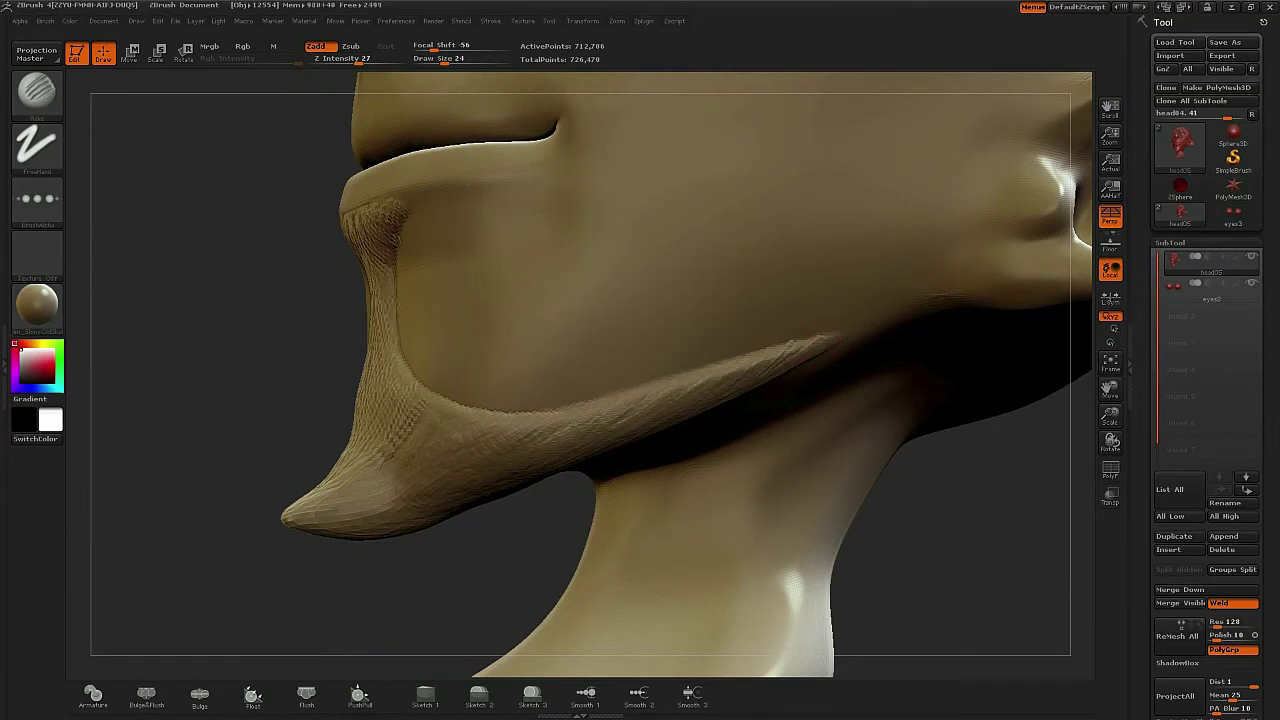
# - Rake fine hair lines along the jawline beard and the goatee with the Rake brush
pyautogui.moveTo(655, 415)
pyautogui.mouseDown()
pyautogui.moveTo(535, 430)
pyautogui.moveTo(468, 416)
pyautogui.mouseUp()
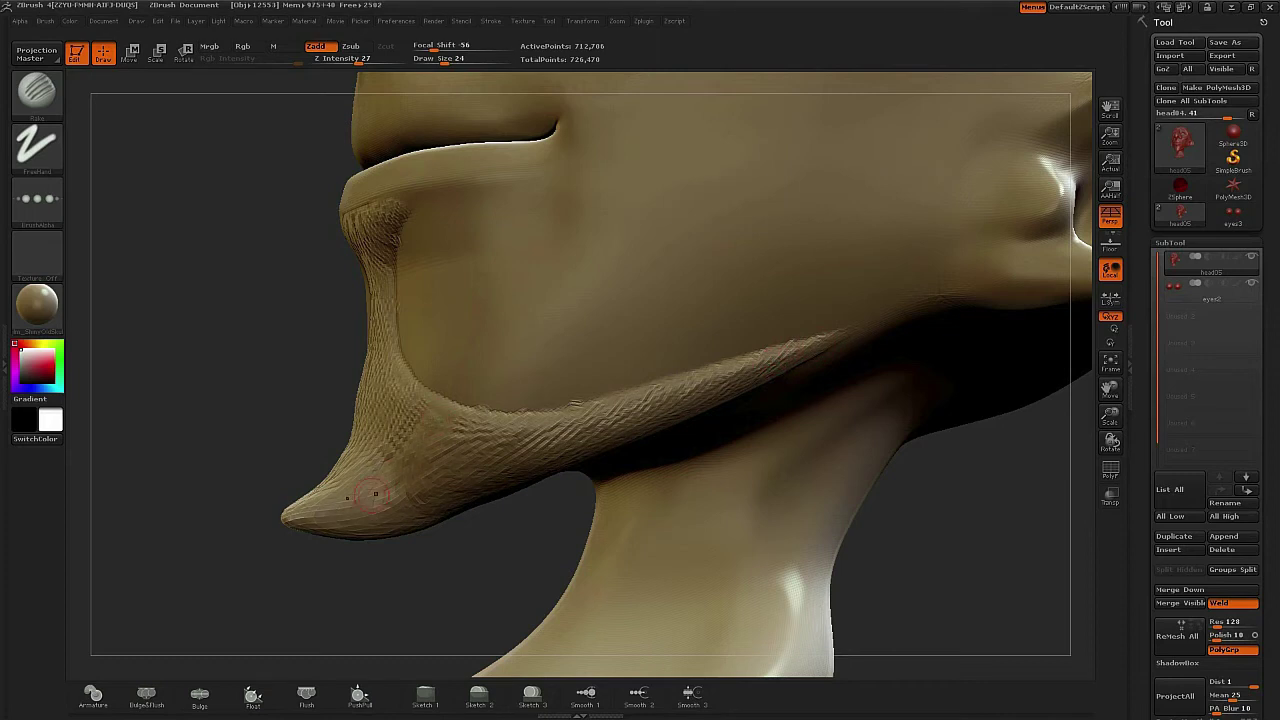
pyautogui.moveTo(226, 388); pyautogui.dragTo(321, 350)
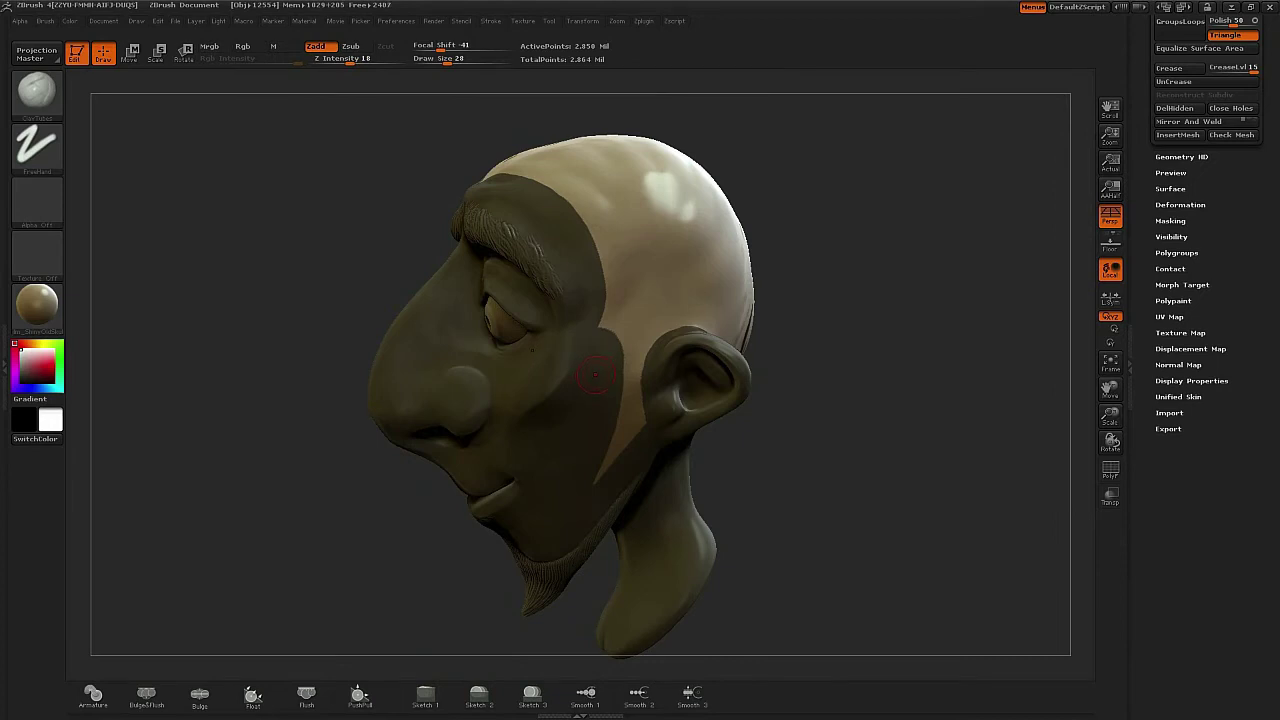
# - Blur the edges of the face mask that borders the scalp and sideburns
pyautogui.press('b')
pyautogui.press('c')
pyautogui.press('b')
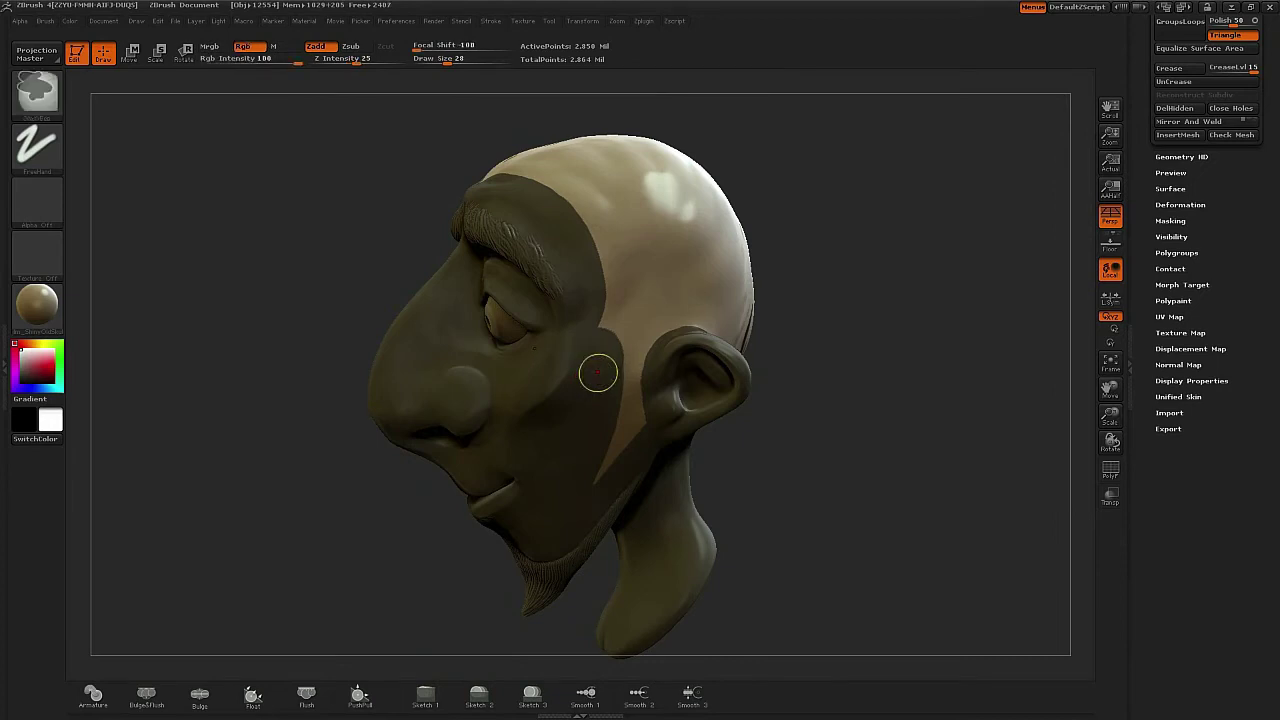
pyautogui.keyDown('ctrl'); pyautogui.click(594, 374); pyautogui.keyUp('ctrl')
pyautogui.moveTo(860, 408)
pyautogui.mouseDown()
pyautogui.moveTo(935, 400)
pyautogui.moveTo(872, 415)
pyautogui.mouseUp()
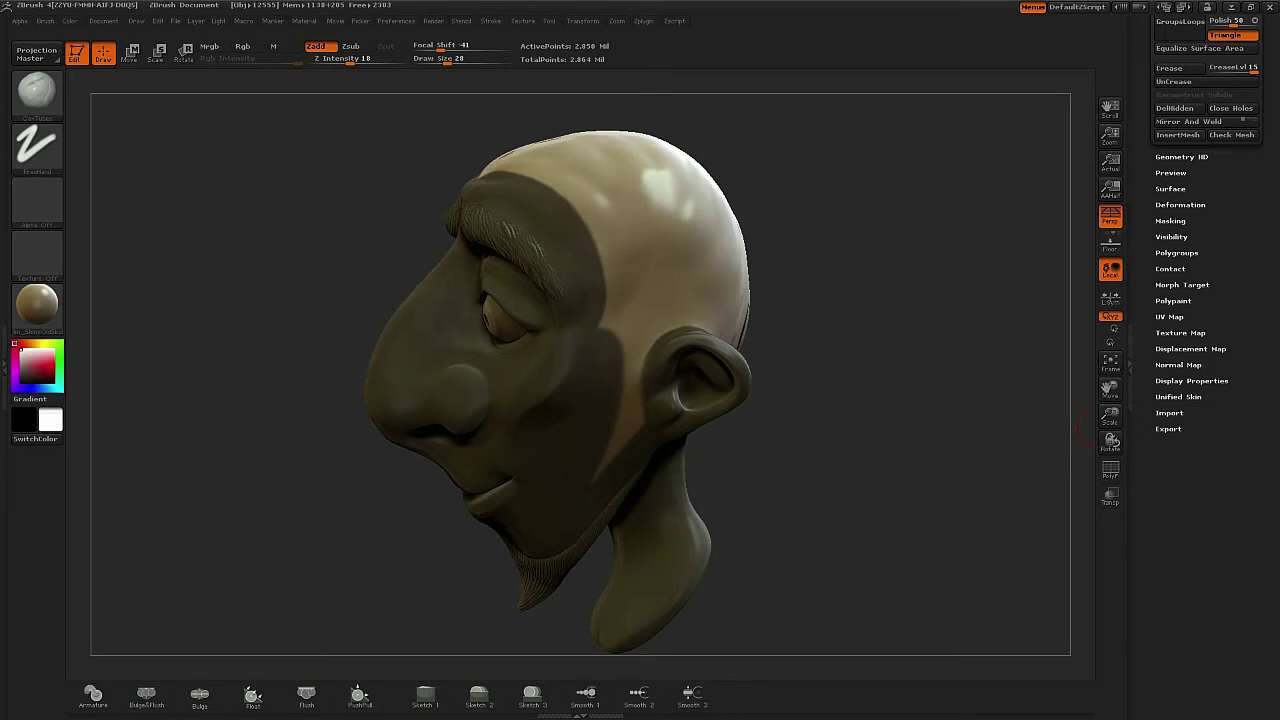
# - Inflate the unmasked scalp and sideburns with the Inflat deformation to raise the hair above the skin
pyautogui.click(1180, 204)
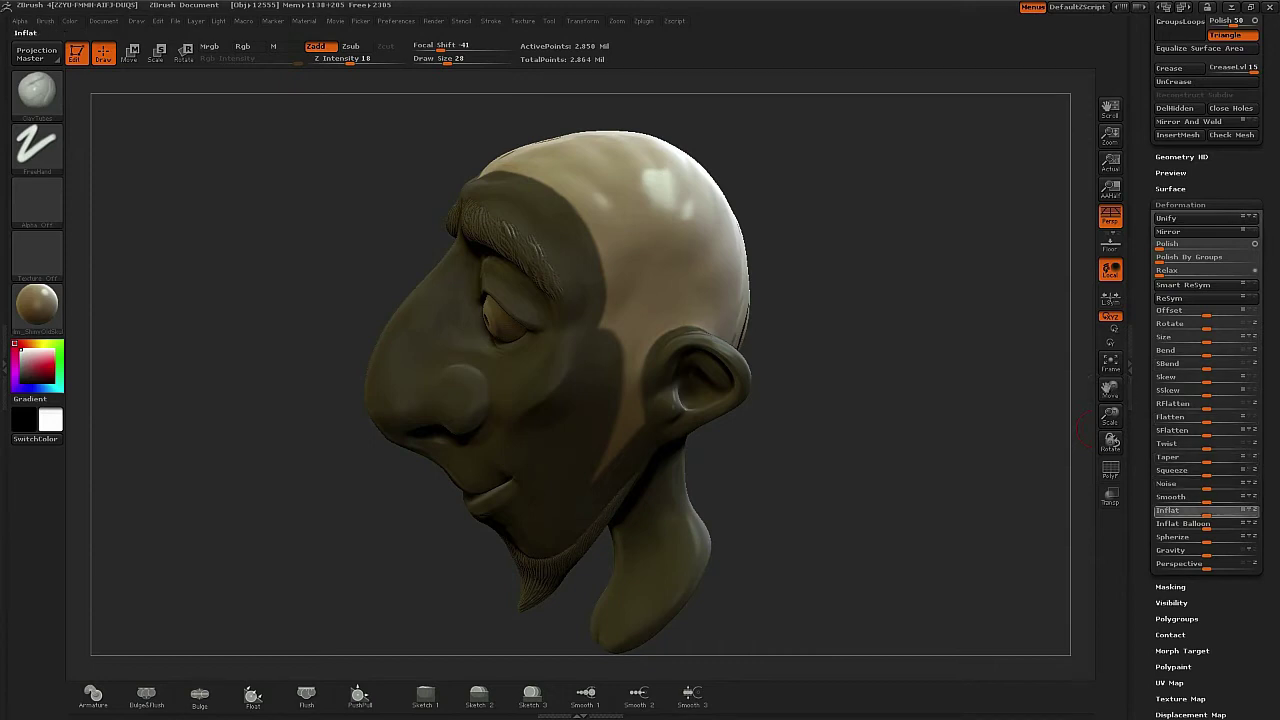
pyautogui.moveTo(1206, 510); pyautogui.dragTo(1225, 511)
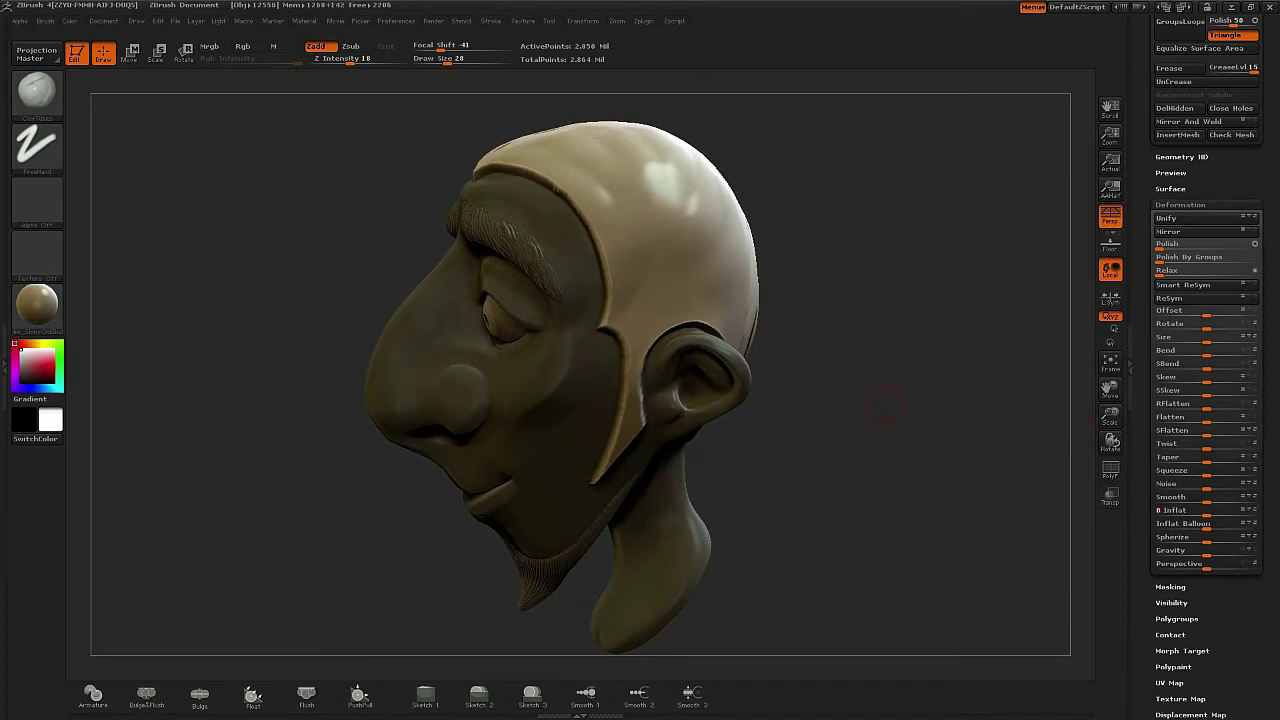
pyautogui.moveTo(880, 418)
pyautogui.mouseDown()
pyautogui.moveTo(1040, 425)
pyautogui.moveTo(890, 412)
pyautogui.moveTo(755, 420)
pyautogui.moveTo(850, 425)
pyautogui.moveTo(898, 408)
pyautogui.mouseUp()
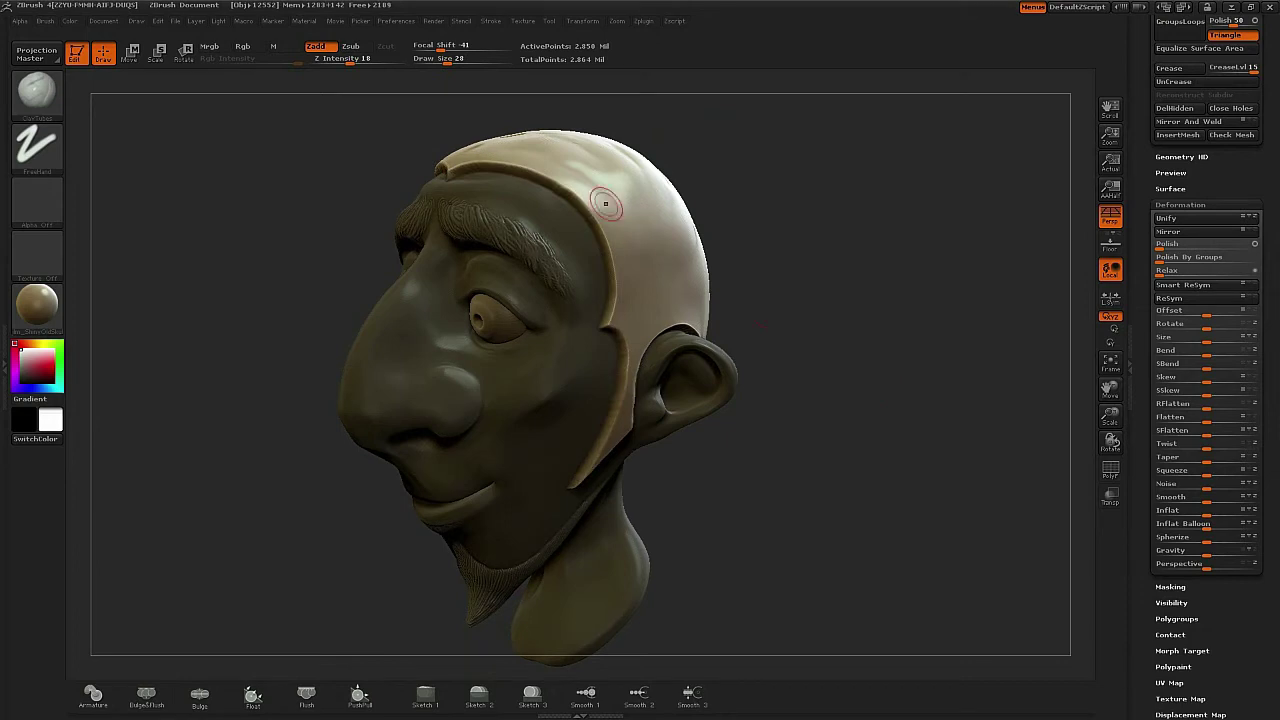
# - Smooth the raised hair edge at the forehead peak and at the top of the sideburn
pyautogui.press('shift')
pyautogui.moveTo(463, 170)
pyautogui.keyDown('shift'); pyautogui.mouseDown()
pyautogui.moveTo(491, 160)
pyautogui.moveTo(464, 166)
pyautogui.mouseUp(); pyautogui.keyUp('shift')
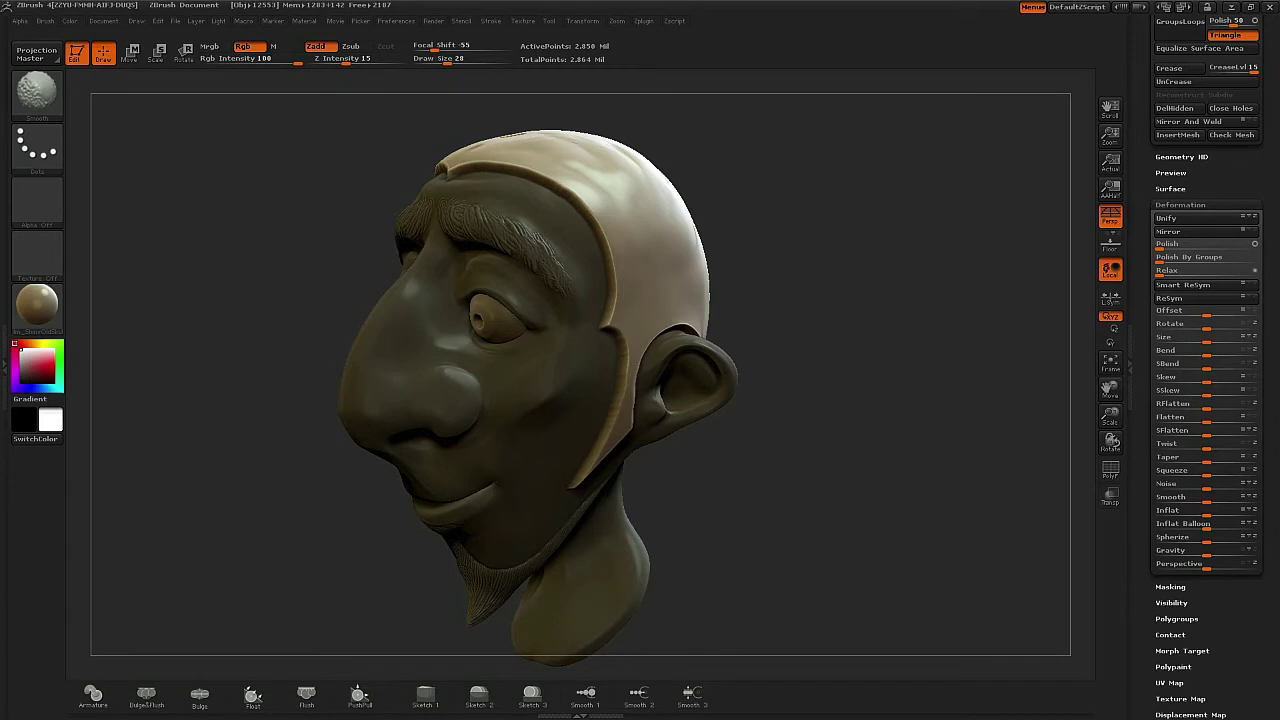
pyautogui.keyDown('shift'); pyautogui.moveTo(464, 166); pyautogui.dragTo(460, 178); pyautogui.keyUp('shift')
pyautogui.keyDown('shift'); pyautogui.moveTo(616, 331); pyautogui.dragTo(622, 345); pyautogui.keyUp('shift')
pyautogui.moveTo(914, 394); pyautogui.dragTo(765, 394)
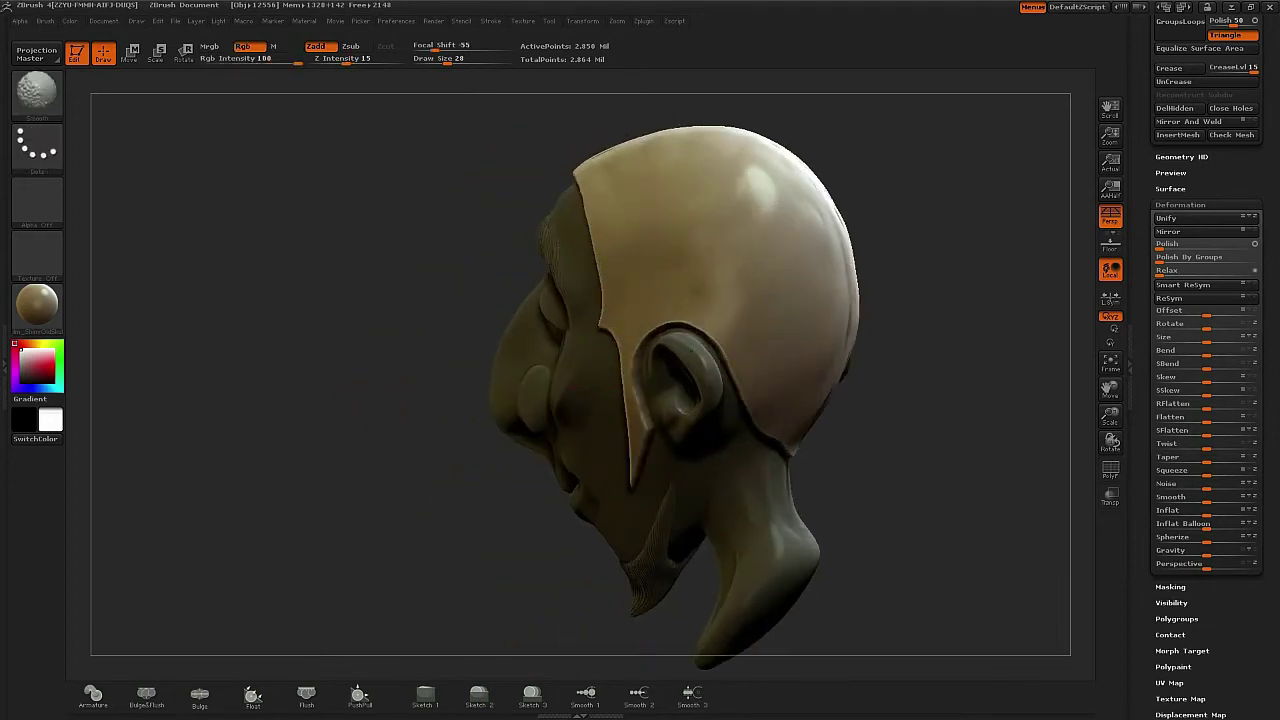
# - Clear the mask and smooth the hairline corner in front of the ear
pyautogui.moveTo(820, 440)
pyautogui.mouseDown()
pyautogui.moveTo(958, 405)
pyautogui.moveTo(889, 425)
pyautogui.mouseUp()
pyautogui.press('shift')
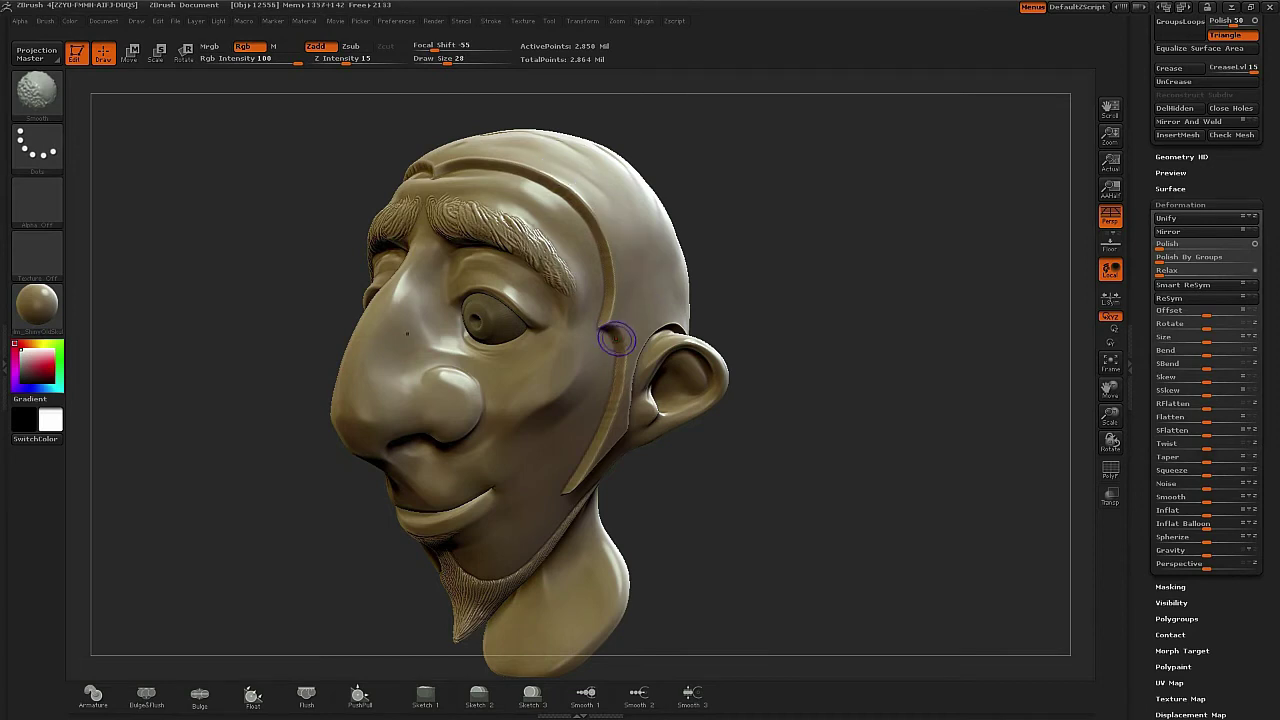
pyautogui.keyDown('shift'); pyautogui.moveTo(616, 338); pyautogui.dragTo(620, 352); pyautogui.keyUp('shift')
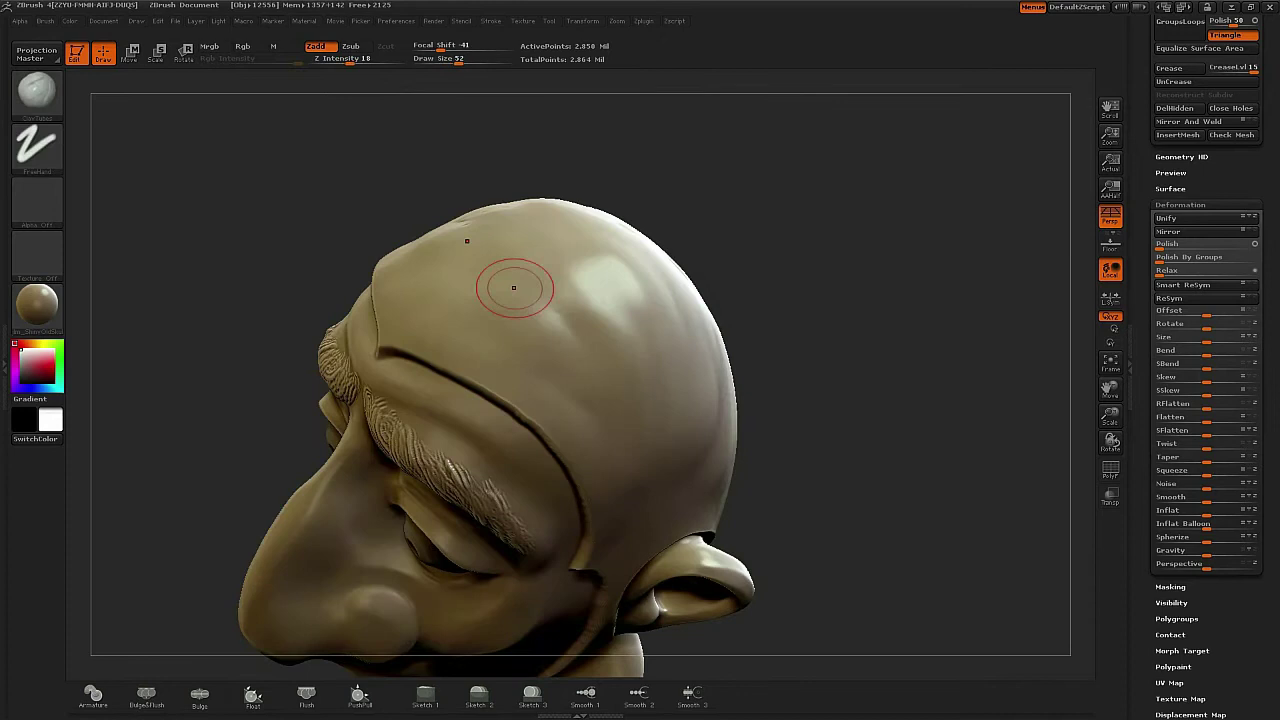
# - Build up broad curved hair locks over the crown and upper side of the scalp with the ClayTubes brush
pyautogui.moveTo(543, 321)
pyautogui.mouseDown()
pyautogui.moveTo(566, 343)
pyautogui.moveTo(642, 362)
pyautogui.mouseUp()
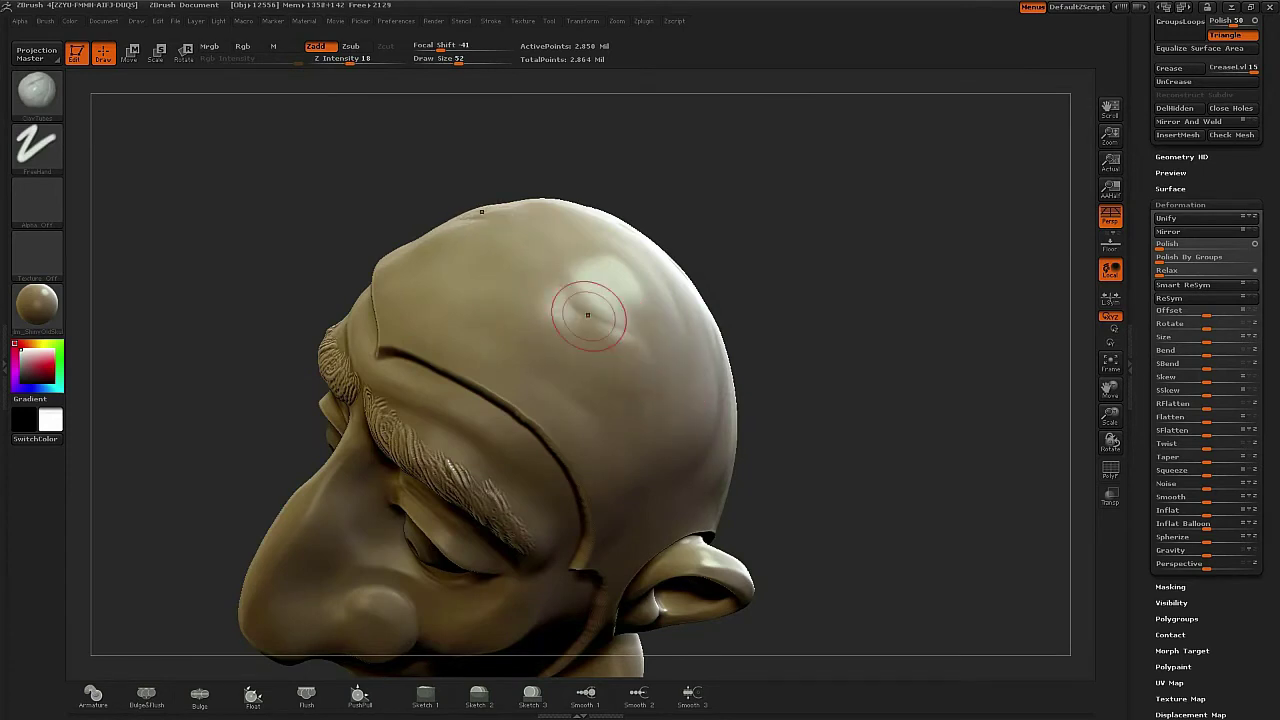
pyautogui.moveTo(519, 284)
pyautogui.mouseDown()
pyautogui.moveTo(582, 350)
pyautogui.moveTo(650, 376)
pyautogui.moveTo(671, 404)
pyautogui.mouseUp()
pyautogui.moveTo(808, 420)
pyautogui.mouseDown()
pyautogui.moveTo(820, 420)
pyautogui.moveTo(715, 400)
pyautogui.mouseUp()
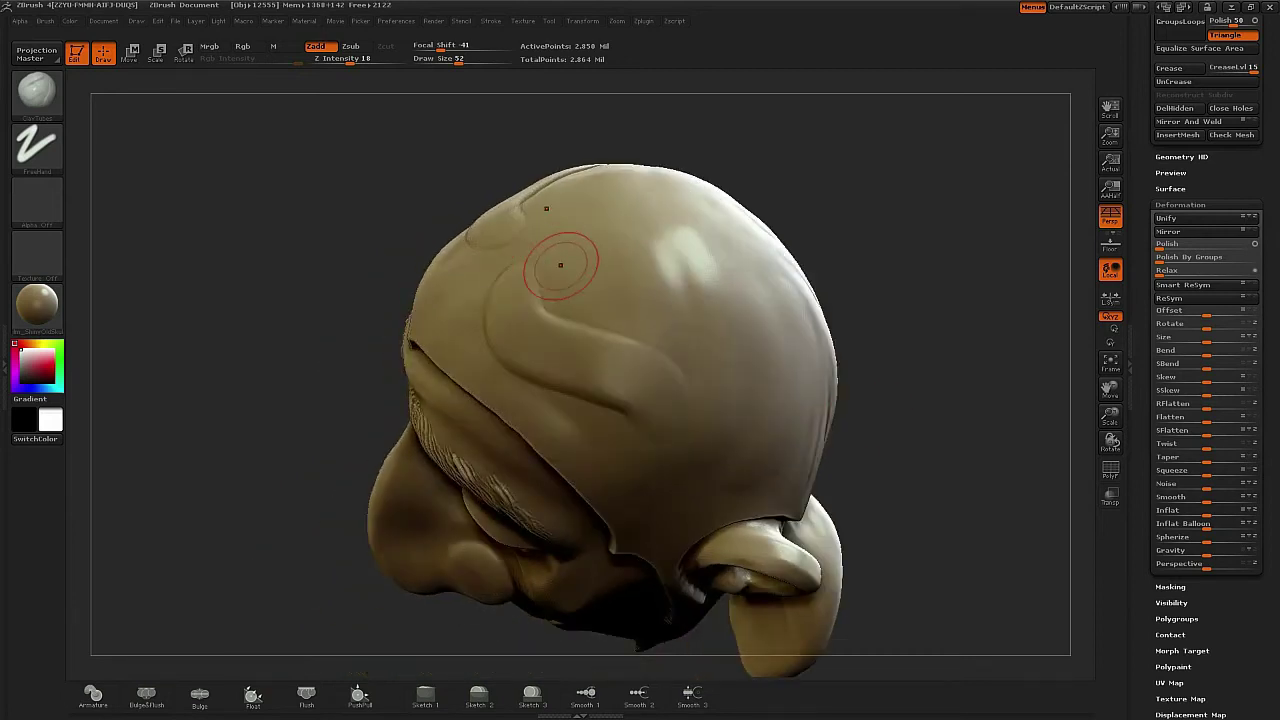
pyautogui.moveTo(560, 262)
pyautogui.mouseDown()
pyautogui.moveTo(692, 298)
pyautogui.moveTo(736, 385)
pyautogui.mouseUp()
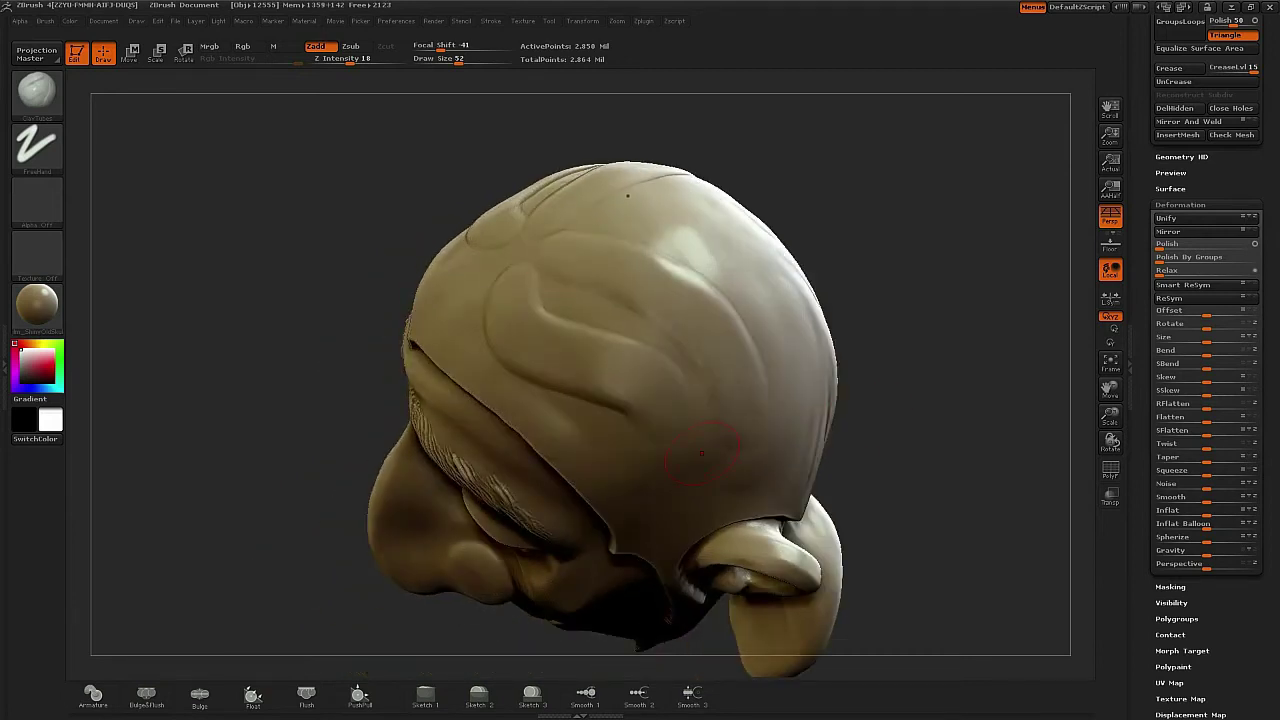
pyautogui.moveTo(910, 378); pyautogui.dragTo(995, 415)
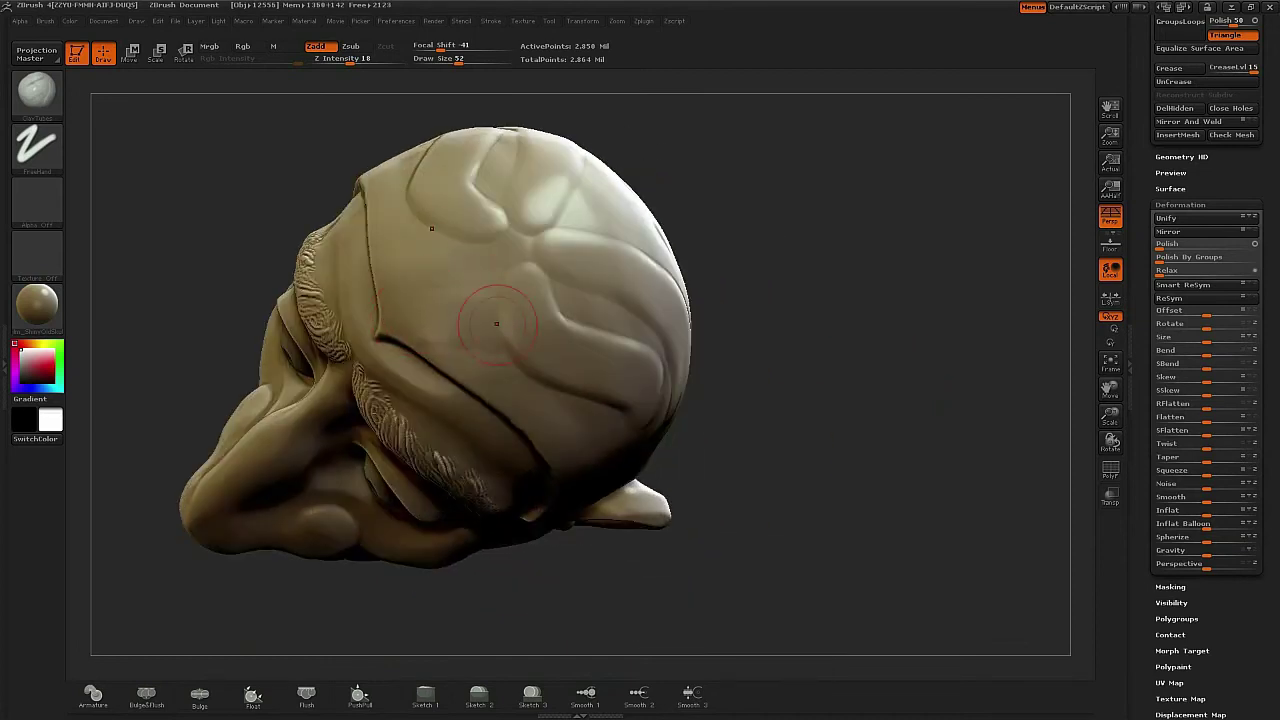
# - Sculpt hair locks sweeping back from the forehead hairline and temple toward the crown
pyautogui.moveTo(410, 320); pyautogui.dragTo(514, 328)
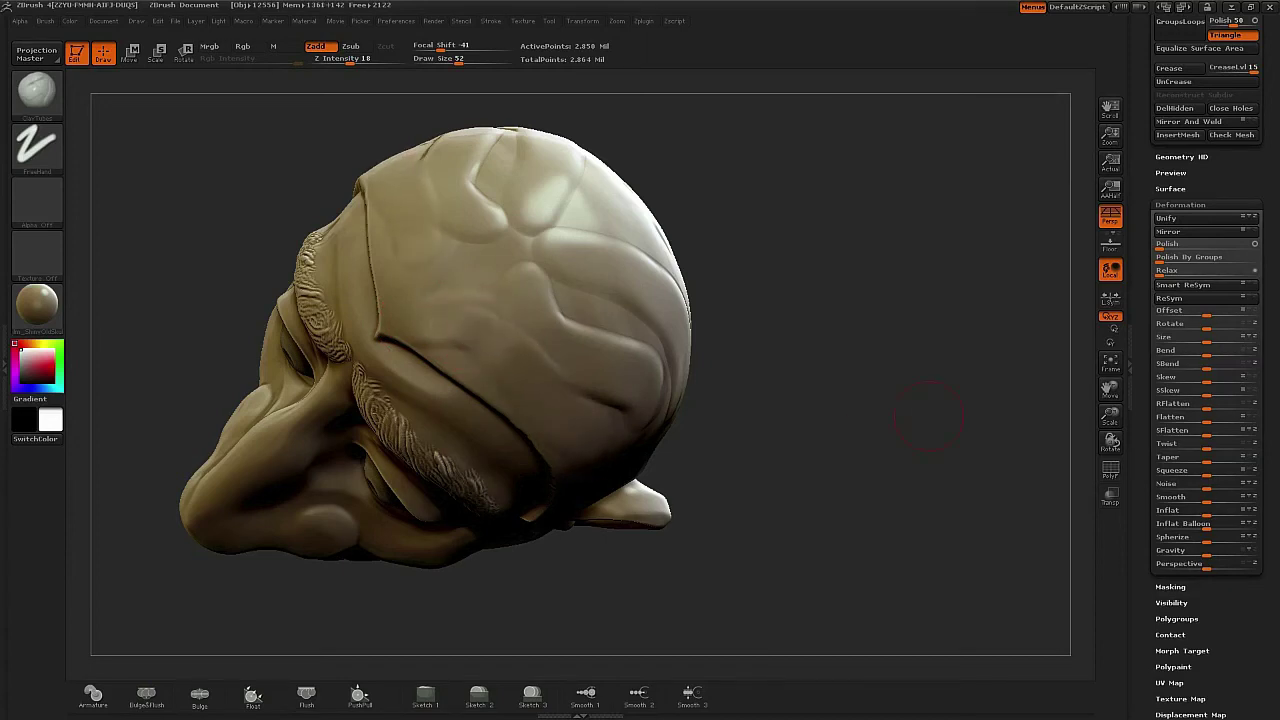
pyautogui.moveTo(928, 420)
pyautogui.mouseDown()
pyautogui.moveTo(471, 343)
pyautogui.moveTo(486, 325)
pyautogui.moveTo(515, 330)
pyautogui.moveTo(540, 367)
pyautogui.mouseUp()
pyautogui.moveTo(484, 308)
pyautogui.mouseDown()
pyautogui.moveTo(520, 330)
pyautogui.moveTo(536, 362)
pyautogui.mouseUp()
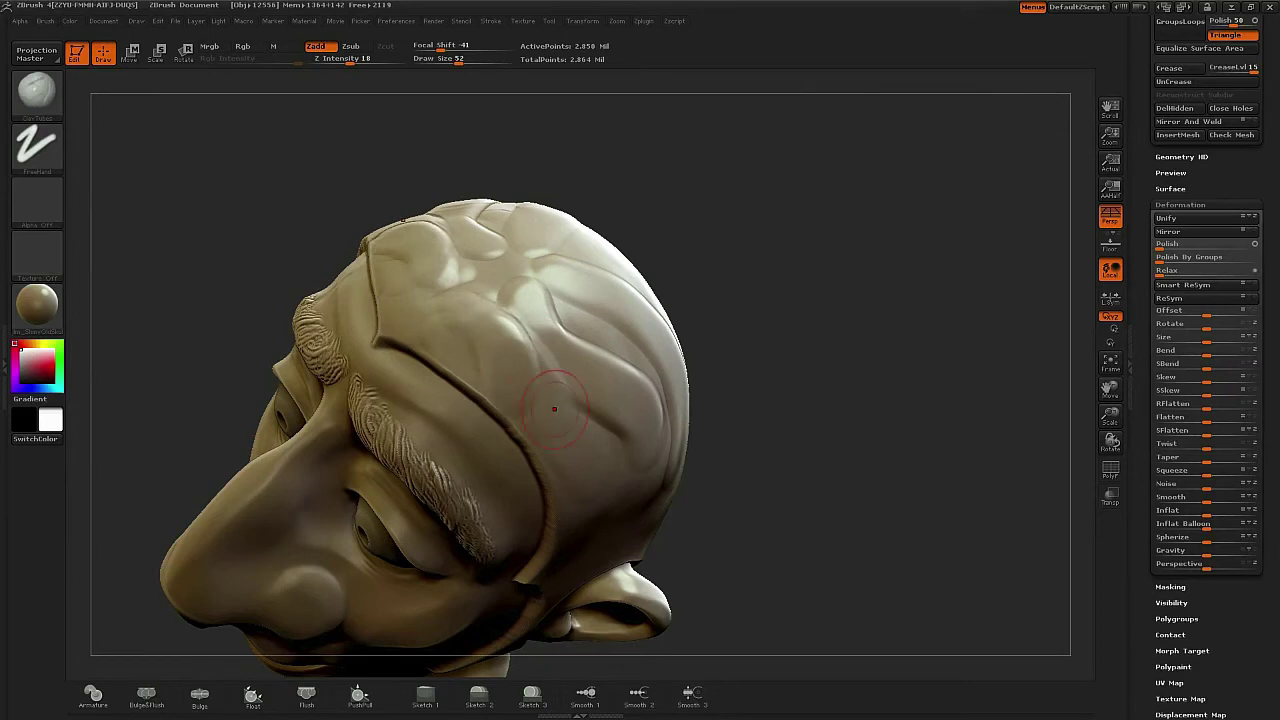
pyautogui.moveTo(752, 452); pyautogui.dragTo(708, 410)
pyautogui.moveTo(519, 343); pyautogui.dragTo(568, 382)
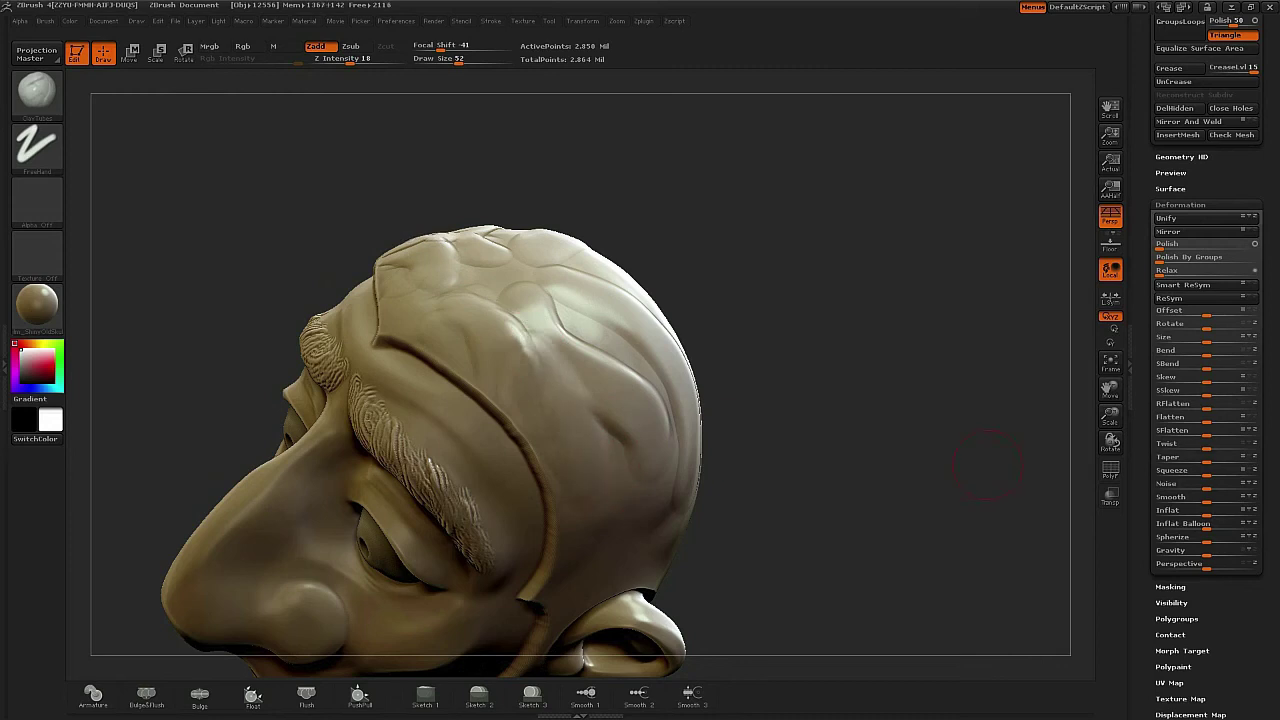
# - Extend the hair locks down the side of the head above and behind the ear
pyautogui.moveTo(987, 465); pyautogui.dragTo(665, 380)
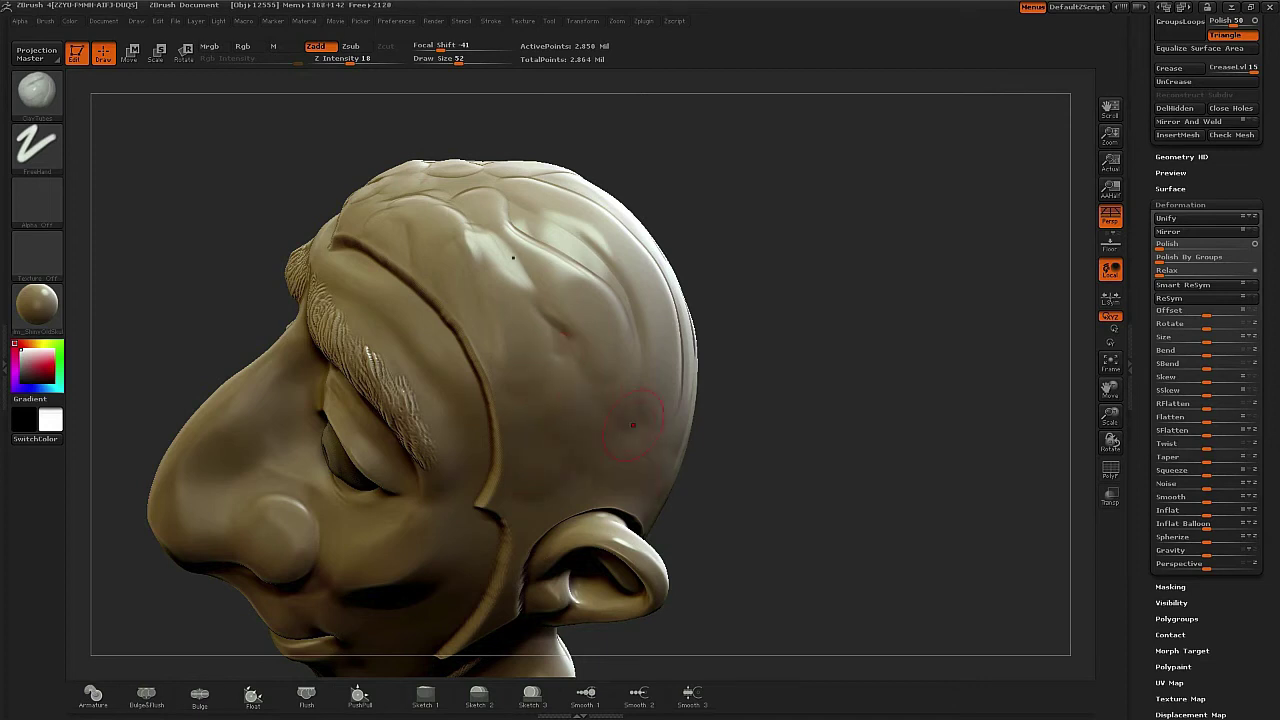
pyautogui.moveTo(568, 354); pyautogui.dragTo(638, 464)
pyautogui.moveTo(1010, 455); pyautogui.dragTo(872, 420)
pyautogui.moveTo(947, 298); pyautogui.dragTo(850, 324)
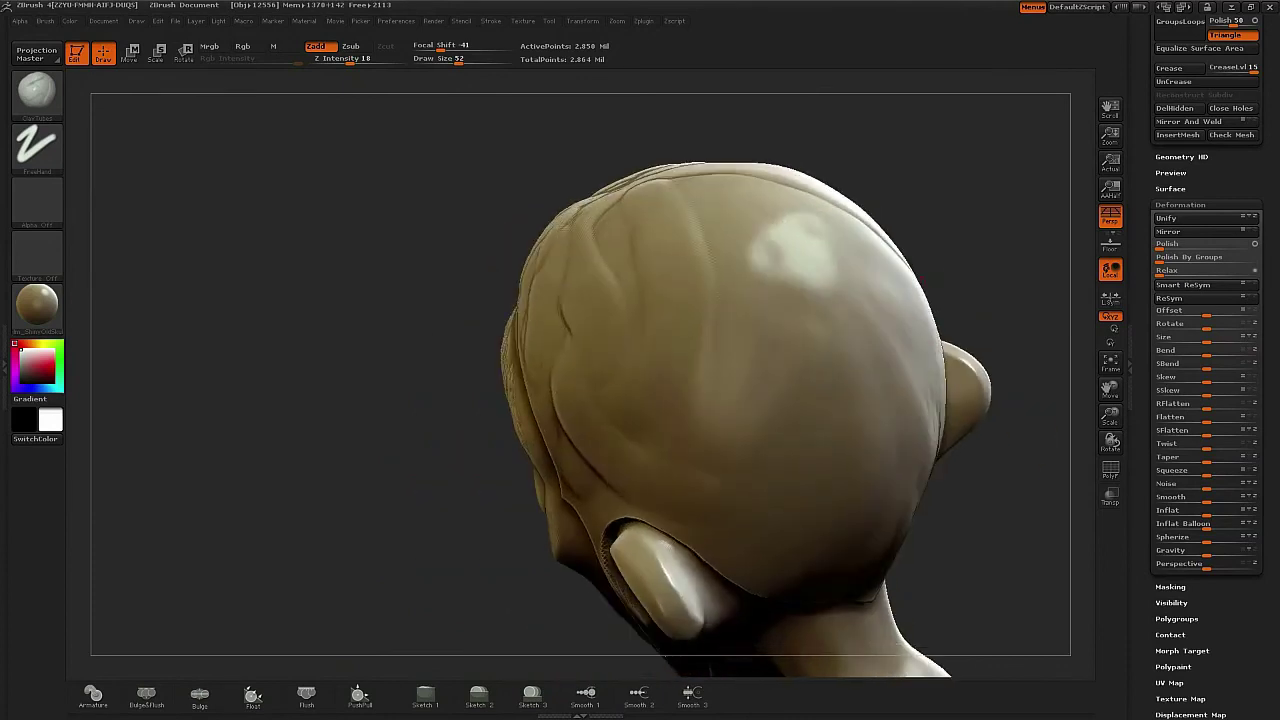
# - Sculpt vertical hair locks from the crown down the back of the head
pyautogui.moveTo(1010, 285); pyautogui.dragTo(825, 262)
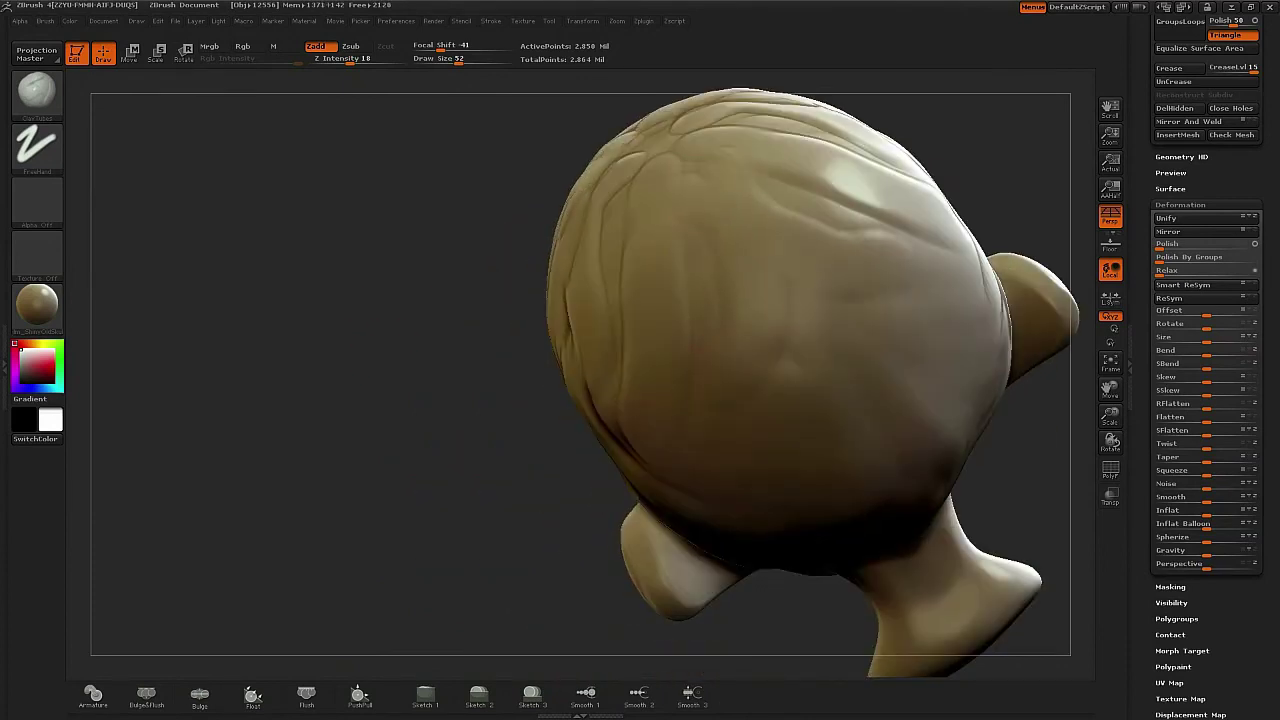
pyautogui.moveTo(787, 299); pyautogui.dragTo(793, 497)
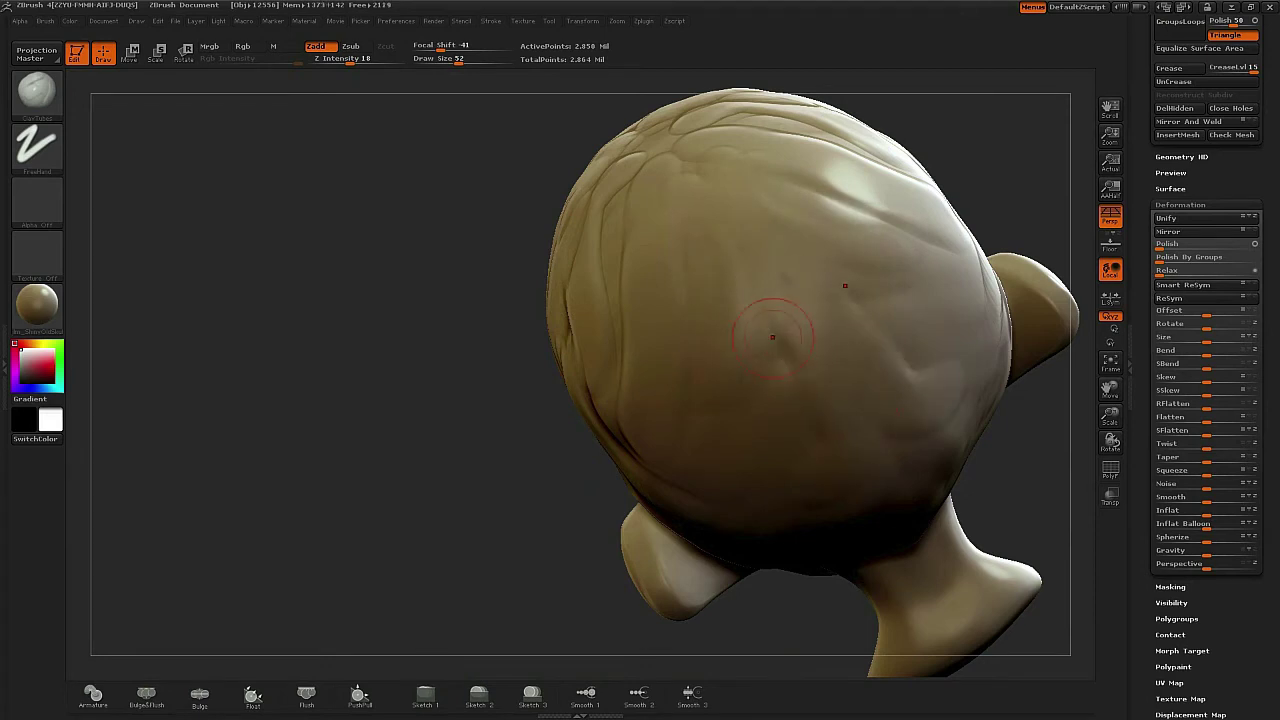
pyautogui.moveTo(773, 337); pyautogui.dragTo(790, 470)
pyautogui.moveTo(728, 338); pyautogui.dragTo(758, 448)
pyautogui.moveTo(770, 625); pyautogui.dragTo(752, 499)
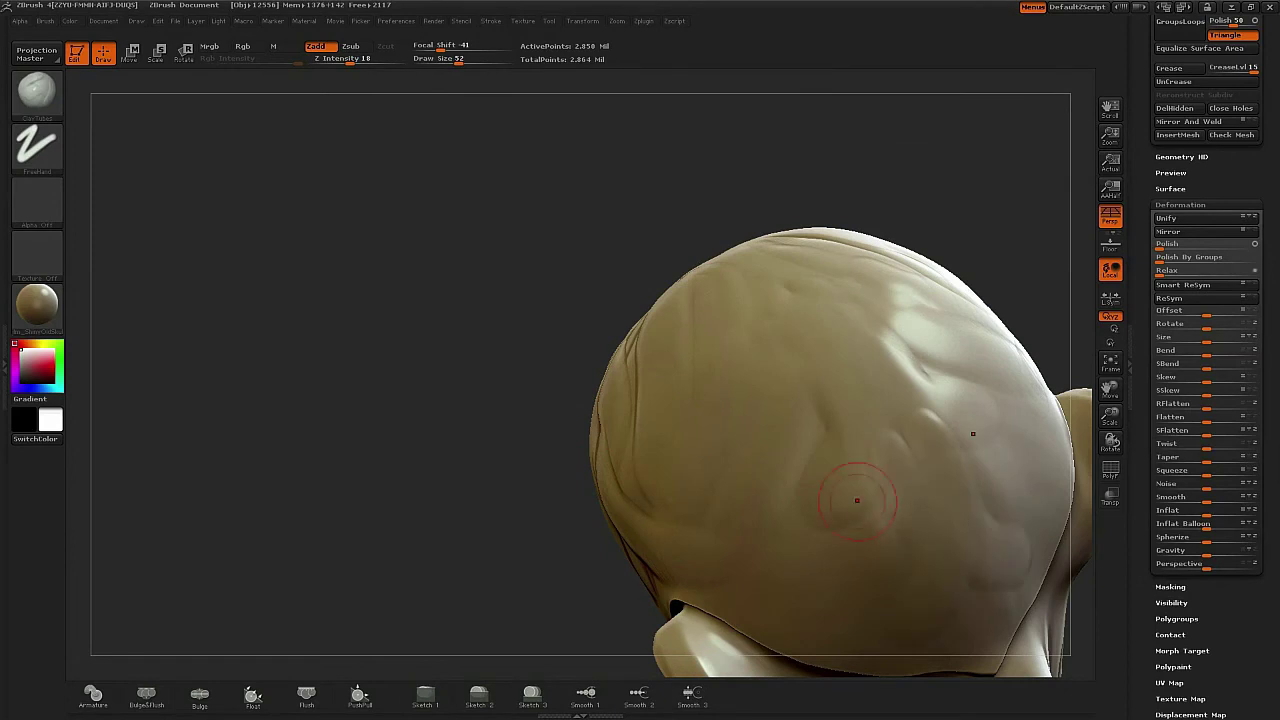
# - Add clay strokes for hair locks on the lower back of the head above the neck
pyautogui.keyDown('alt'); pyautogui.moveTo(857, 498); pyautogui.dragTo(660, 328, button='right'); pyautogui.keyUp('alt')
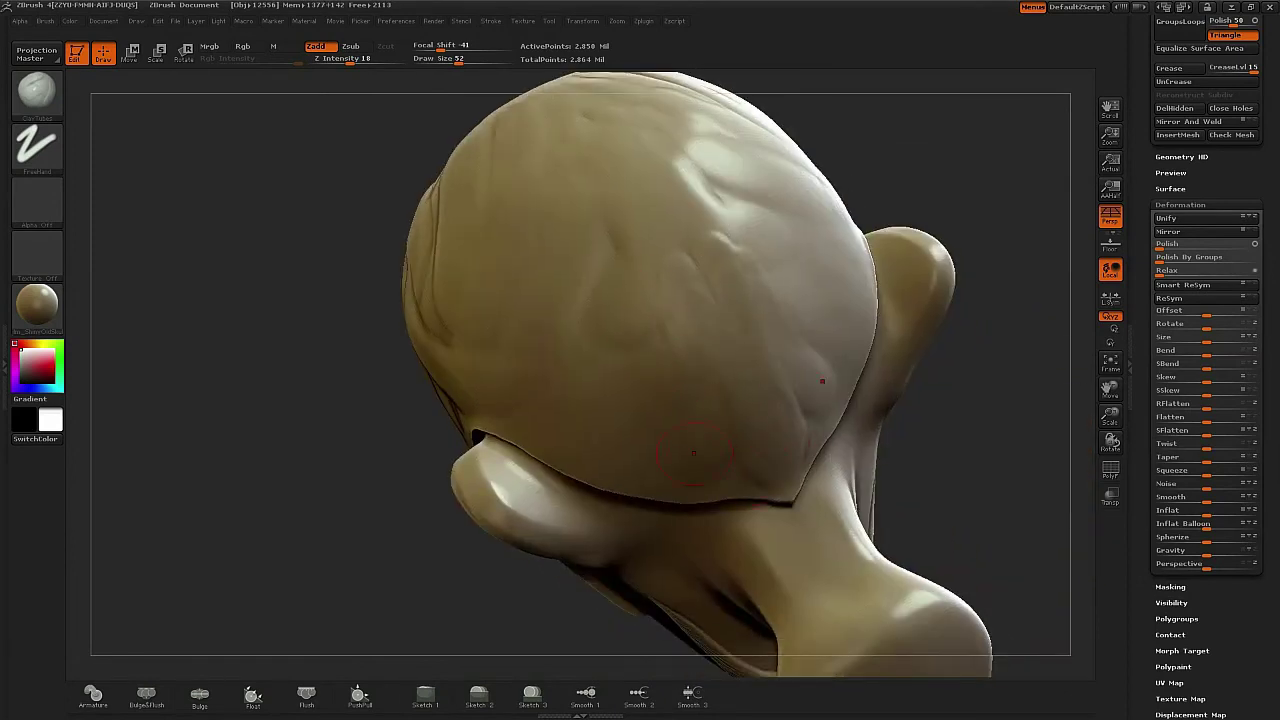
pyautogui.moveTo(612, 405); pyautogui.dragTo(645, 440)
pyautogui.moveTo(629, 297); pyautogui.dragTo(600, 318)
pyautogui.moveTo(620, 310)
pyautogui.mouseDown(button='right')
pyautogui.moveTo(900, 300)
pyautogui.moveTo(860, 290)
pyautogui.mouseUp(button='right')
pyautogui.moveTo(660, 368); pyautogui.dragTo(614, 379, button='right')
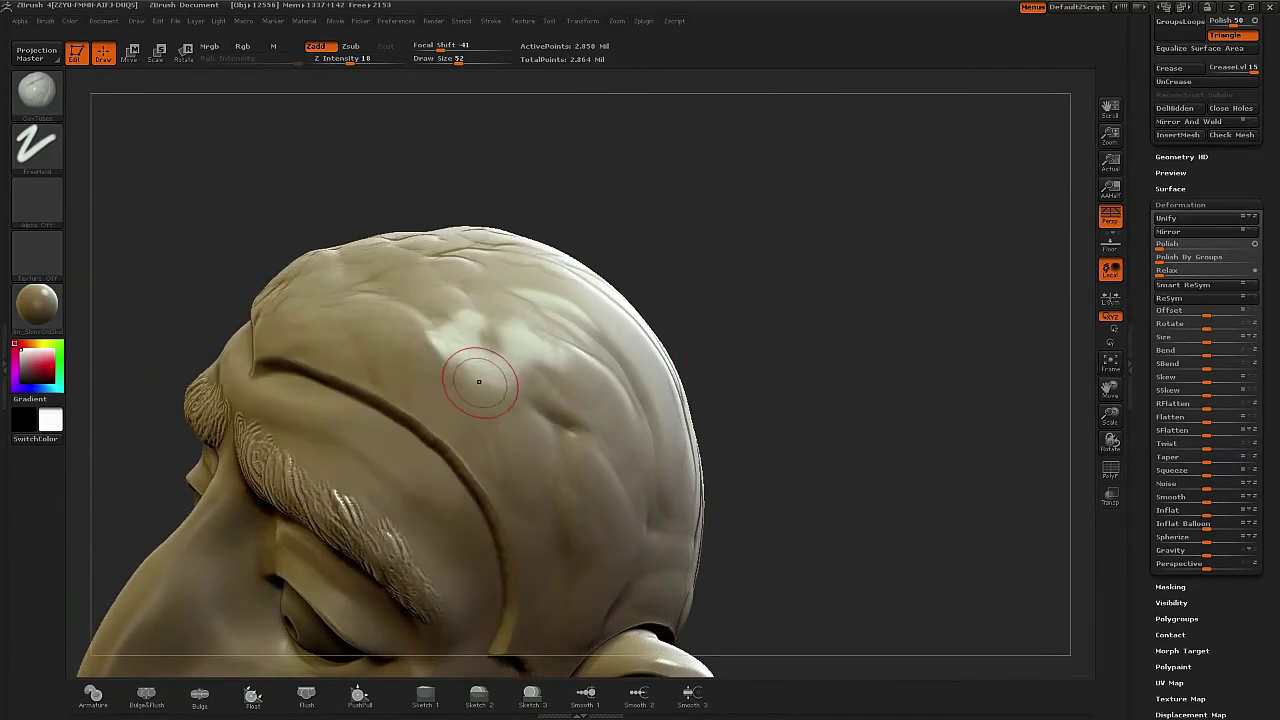
# - Carve a side parting from the front hairline back across the scalp with a draw size of 32
pyautogui.press('[')
pyautogui.press('[')
pyautogui.moveTo(421, 409)
pyautogui.mouseDown()
pyautogui.moveTo(610, 368)
pyautogui.moveTo(680, 368)
pyautogui.mouseUp()
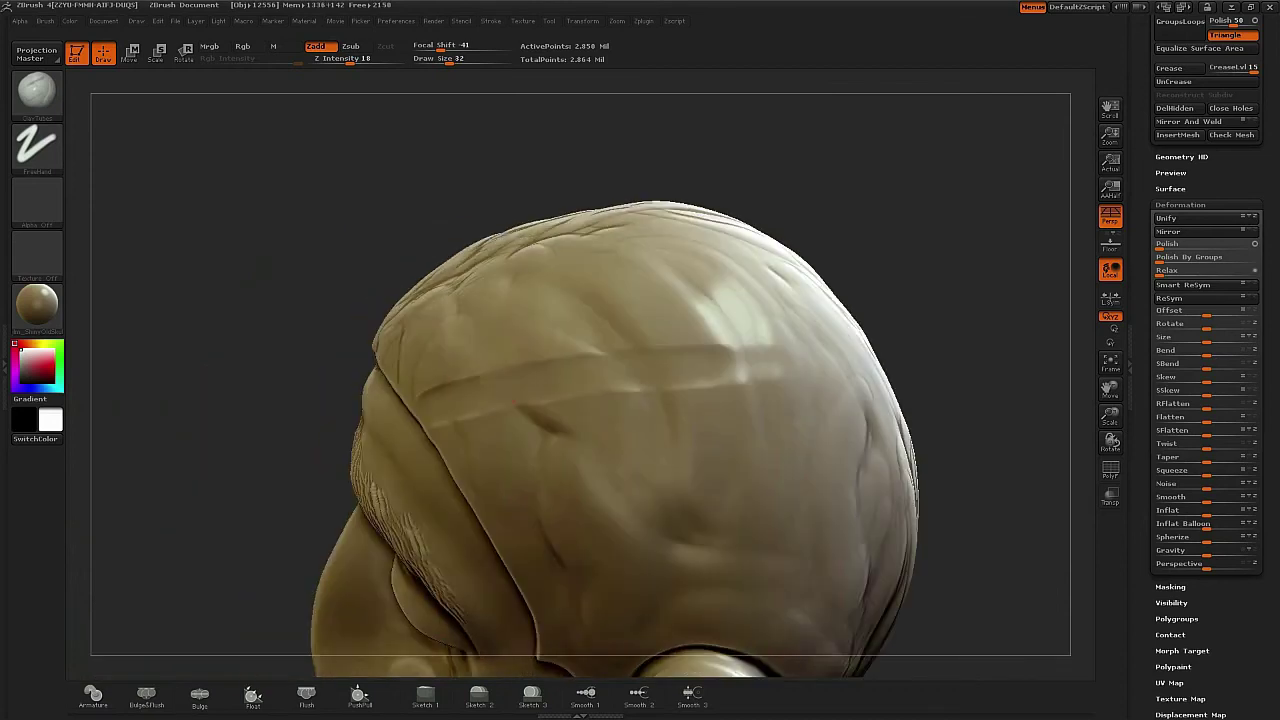
pyautogui.moveTo(420, 398); pyautogui.dragTo(746, 374)
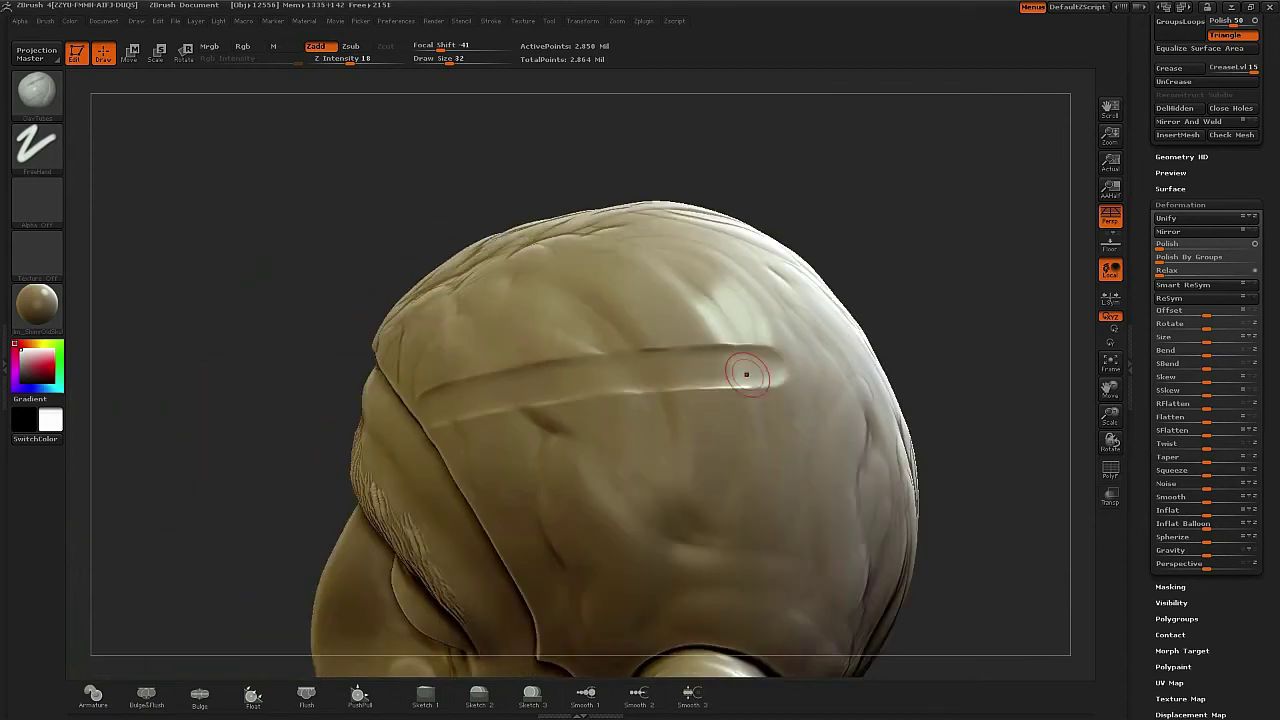
pyautogui.moveTo(422, 409); pyautogui.dragTo(766, 367)
pyautogui.moveTo(910, 298); pyautogui.dragTo(838, 388)
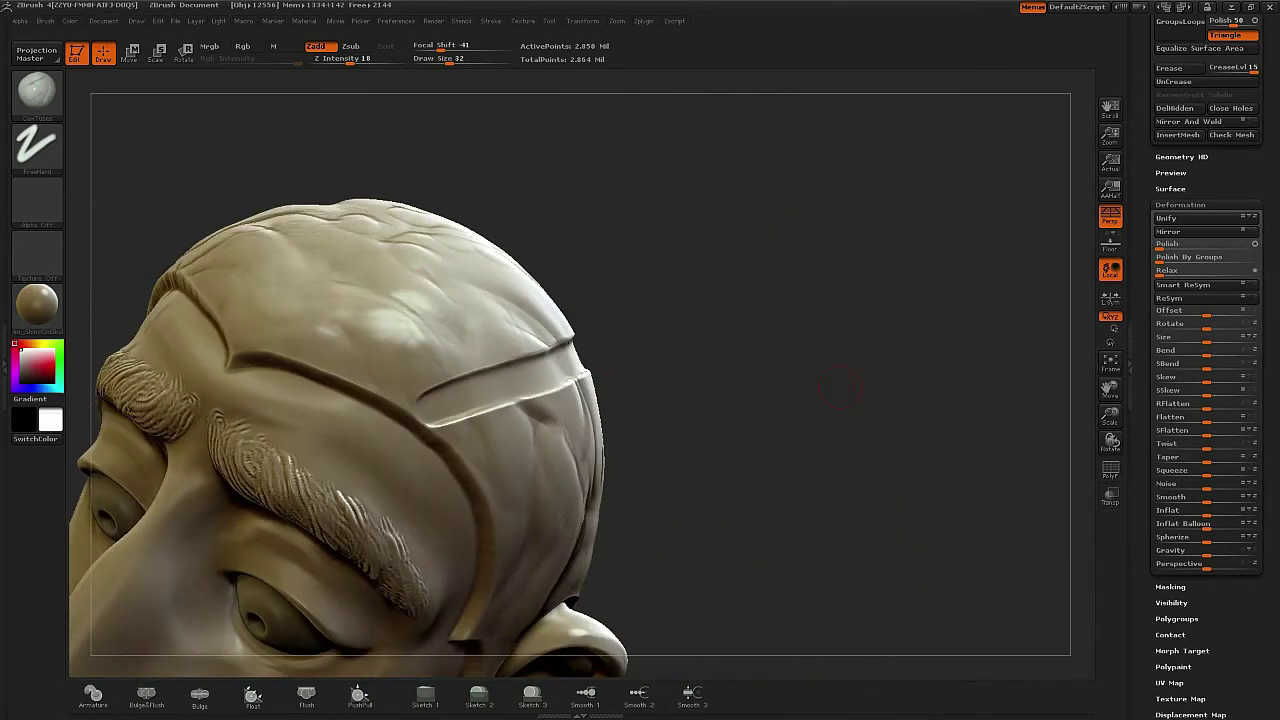
# - Sculpt a thick curved lock from the front of the parting down toward the temple, enlarging the brush to draw size 76
pyautogui.press(']')
pyautogui.moveTo(857, 440); pyautogui.dragTo(790, 402)
pyautogui.moveTo(880, 400)
pyautogui.keyDown('alt'); pyautogui.mouseDown()
pyautogui.moveTo(900, 450)
pyautogui.moveTo(864, 425)
pyautogui.mouseUp(); pyautogui.keyUp('alt')
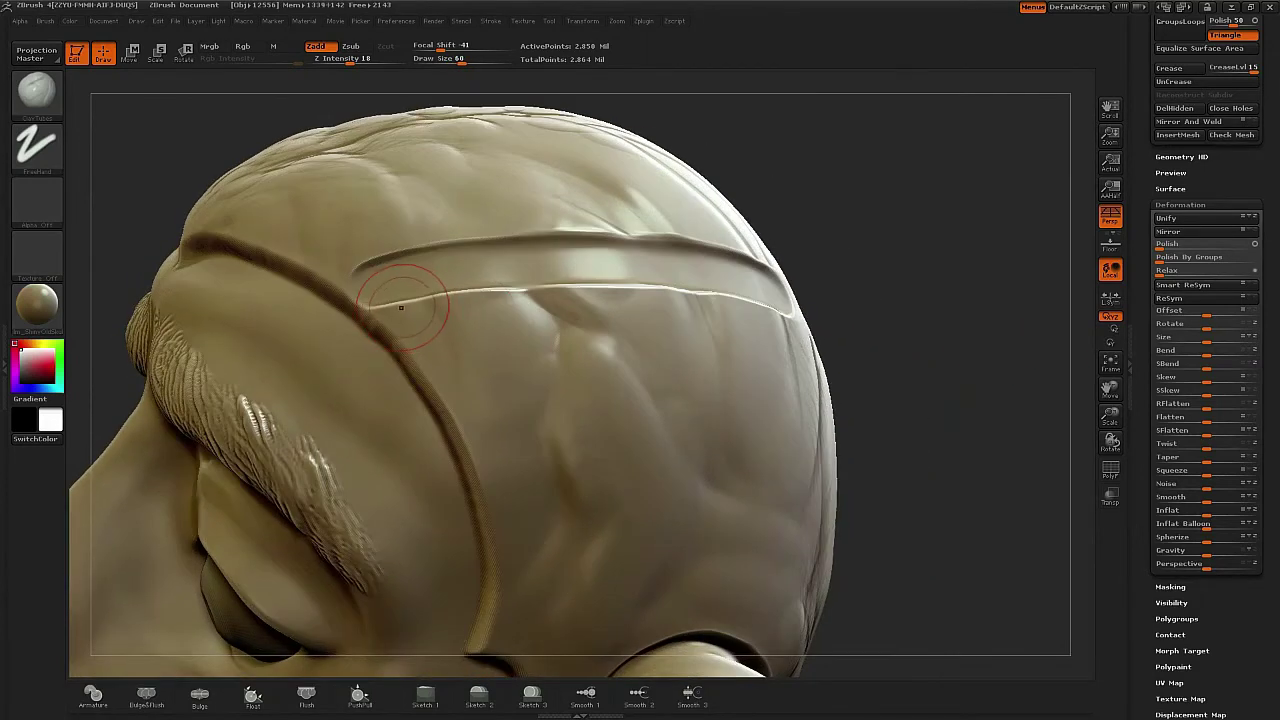
pyautogui.press('[')
pyautogui.moveTo(392, 303)
pyautogui.mouseDown()
pyautogui.moveTo(418, 293)
pyautogui.moveTo(476, 362)
pyautogui.moveTo(546, 462)
pyautogui.moveTo(575, 562)
pyautogui.mouseUp()
pyautogui.press(']')
pyautogui.press(']')
pyautogui.press(']')
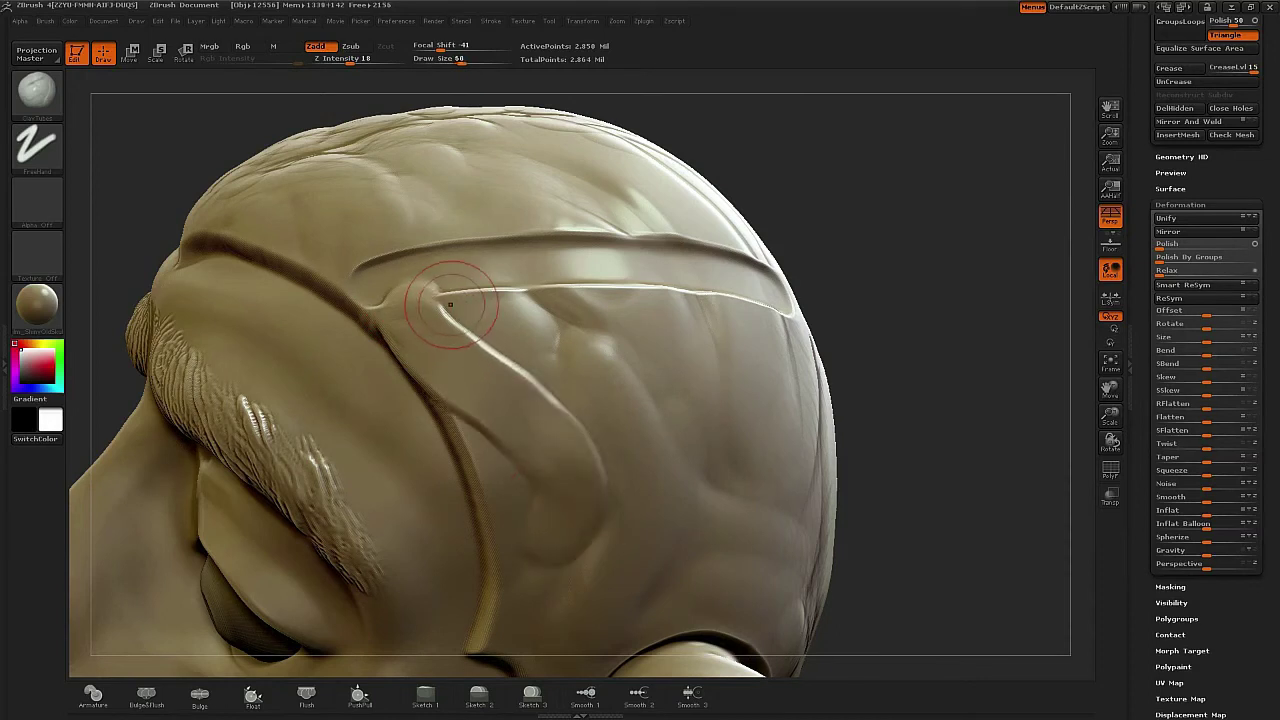
pyautogui.moveTo(449, 304)
pyautogui.mouseDown()
pyautogui.moveTo(441, 312)
pyautogui.moveTo(500, 374)
pyautogui.moveTo(557, 522)
pyautogui.mouseUp()
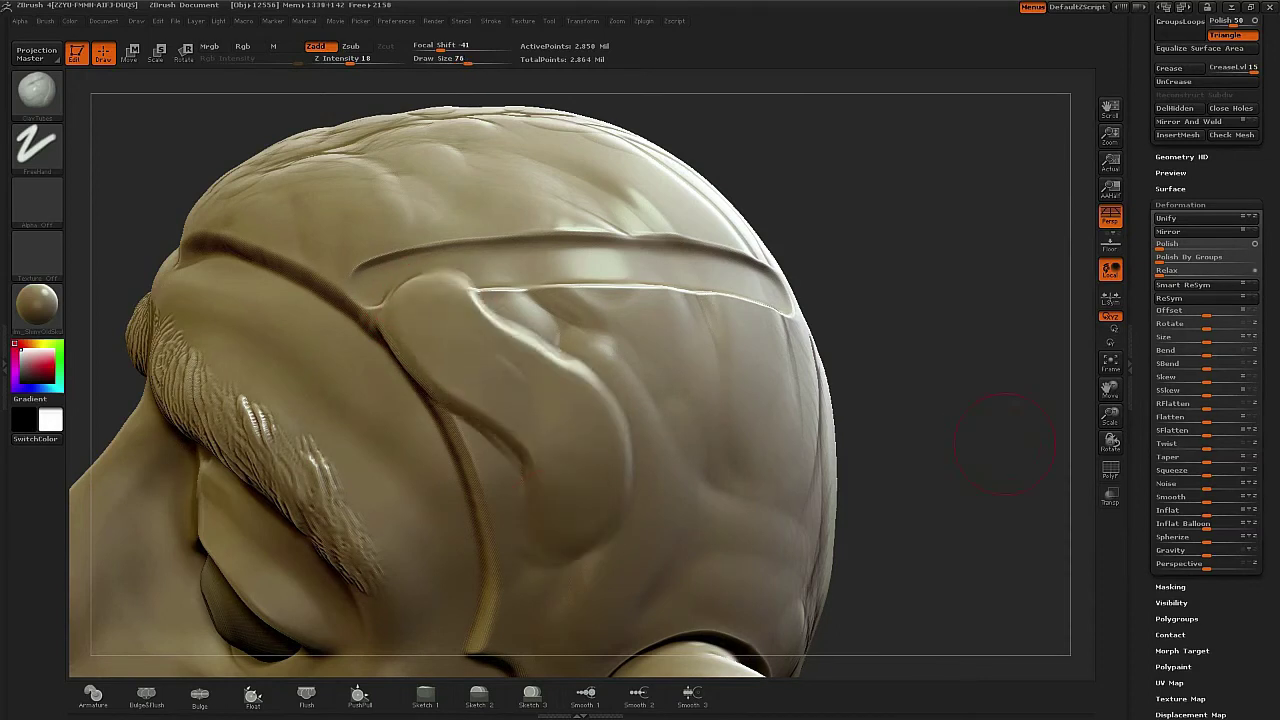
# - Sculpt wavy locks from the middle of the parting down the side of the head toward the ear
pyautogui.moveTo(1005, 445); pyautogui.dragTo(820, 432)
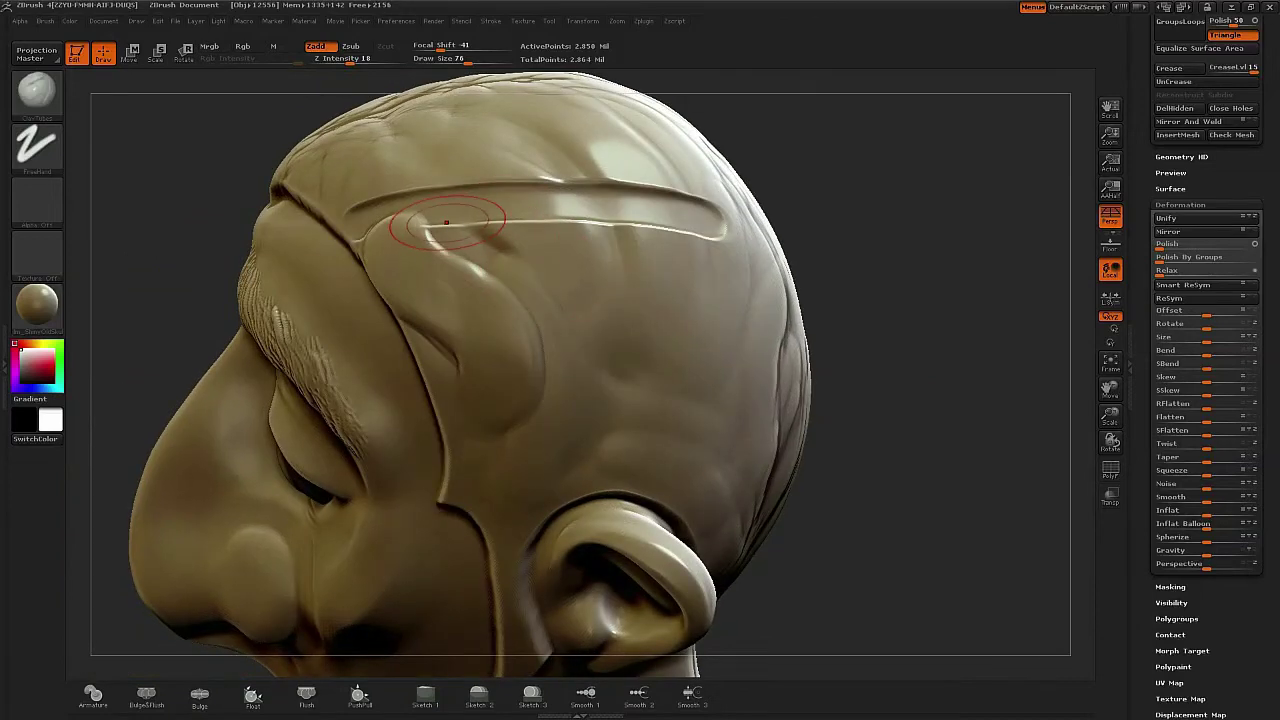
pyautogui.moveTo(446, 222)
pyautogui.mouseDown()
pyautogui.moveTo(530, 226)
pyautogui.moveTo(608, 378)
pyautogui.mouseUp()
pyautogui.moveTo(556, 222)
pyautogui.mouseDown()
pyautogui.moveTo(632, 405)
pyautogui.moveTo(622, 420)
pyautogui.mouseUp()
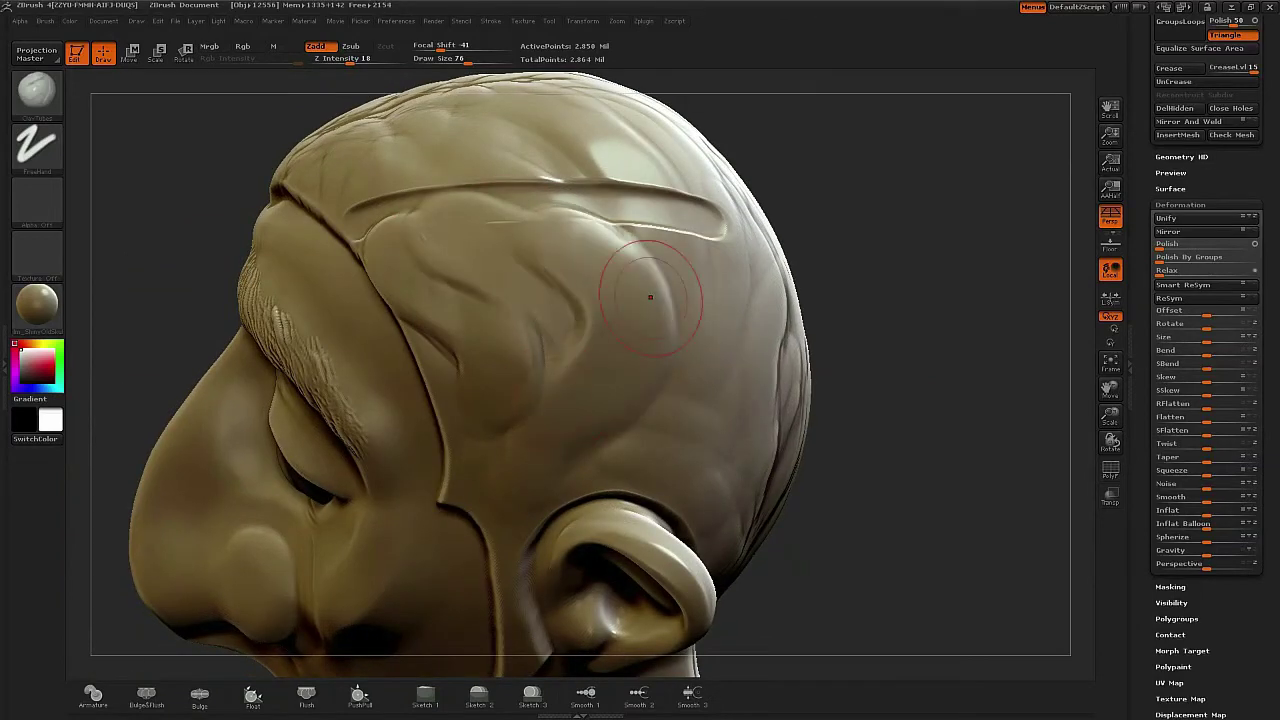
pyautogui.moveTo(596, 227); pyautogui.dragTo(562, 342)
pyautogui.moveTo(680, 236); pyautogui.dragTo(730, 335)
pyautogui.moveTo(900, 432); pyautogui.dragTo(785, 410)
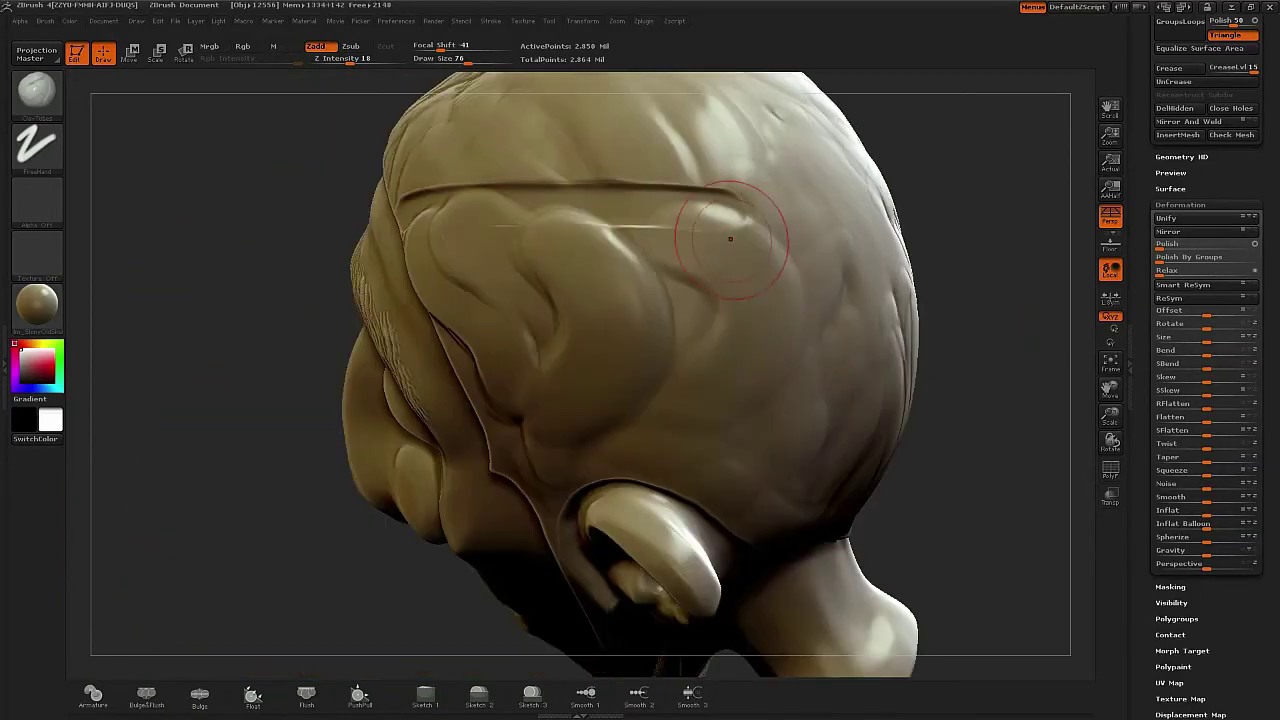
# - Build curved locks from the rear end of the parting down behind the ear
pyautogui.moveTo(730, 239)
pyautogui.mouseDown()
pyautogui.moveTo(815, 448)
pyautogui.moveTo(796, 445)
pyautogui.mouseUp()
pyautogui.moveTo(666, 251); pyautogui.dragTo(747, 427)
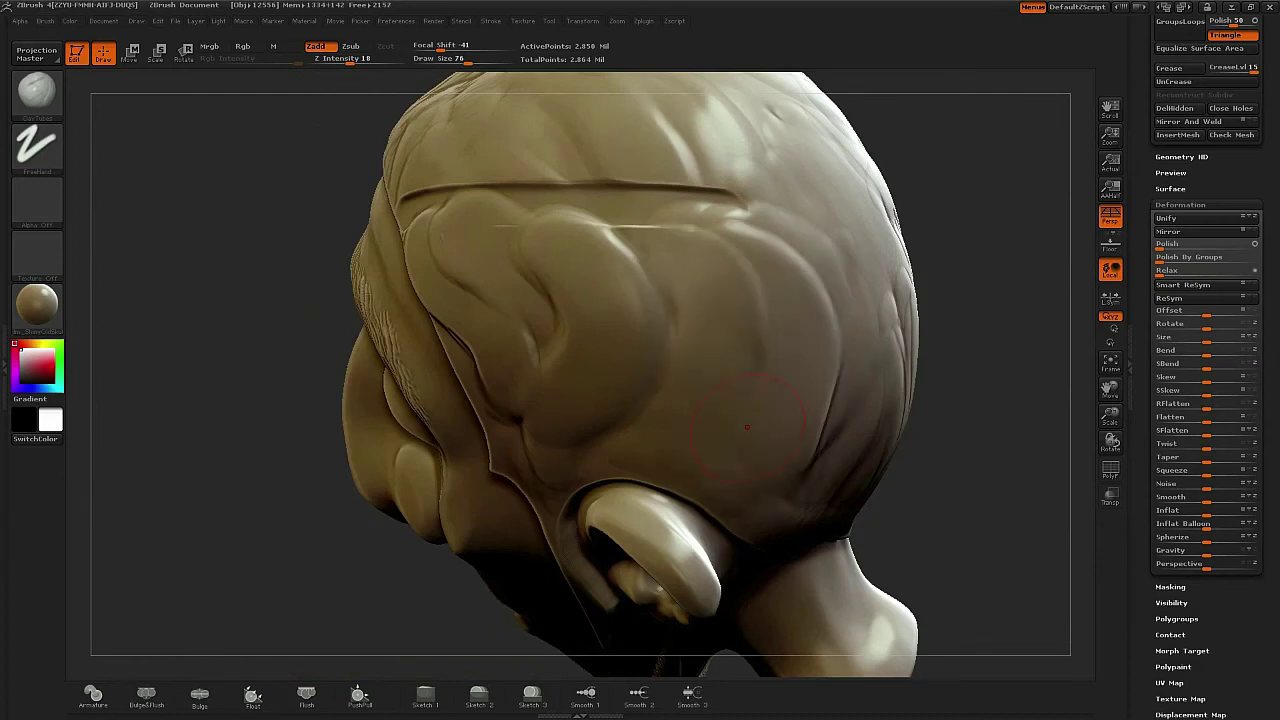
pyautogui.moveTo(668, 228); pyautogui.dragTo(780, 310)
pyautogui.moveTo(724, 256)
pyautogui.mouseDown()
pyautogui.moveTo(668, 362)
pyautogui.moveTo(745, 410)
pyautogui.moveTo(796, 465)
pyautogui.mouseUp()
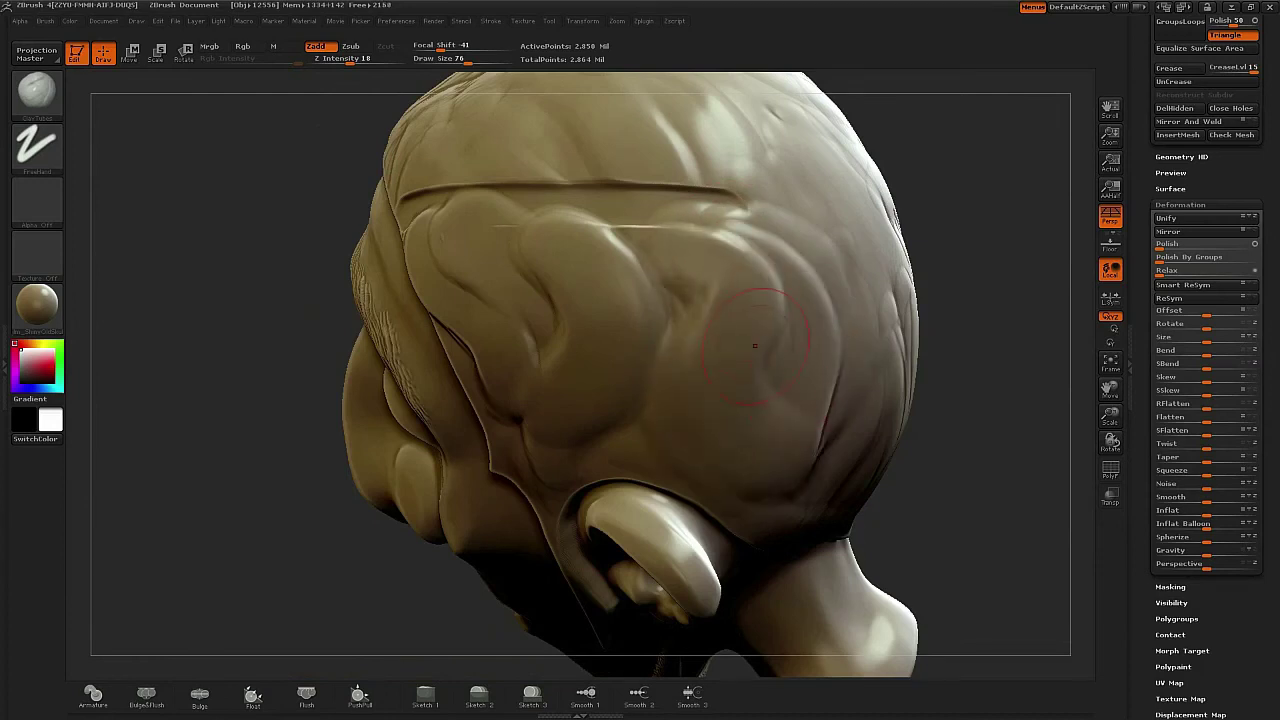
pyautogui.moveTo(665, 232)
pyautogui.mouseDown()
pyautogui.moveTo(652, 224)
pyautogui.moveTo(782, 393)
pyautogui.mouseUp()
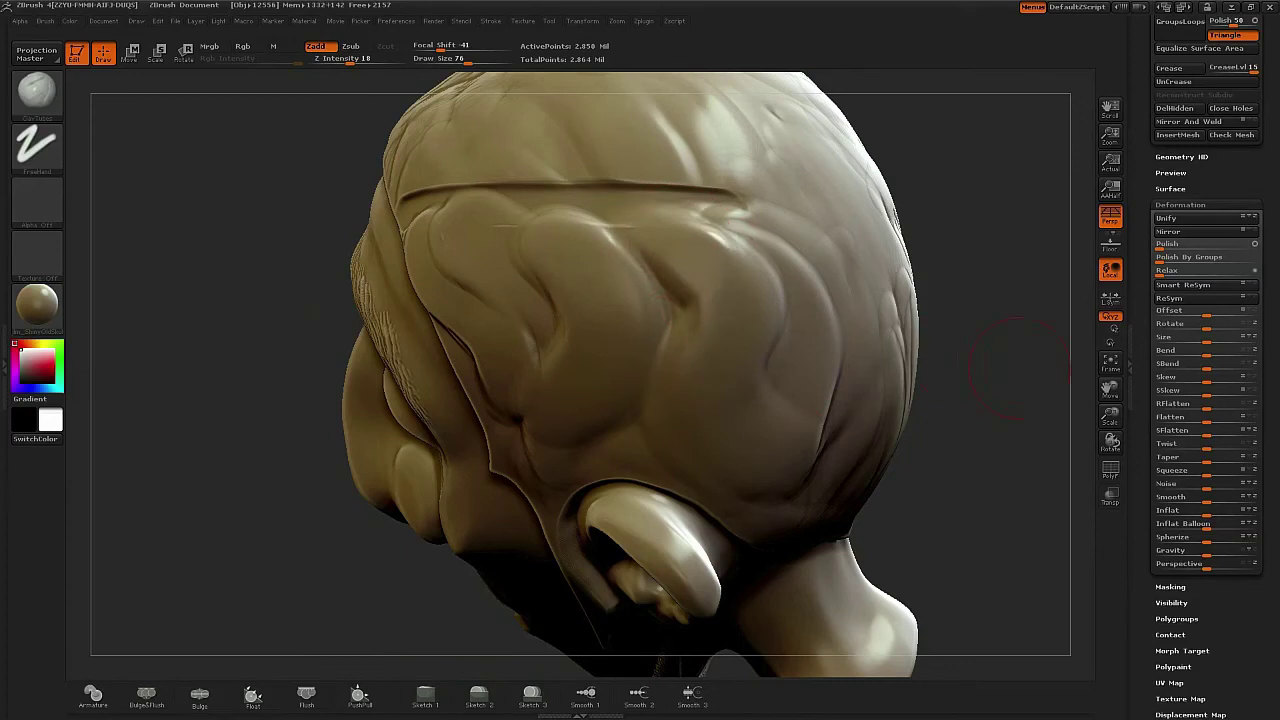
# - Continue the thick hair locks from the end of the parting across the back of the head
pyautogui.moveTo(1019, 368)
pyautogui.mouseDown()
pyautogui.moveTo(860, 375)
pyautogui.moveTo(850, 250)
pyautogui.moveTo(745, 285)
pyautogui.mouseUp()
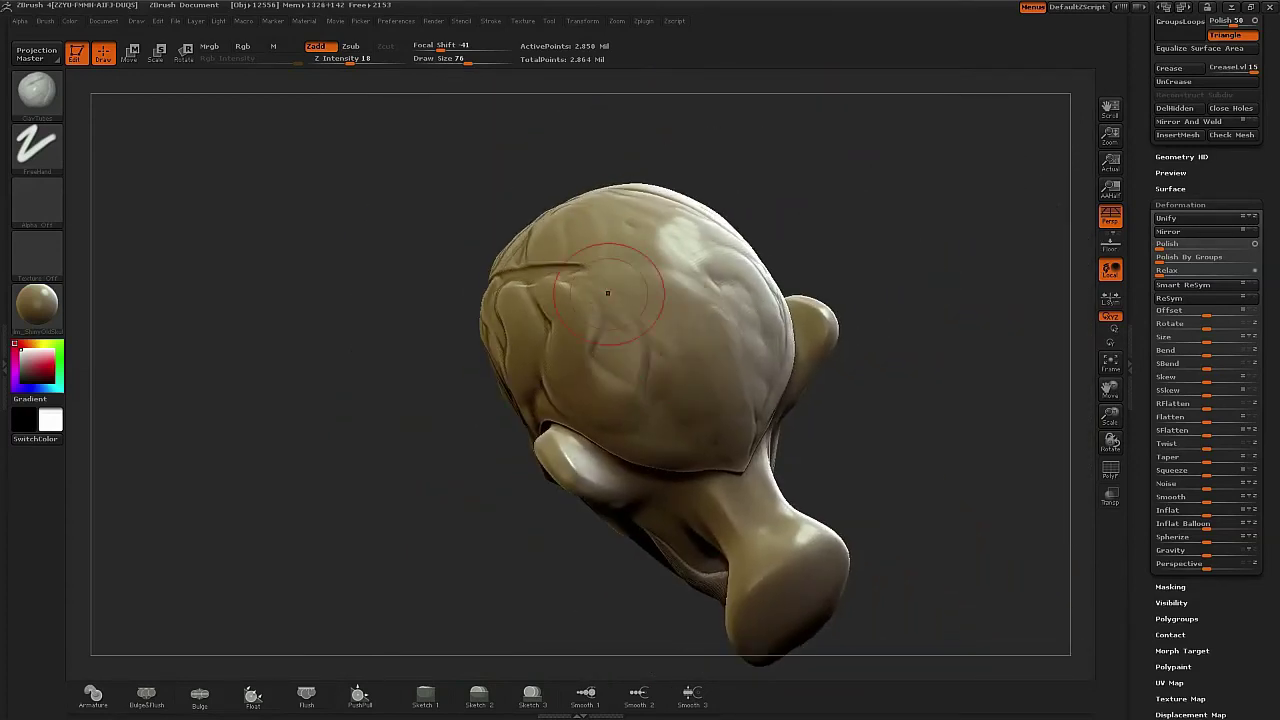
pyautogui.moveTo(614, 292)
pyautogui.mouseDown()
pyautogui.moveTo(672, 322)
pyautogui.moveTo(686, 370)
pyautogui.mouseUp()
pyautogui.keyDown('alt'); pyautogui.moveTo(893, 370); pyautogui.dragTo(885, 425); pyautogui.keyUp('alt')
pyautogui.moveTo(664, 312)
pyautogui.mouseDown()
pyautogui.moveTo(691, 373)
pyautogui.moveTo(680, 300)
pyautogui.moveTo(725, 435)
pyautogui.mouseUp()
pyautogui.moveTo(1000, 300); pyautogui.dragTo(975, 350)
pyautogui.moveTo(800, 290)
pyautogui.mouseDown()
pyautogui.moveTo(840, 408)
pyautogui.moveTo(768, 398)
pyautogui.mouseUp()
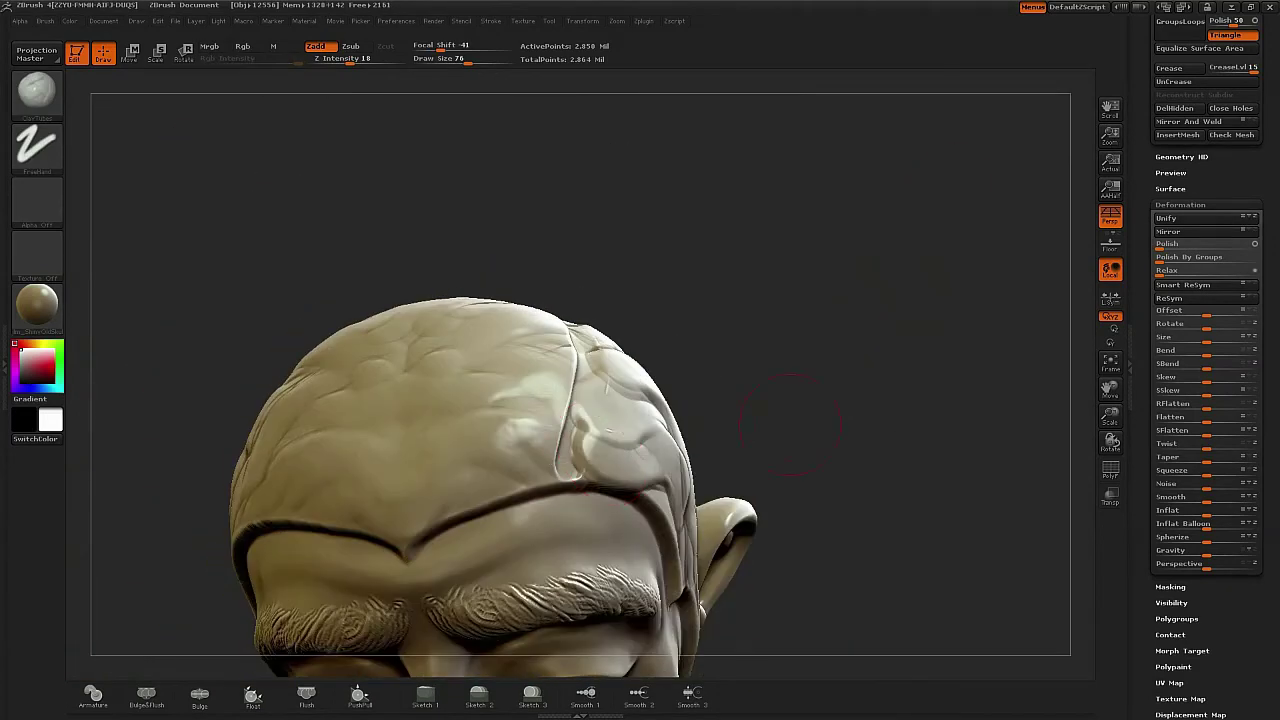
# - Sculpt thick locks sweeping from the parting across the top of the scalp above the forehead hairline
pyautogui.moveTo(550, 458); pyautogui.dragTo(543, 451)
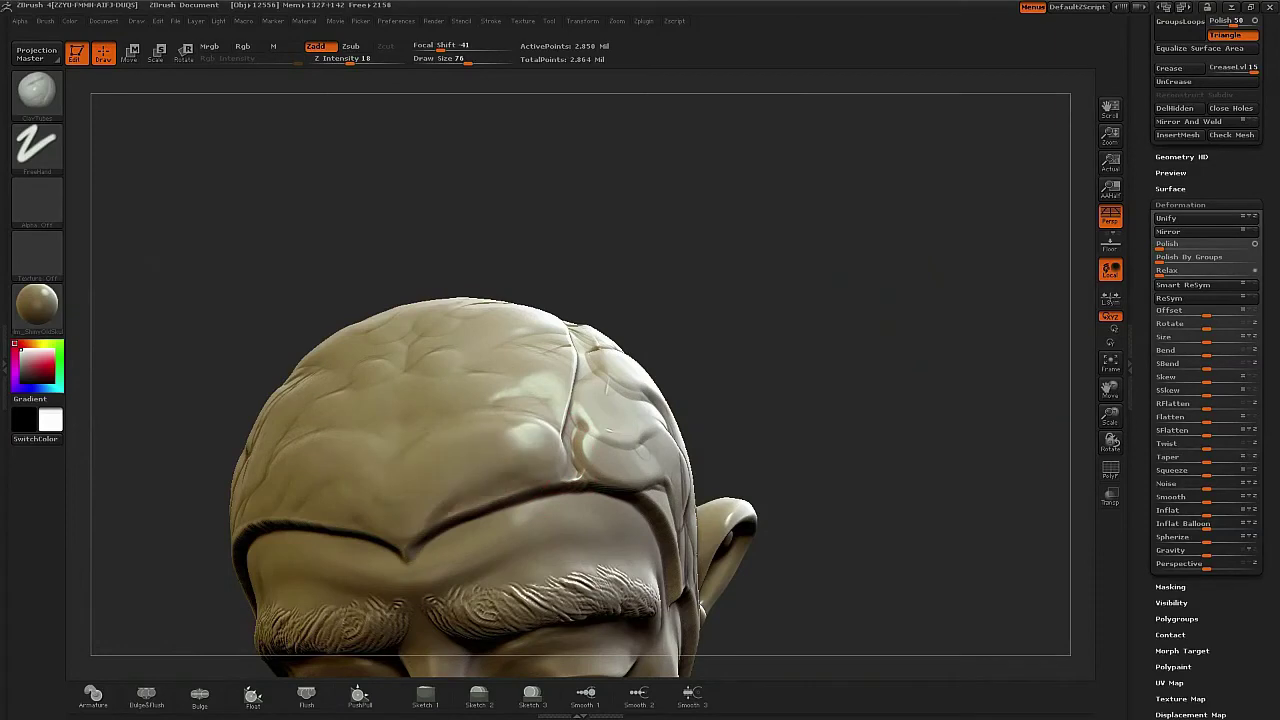
pyautogui.moveTo(745, 320); pyautogui.dragTo(755, 385)
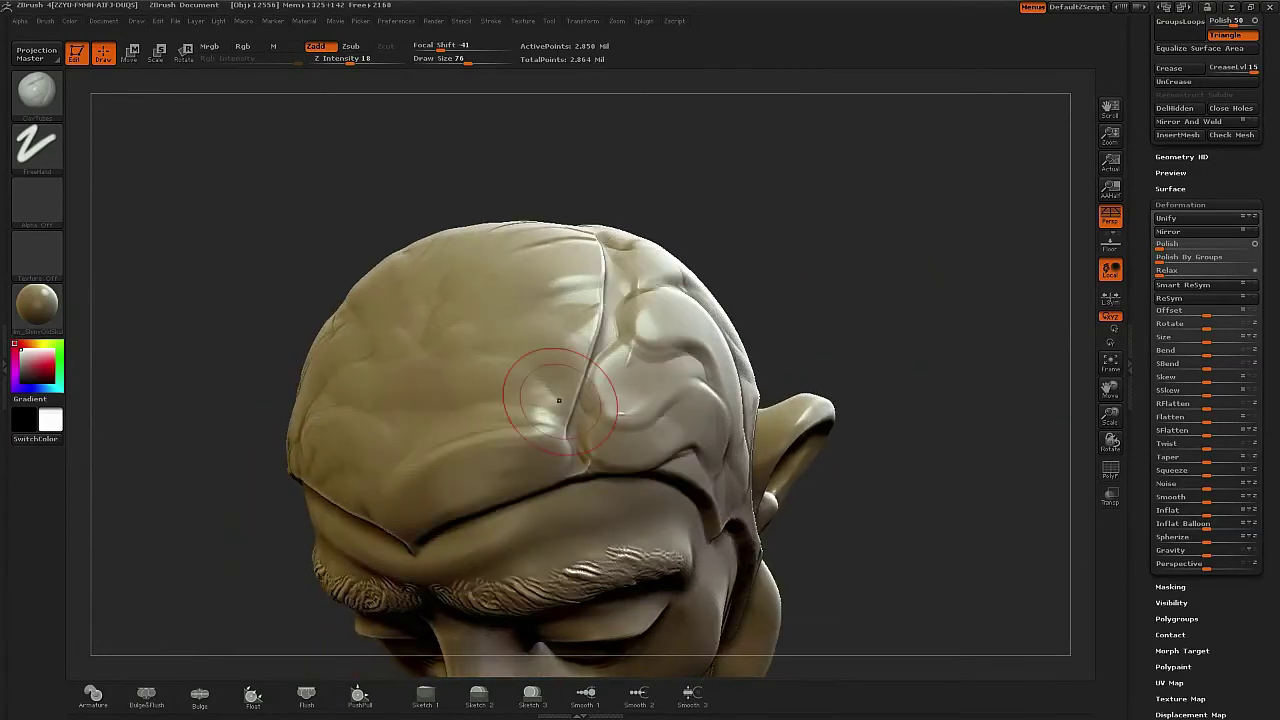
pyautogui.moveTo(618, 306)
pyautogui.mouseDown()
pyautogui.moveTo(540, 275)
pyautogui.moveTo(592, 300)
pyautogui.moveTo(385, 360)
pyautogui.mouseUp()
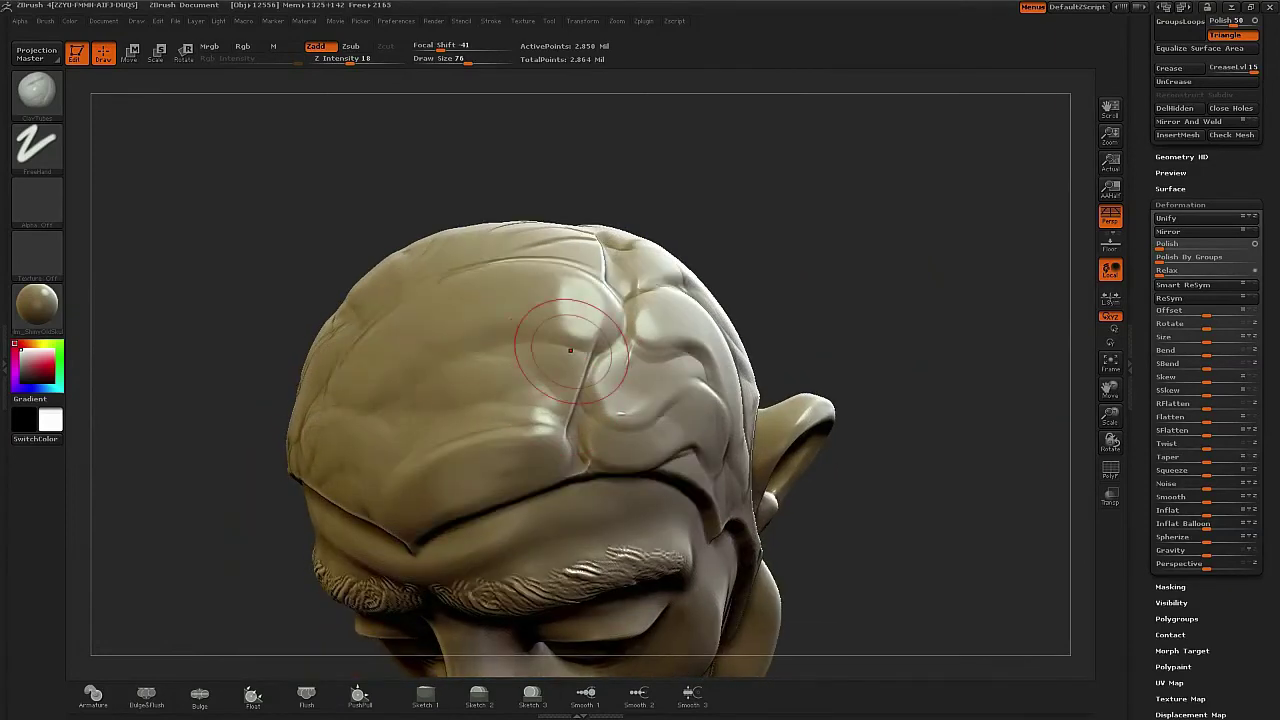
pyautogui.moveTo(573, 350)
pyautogui.mouseDown()
pyautogui.moveTo(356, 410)
pyautogui.moveTo(430, 370)
pyautogui.mouseUp()
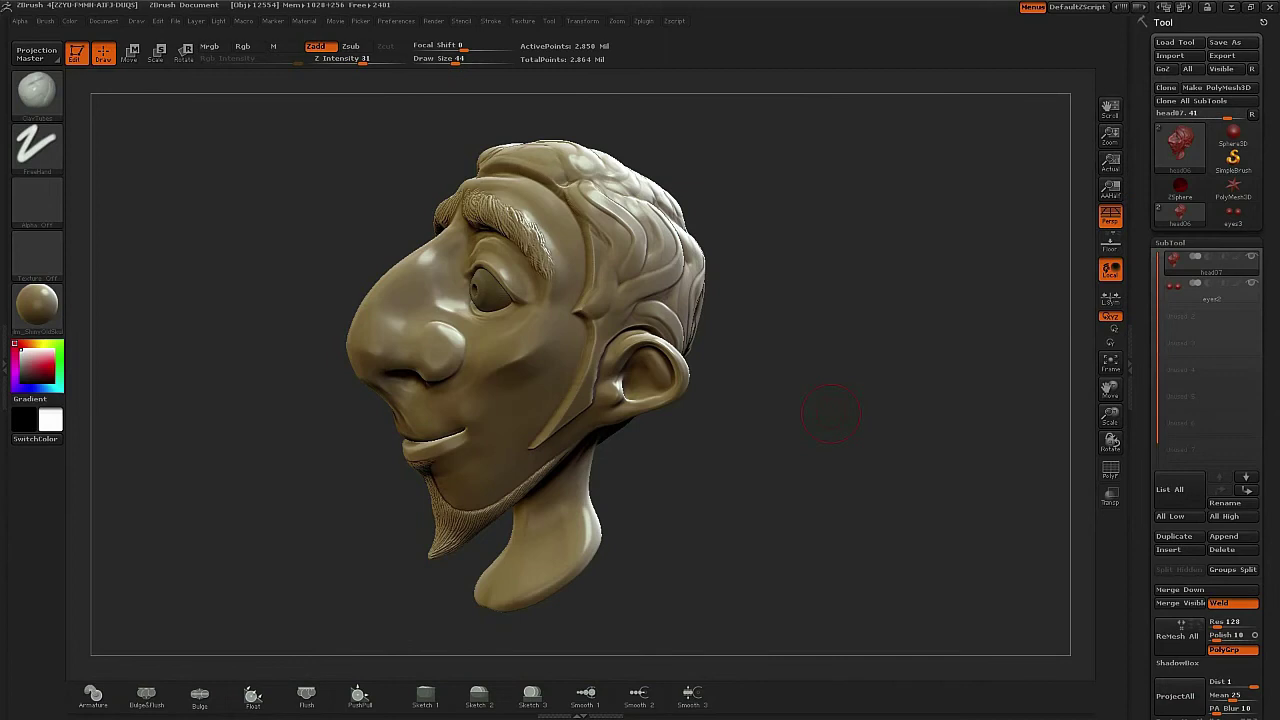
# - Switch to the sculpting brush with the Dots stroke, a Z Intensity of 12 and a Focal Shift of -13 for the side locks
pyautogui.moveTo(831, 414)
pyautogui.mouseDown()
pyautogui.moveTo(890, 418)
pyautogui.moveTo(820, 417)
pyautogui.mouseUp()
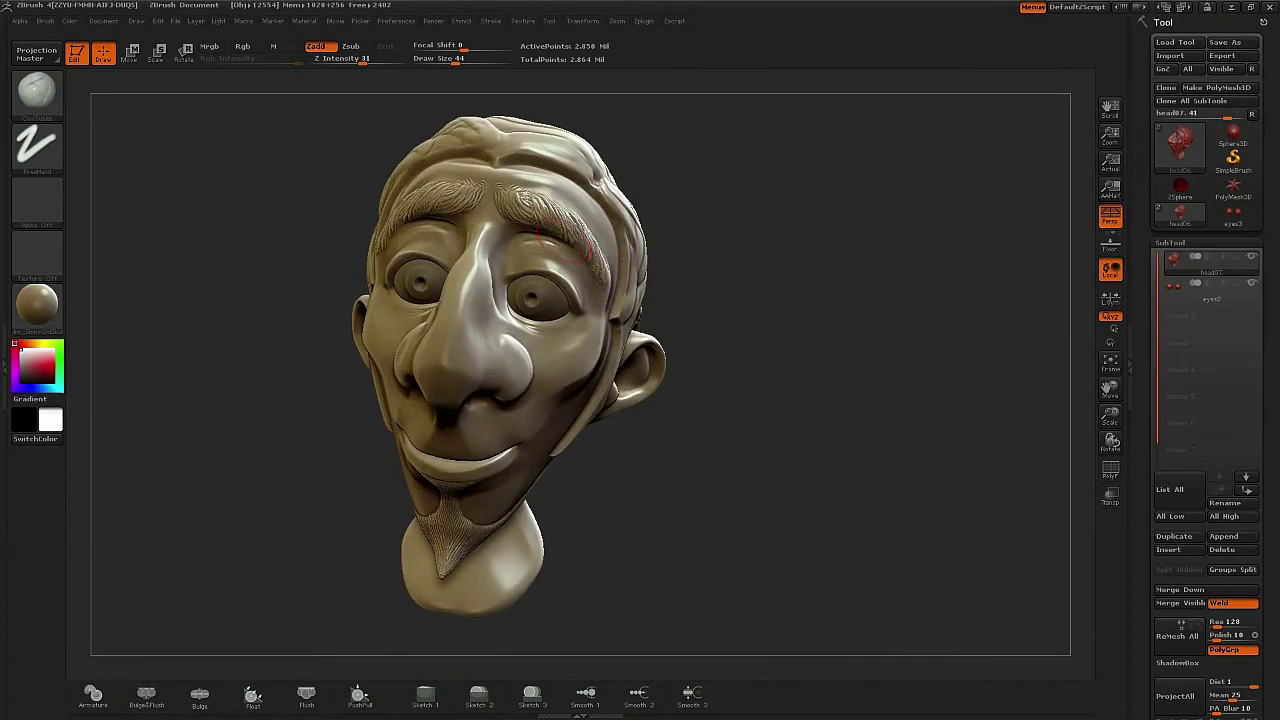
pyautogui.moveTo(777, 282)
pyautogui.keyDown('alt'); pyautogui.mouseDown()
pyautogui.moveTo(785, 330)
pyautogui.moveTo(725, 345)
pyautogui.moveTo(712, 385)
pyautogui.mouseUp(); pyautogui.keyUp('alt')
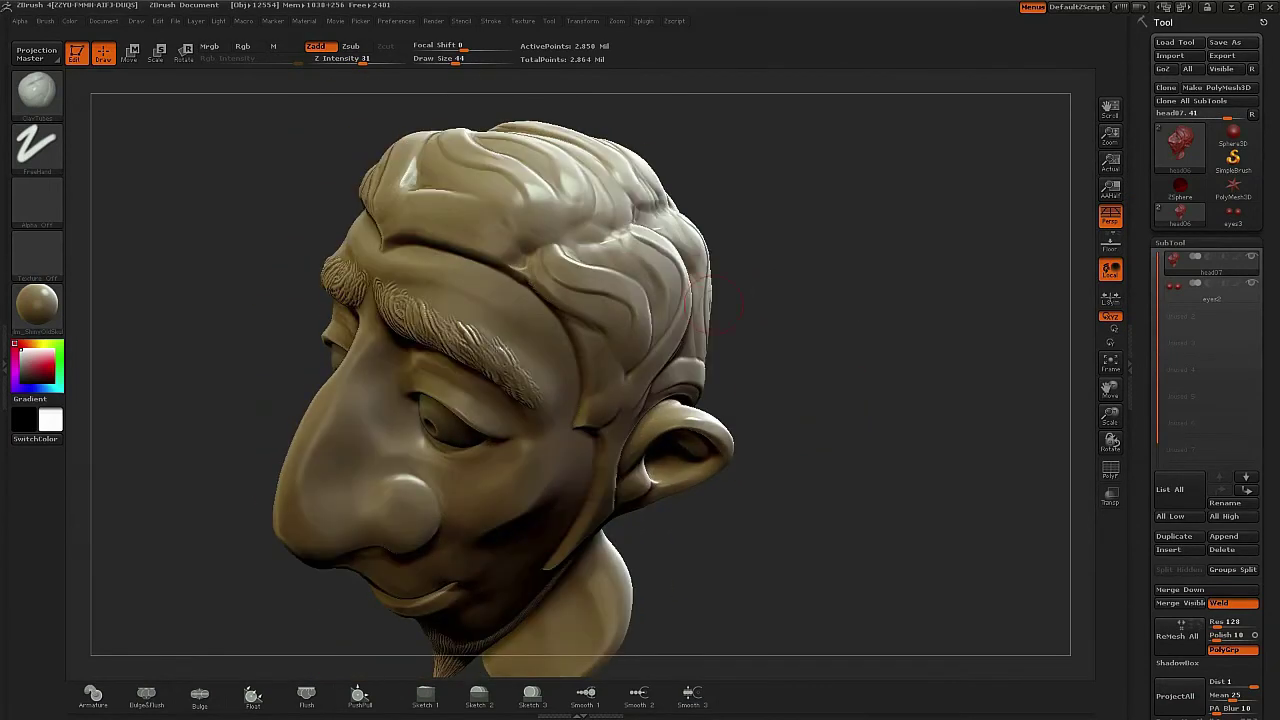
pyautogui.click(37, 93)
pyautogui.click(481, 378)
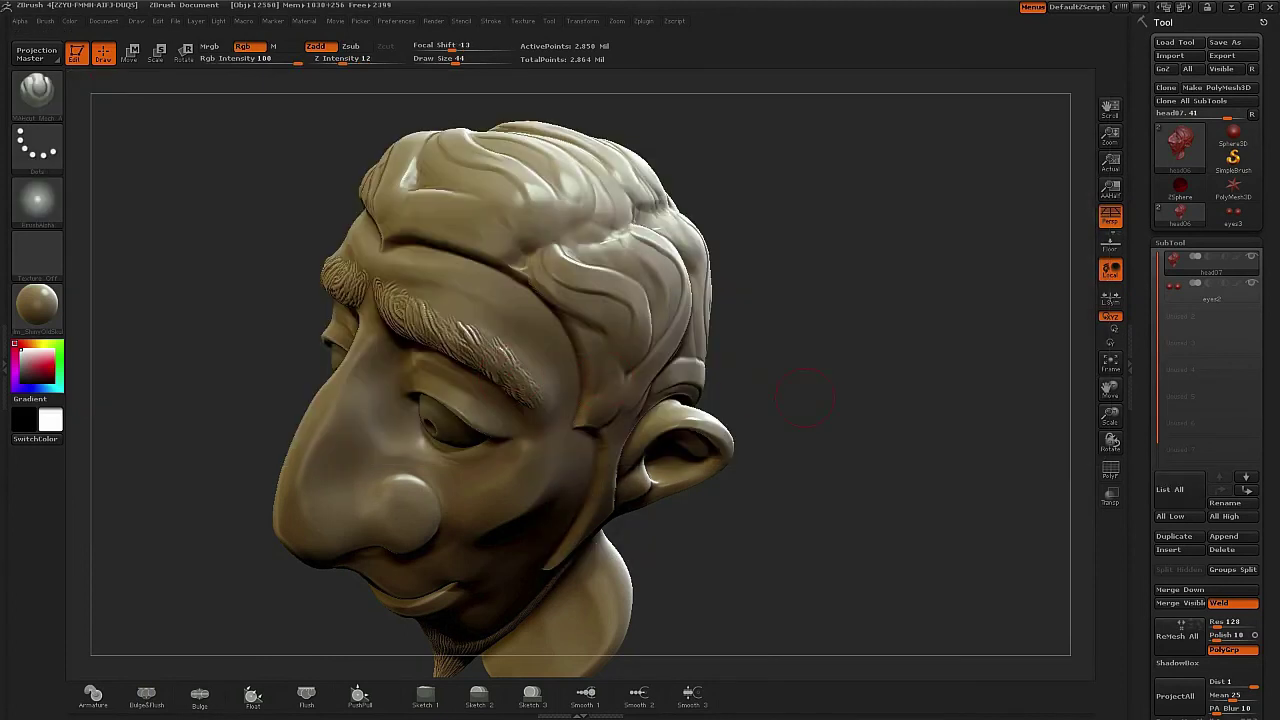
pyautogui.moveTo(802, 400)
pyautogui.keyDown('alt'); pyautogui.mouseDown()
pyautogui.moveTo(939, 330)
pyautogui.moveTo(520, 275)
pyautogui.mouseUp(); pyautogui.keyUp('alt')
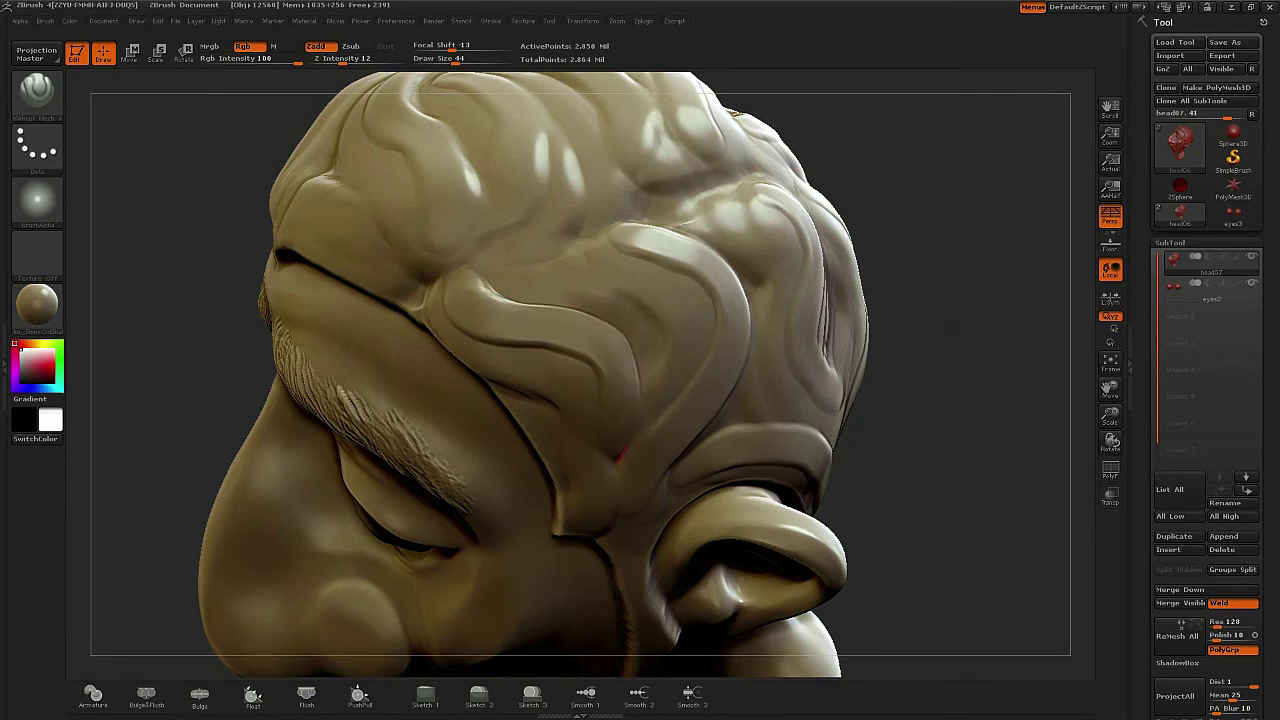
pyautogui.moveTo(1015, 420); pyautogui.dragTo(681, 387)
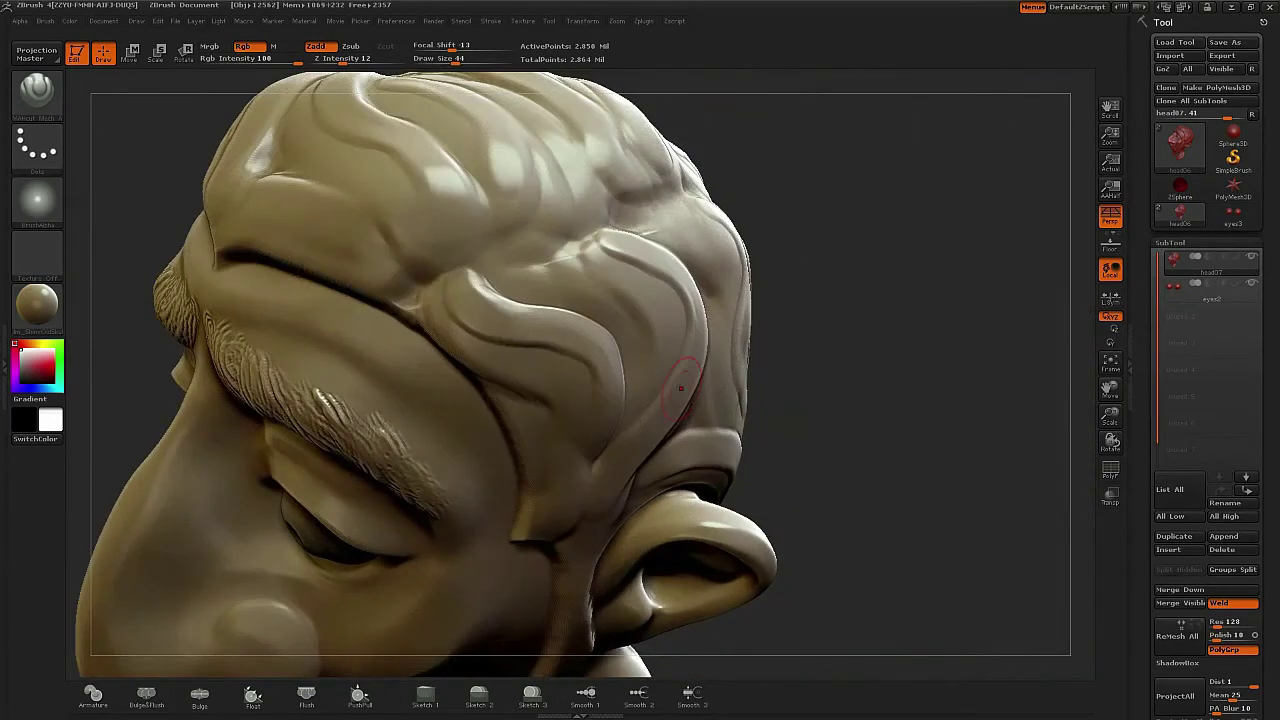
pyautogui.moveTo(840, 400)
pyautogui.mouseDown()
pyautogui.moveTo(930, 400)
pyautogui.moveTo(775, 392)
pyautogui.mouseUp()
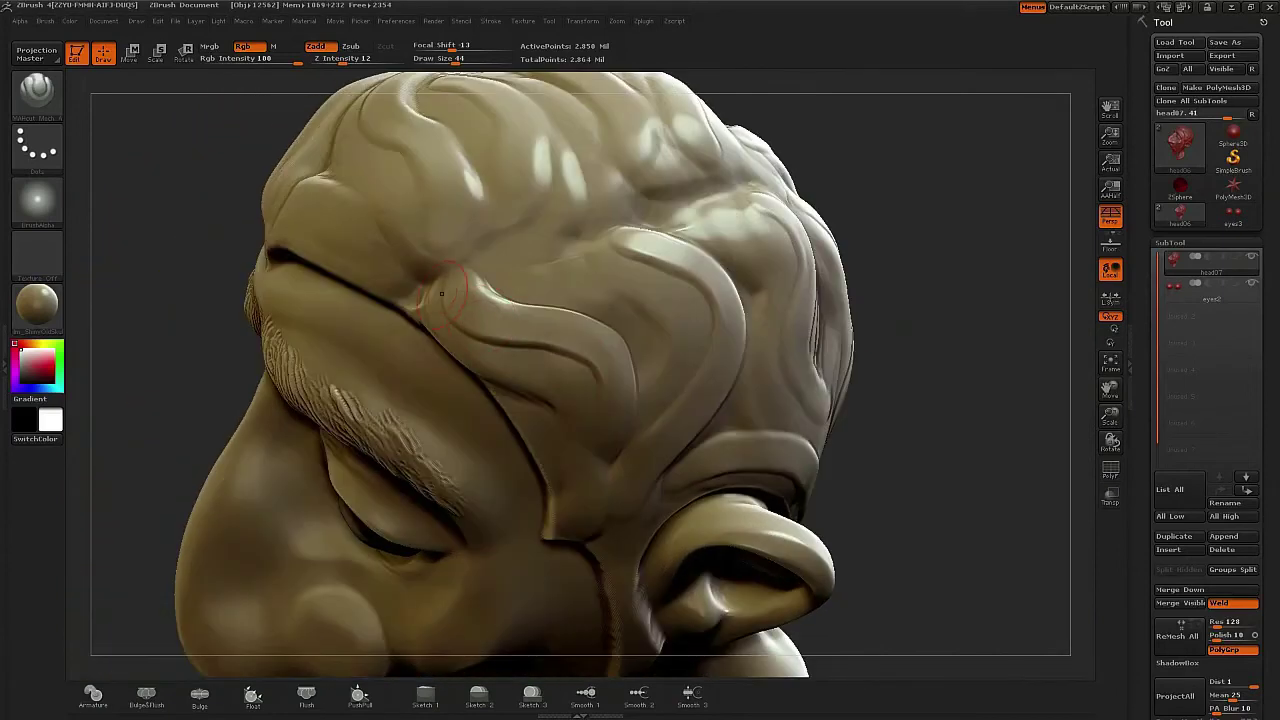
pyautogui.moveTo(455, 322); pyautogui.dragTo(597, 372)
pyautogui.moveTo(972, 420)
pyautogui.mouseDown()
pyautogui.moveTo(980, 385)
pyautogui.moveTo(972, 420)
pyautogui.mouseUp()
pyautogui.hotkey('ctrl', 'z')
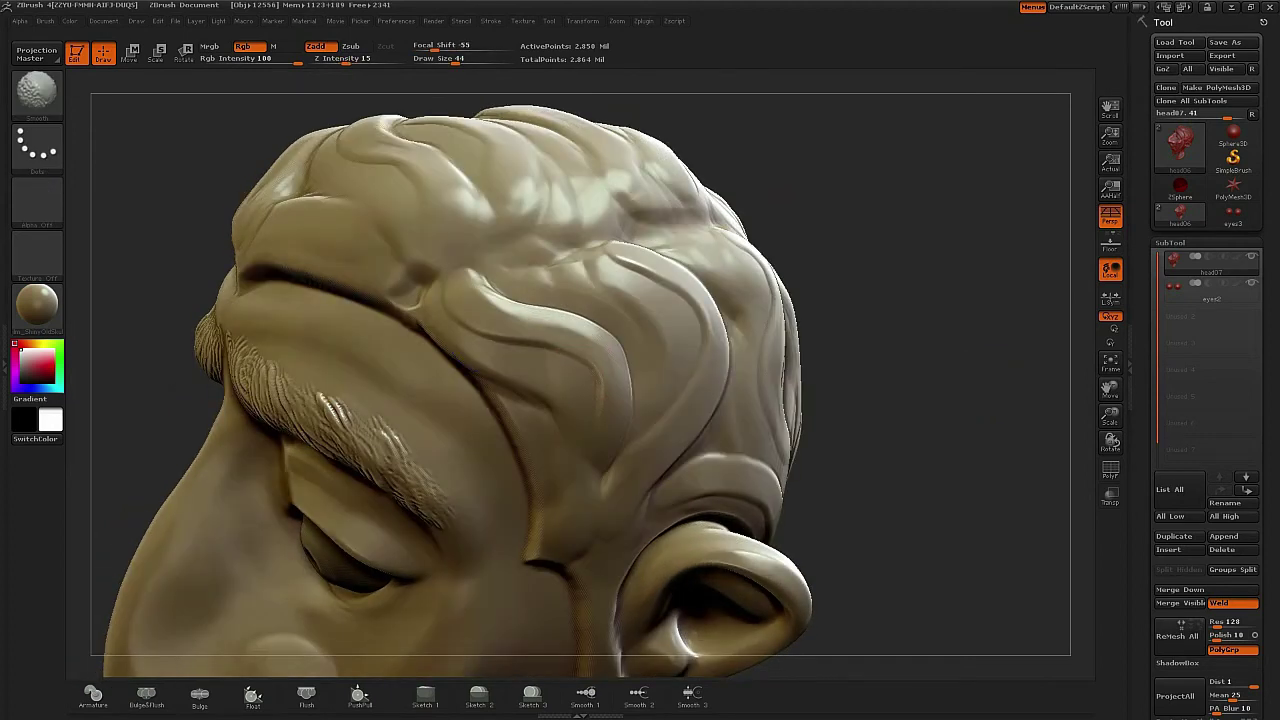
# - Sculpt the front side lock as a raised, crisp-edged band from the parting down past the temple to the sideburn
pyautogui.moveTo(451, 287)
pyautogui.mouseDown()
pyautogui.moveTo(505, 348)
pyautogui.moveTo(590, 366)
pyautogui.moveTo(597, 424)
pyautogui.mouseUp()
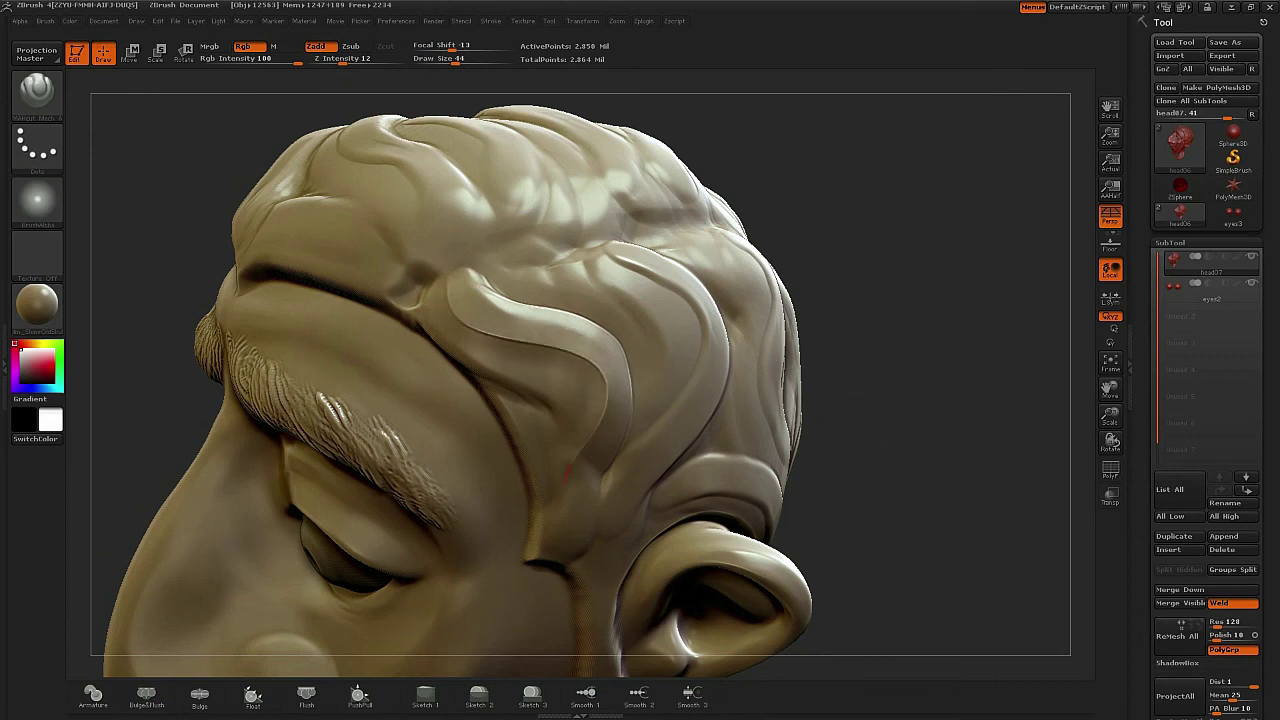
pyautogui.moveTo(938, 437); pyautogui.dragTo(811, 433)
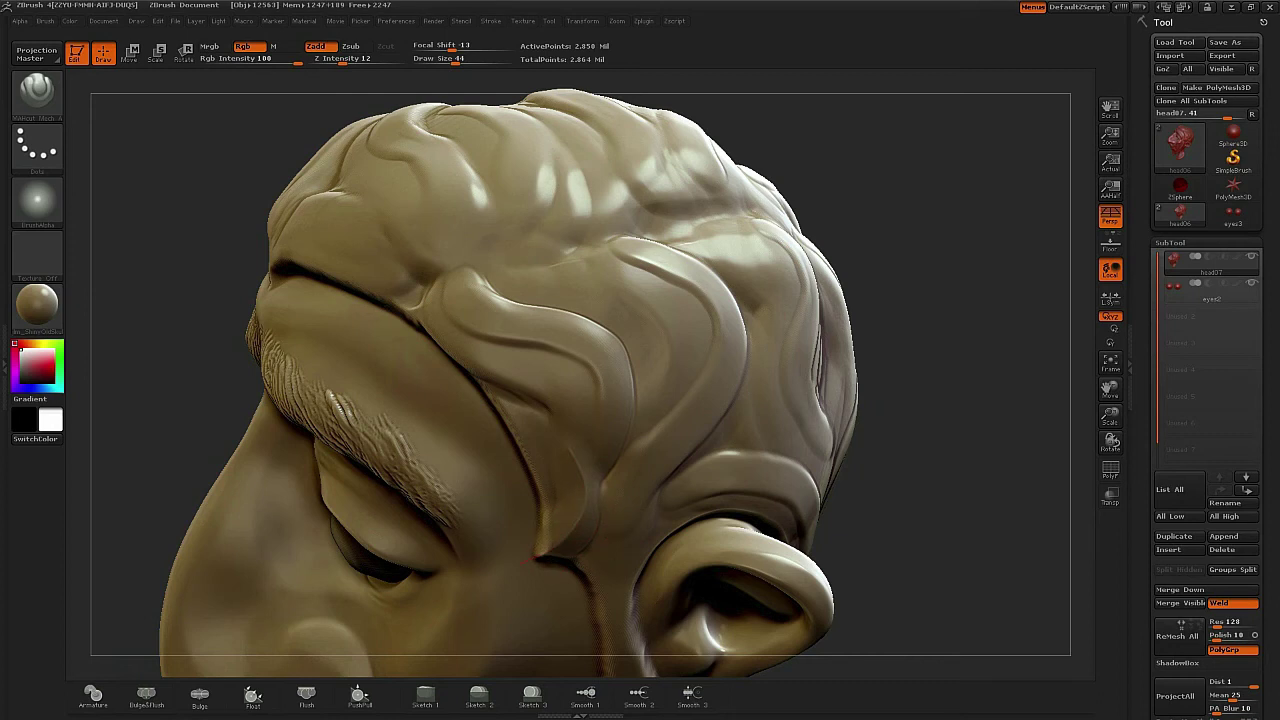
pyautogui.press('shift')
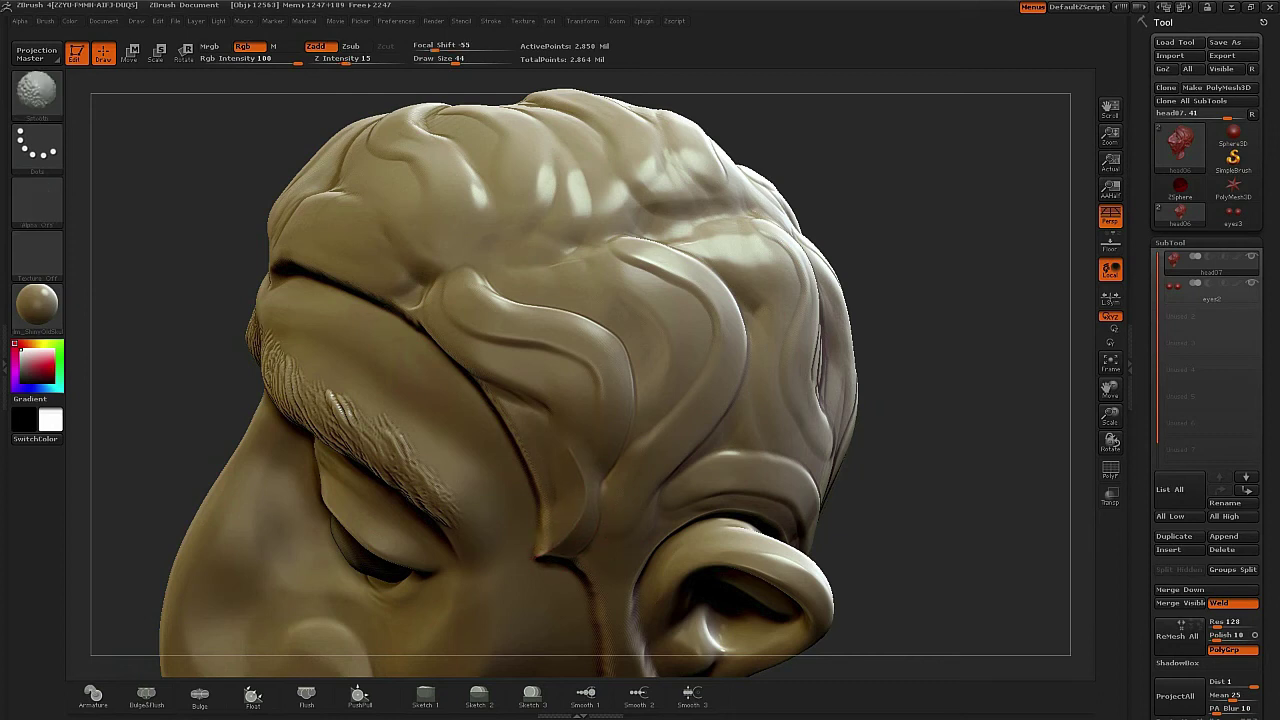
pyautogui.press('shift')
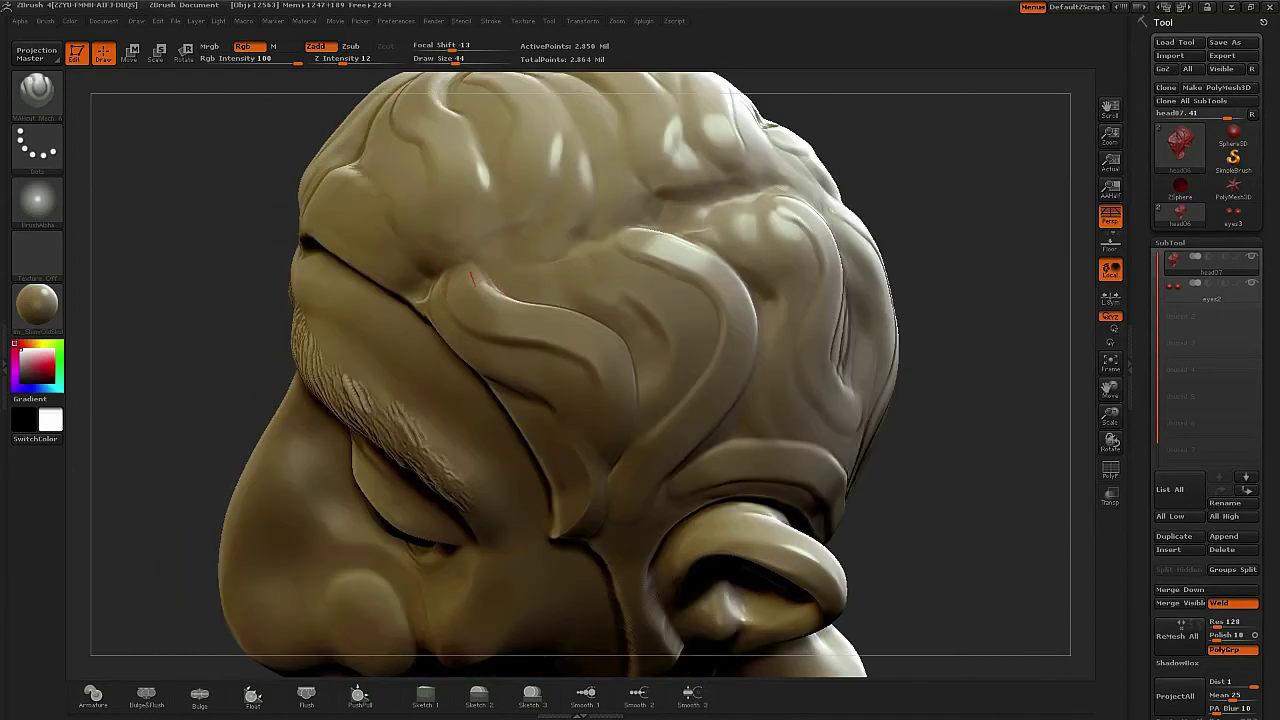
# - Sharpen the edges of the front lock and the layered strands beneath it along the temple hairline
pyautogui.moveTo(316, 172)
pyautogui.mouseDown()
pyautogui.moveTo(517, 315)
pyautogui.moveTo(465, 290)
pyautogui.moveTo(614, 352)
pyautogui.moveTo(508, 312)
pyautogui.moveTo(520, 337)
pyautogui.mouseUp()
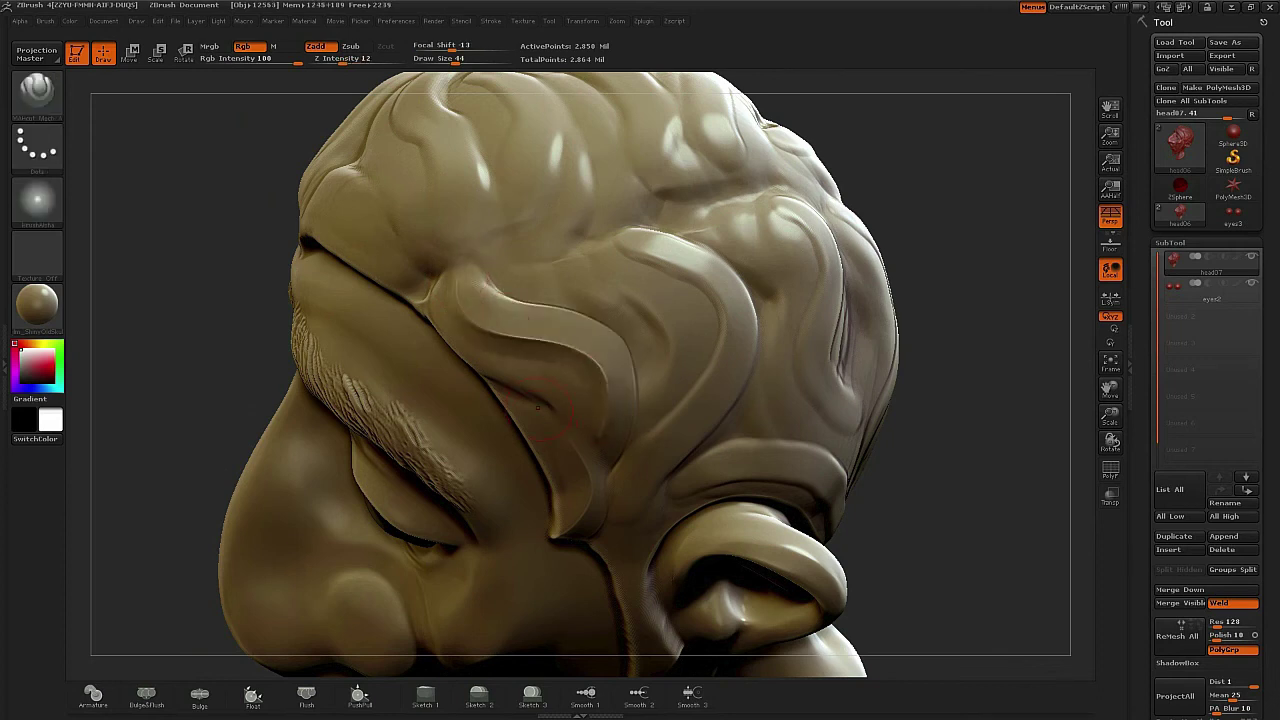
pyautogui.moveTo(538, 407); pyautogui.dragTo(842, 377, button='right')
pyautogui.moveTo(448, 326); pyautogui.dragTo(563, 406)
pyautogui.moveTo(955, 140); pyautogui.dragTo(829, 236)
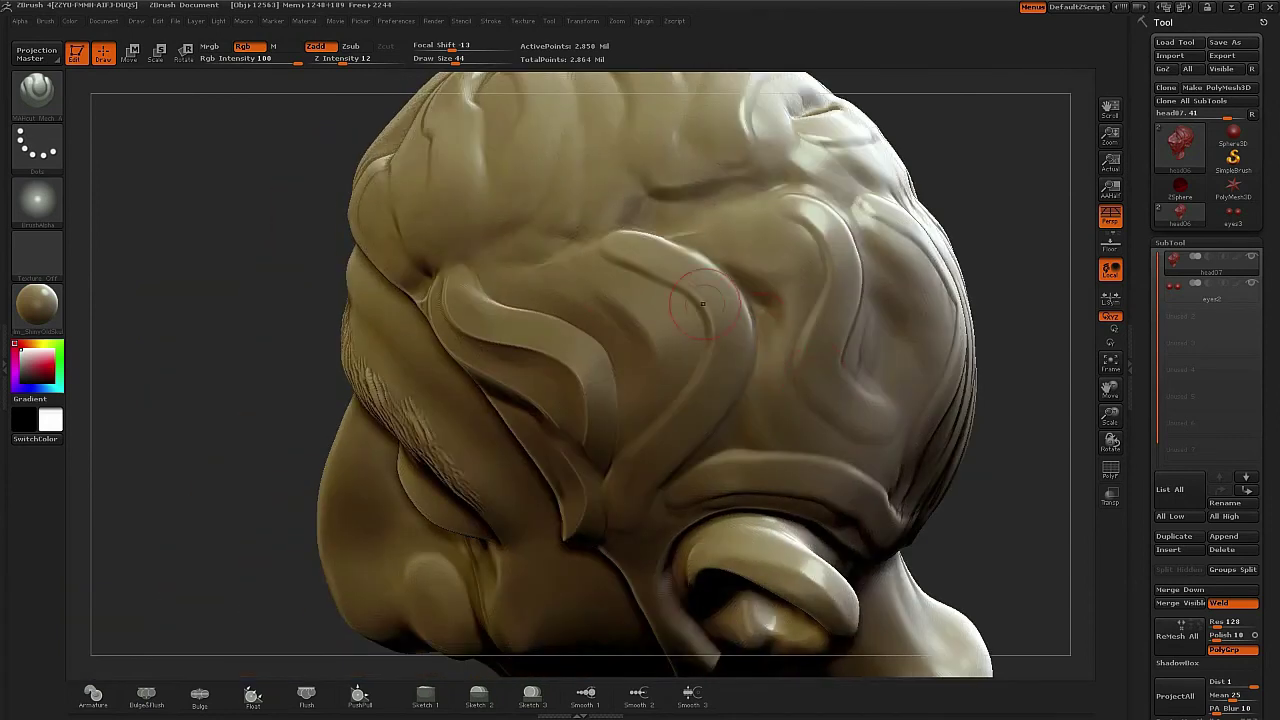
# - Add layered, crisp-edged strands between the front lock and the wide lock behind it, and smooth their surfaces
pyautogui.moveTo(567, 288); pyautogui.dragTo(637, 369)
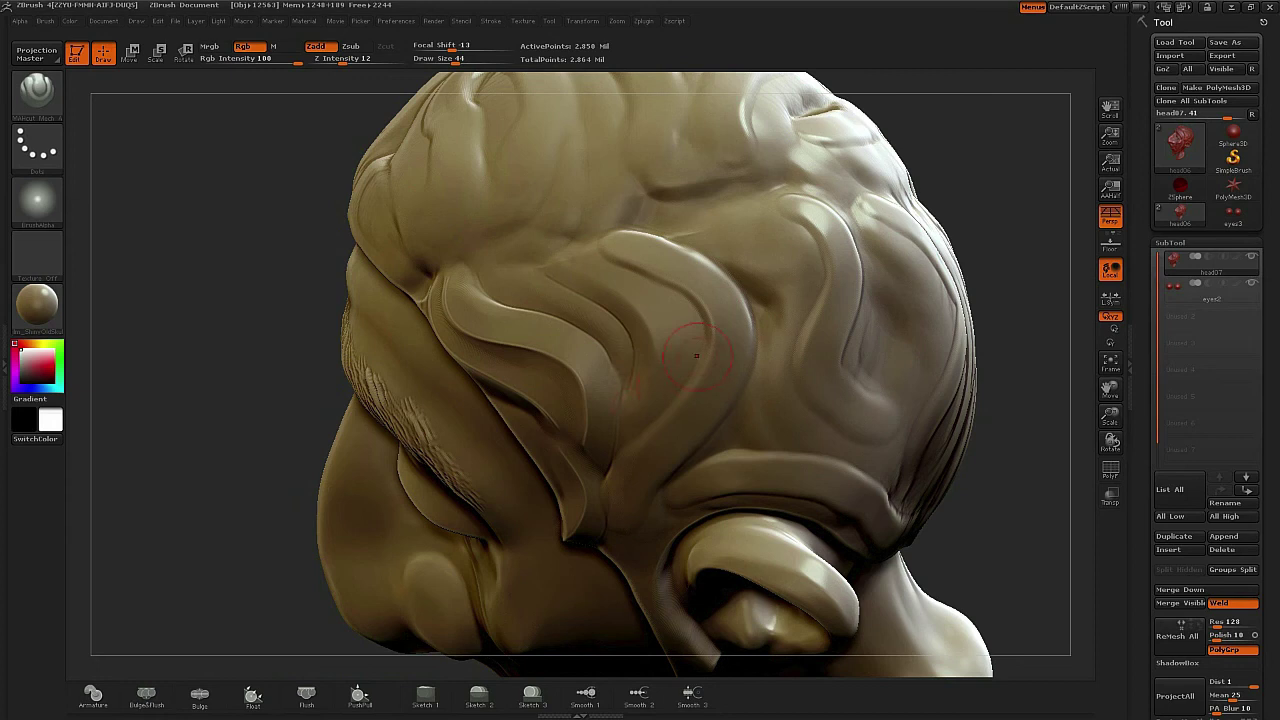
pyautogui.keyDown('shift'); pyautogui.moveTo(620, 288); pyautogui.dragTo(652, 385); pyautogui.keyUp('shift')
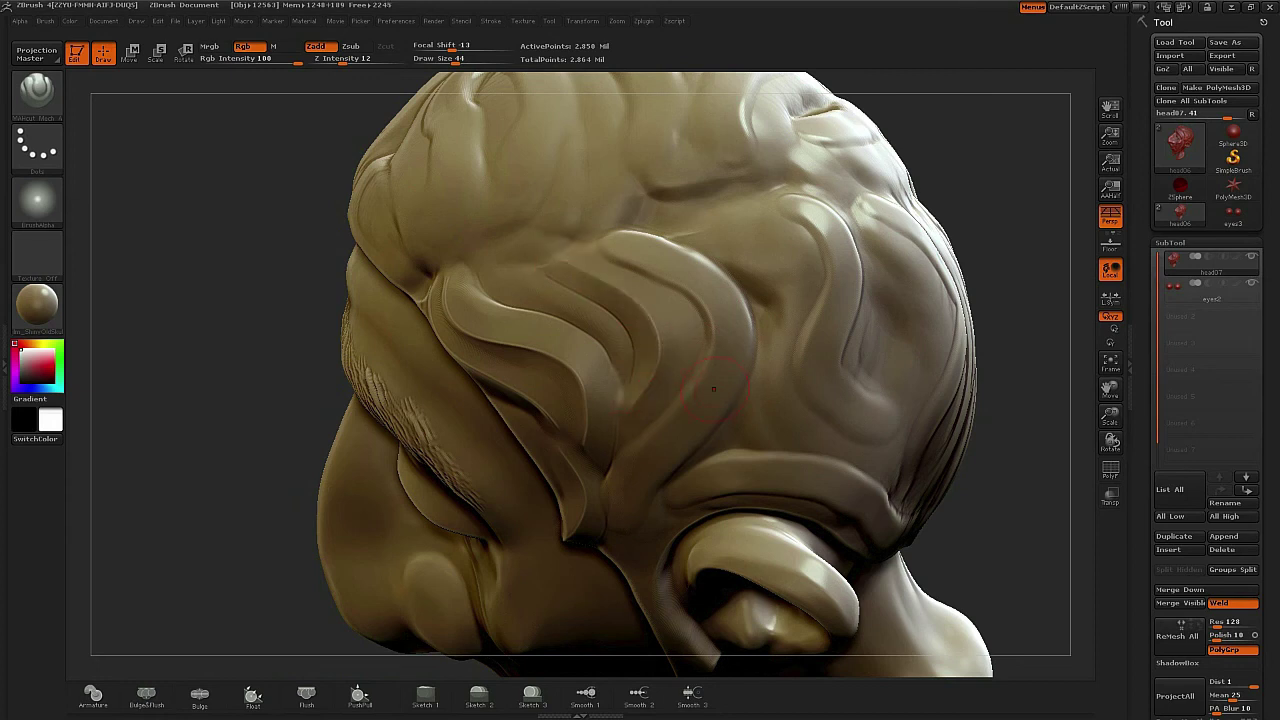
pyautogui.press('shift')
pyautogui.moveTo(588, 289); pyautogui.dragTo(613, 309)
pyautogui.press('shift')
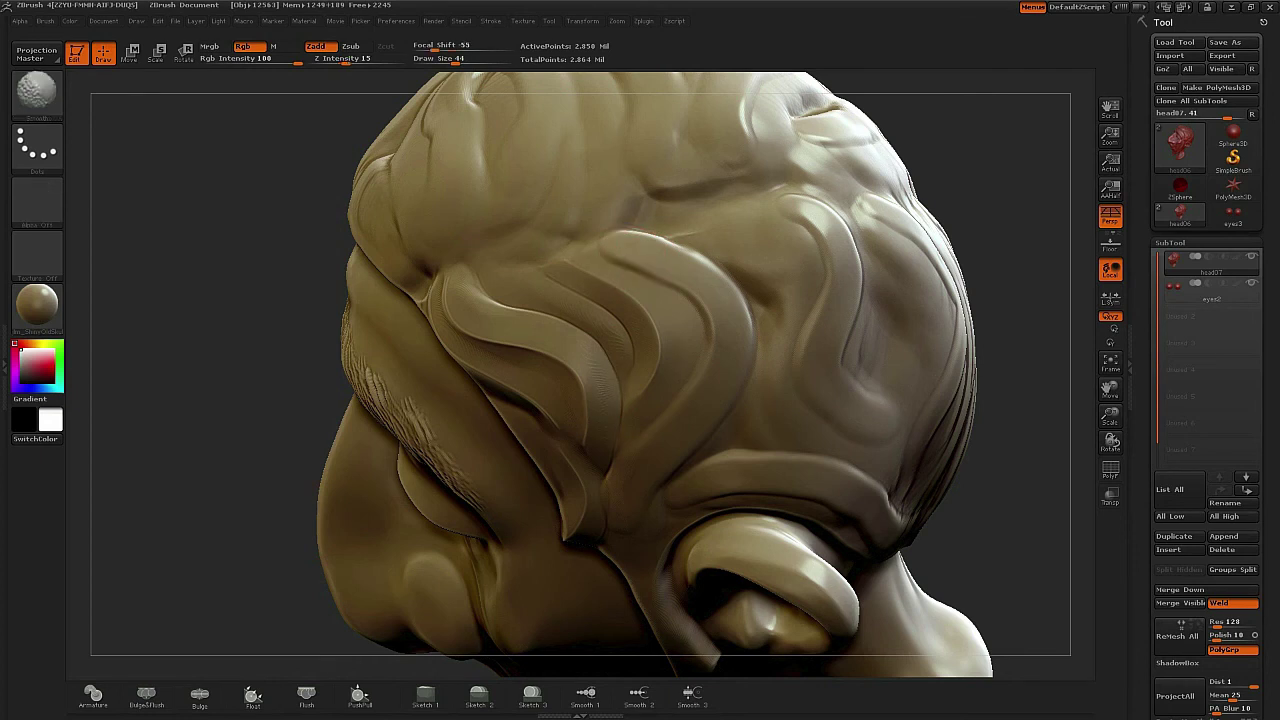
# - Smooth the wide lock above the ear at subdivision level 4, and return the head to subdivision level 6
pyautogui.keyDown('alt'); pyautogui.moveTo(1025, 380); pyautogui.dragTo(900, 380); pyautogui.keyUp('alt')
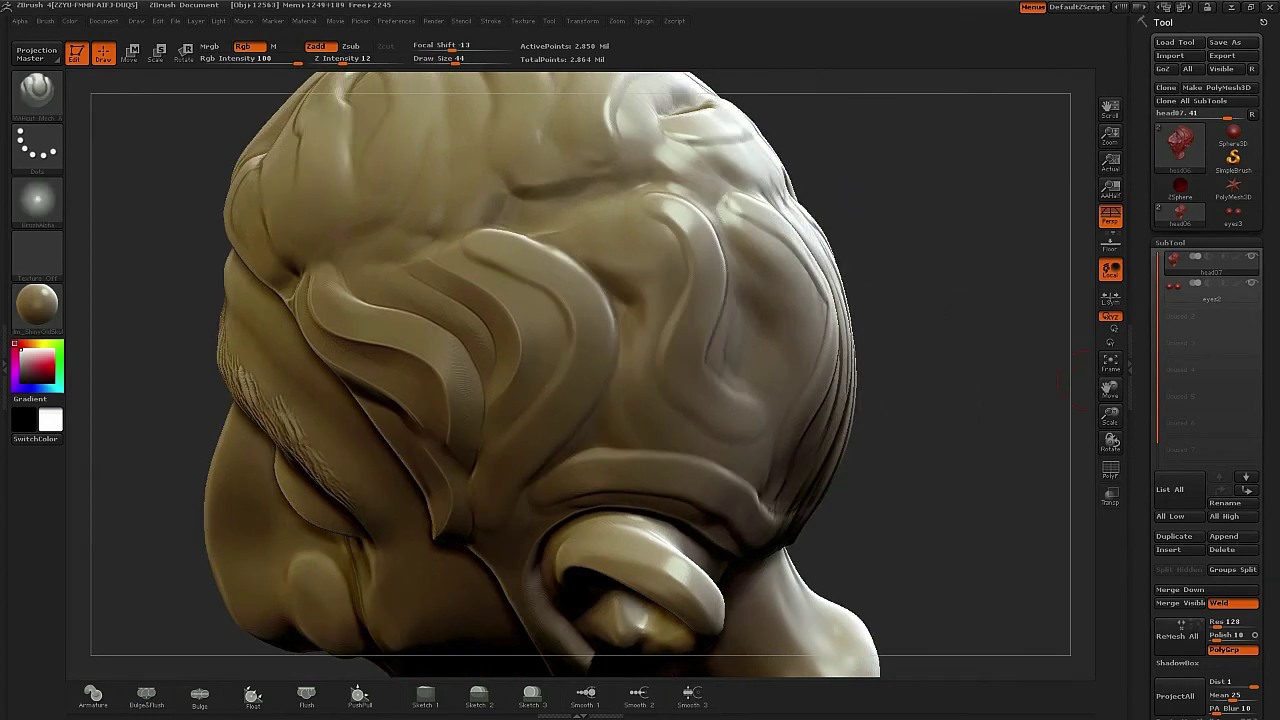
pyautogui.moveTo(1264, 620); pyautogui.dragTo(1264, 180)
pyautogui.hotkey('shift', 'd')
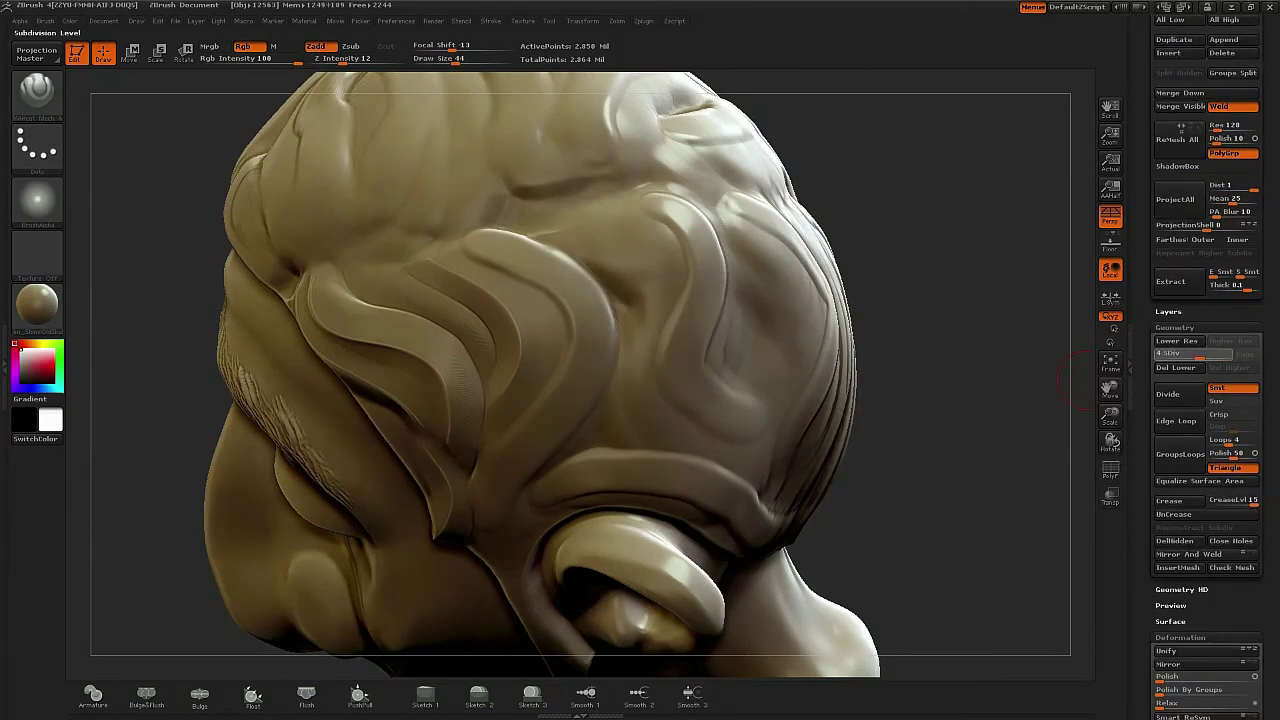
pyautogui.press('shift')
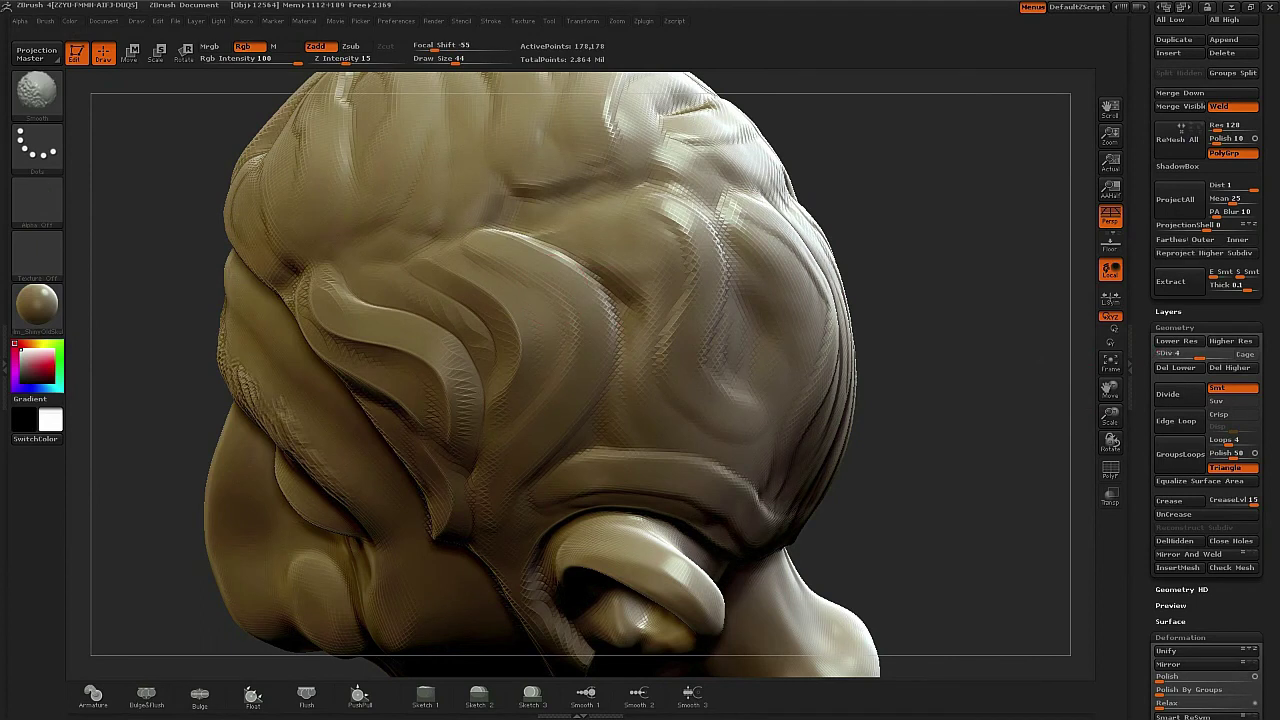
pyautogui.press('d')
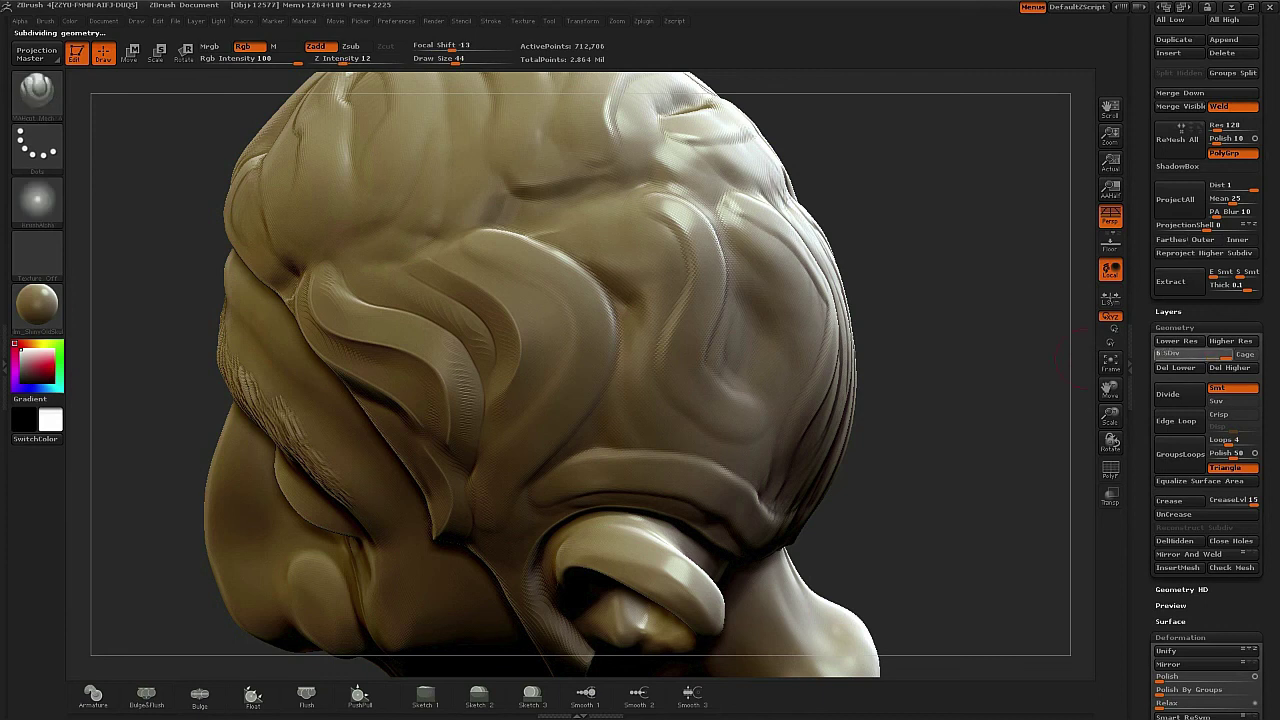
pyautogui.press('d')
# - Rebuild the wide lock above the ear as a raised, S-curved band with overlapping strands
pyautogui.keyDown('shift'); pyautogui.moveTo(606, 334); pyautogui.dragTo(590, 362); pyautogui.keyUp('shift')
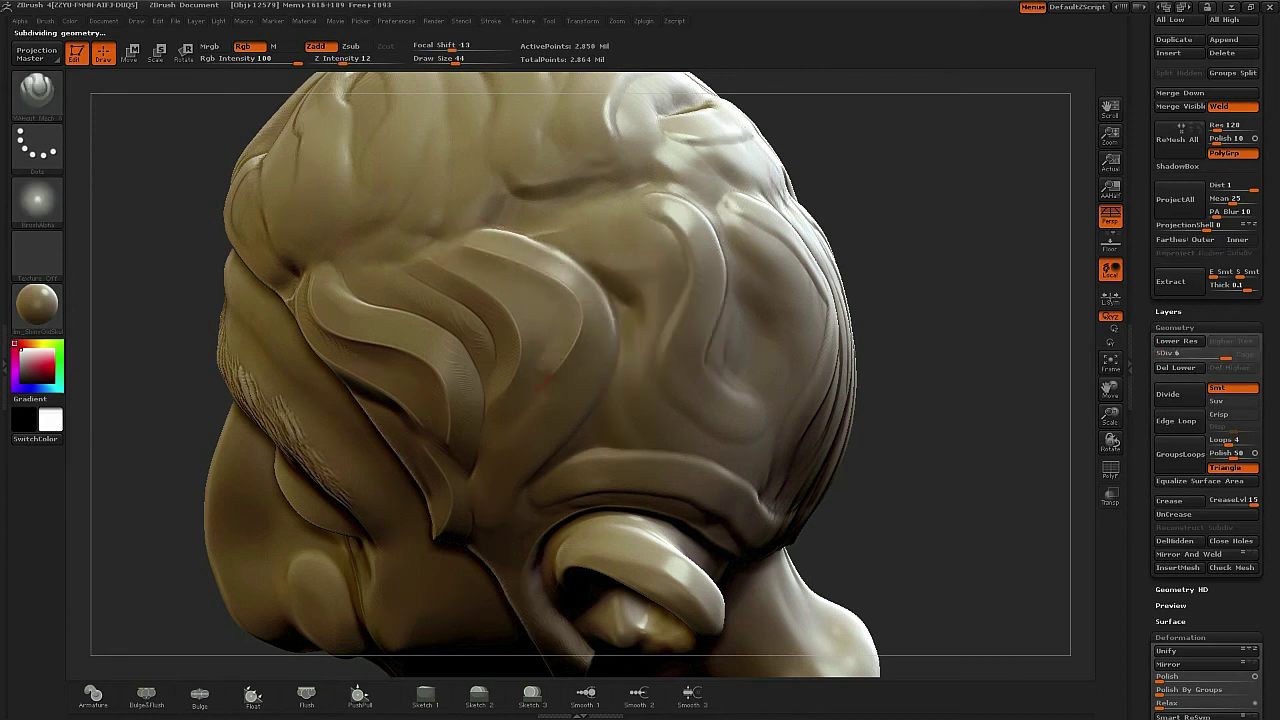
pyautogui.moveTo(1030, 350); pyautogui.dragTo(539, 239)
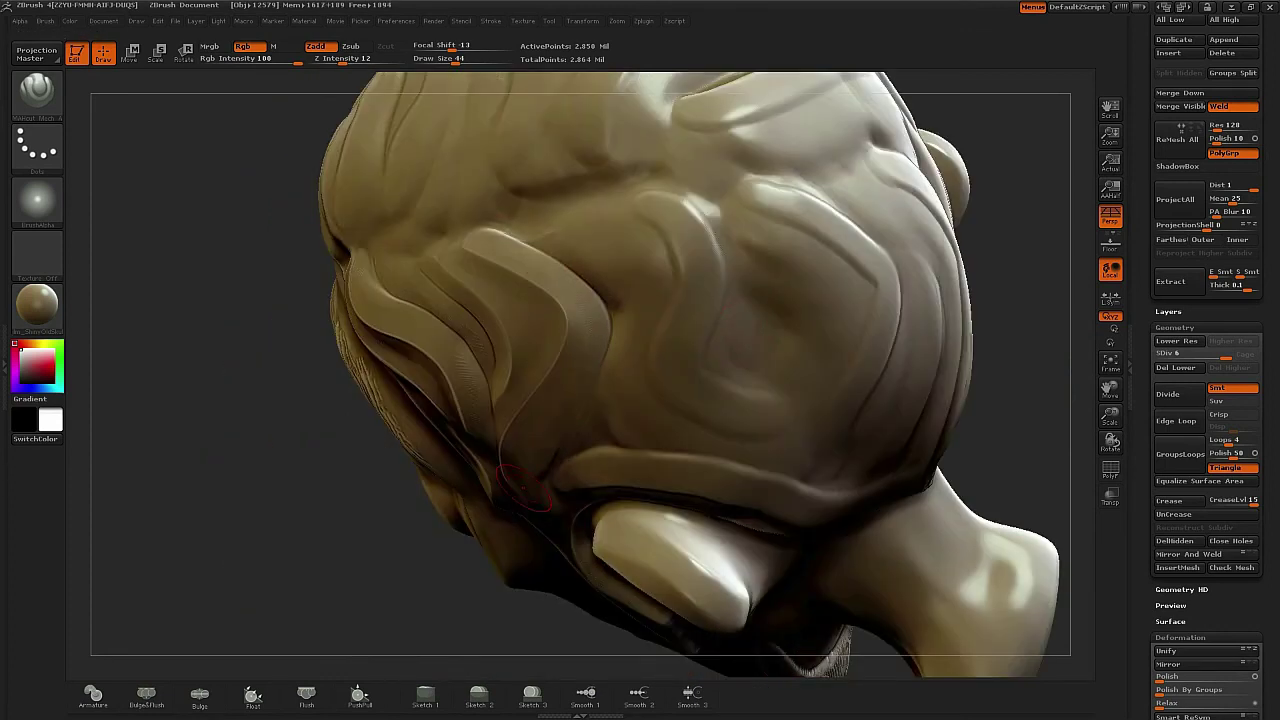
pyautogui.keyDown('shift'); pyautogui.moveTo(609, 383); pyautogui.dragTo(545, 243); pyautogui.keyUp('shift')
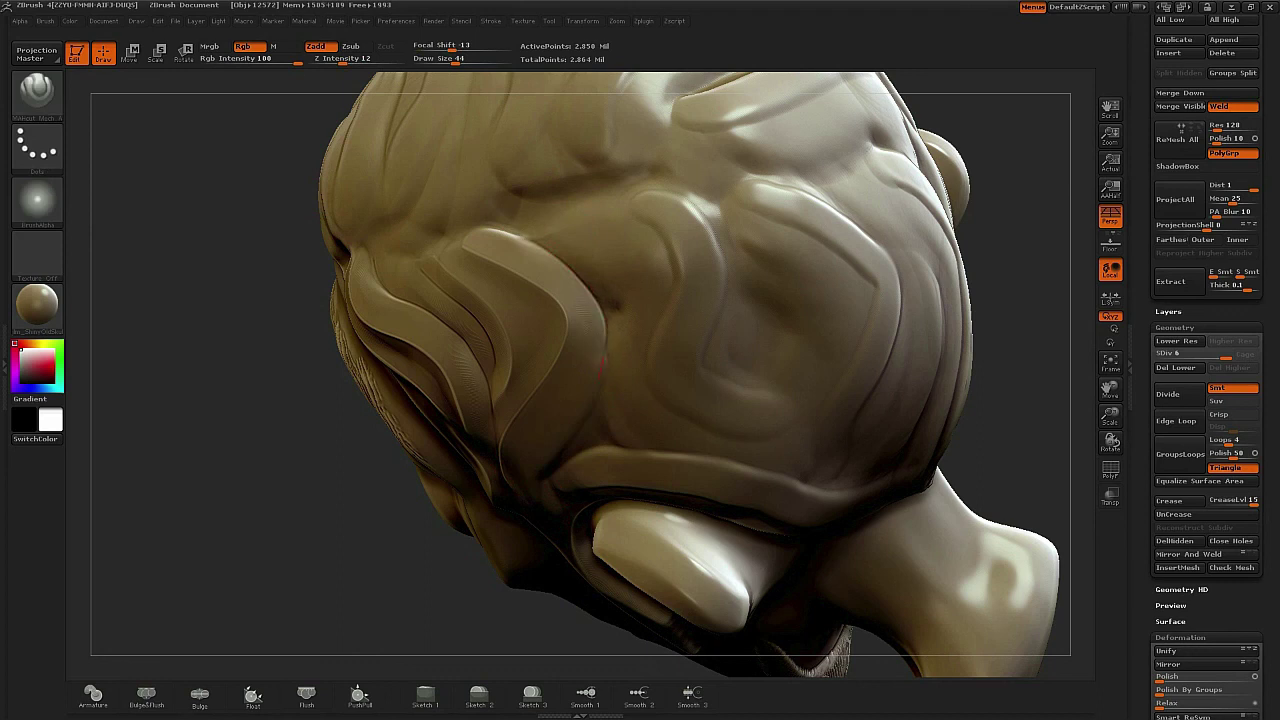
# - Extend the wide lock's strands down in front of the ear so they taper into the sideburn
pyautogui.moveTo(200, 560); pyautogui.dragTo(290, 330)
pyautogui.moveTo(200, 400); pyautogui.dragTo(360, 330)
pyautogui.keyDown('alt'); pyautogui.moveTo(700, 400); pyautogui.dragTo(690, 490); pyautogui.keyUp('alt')
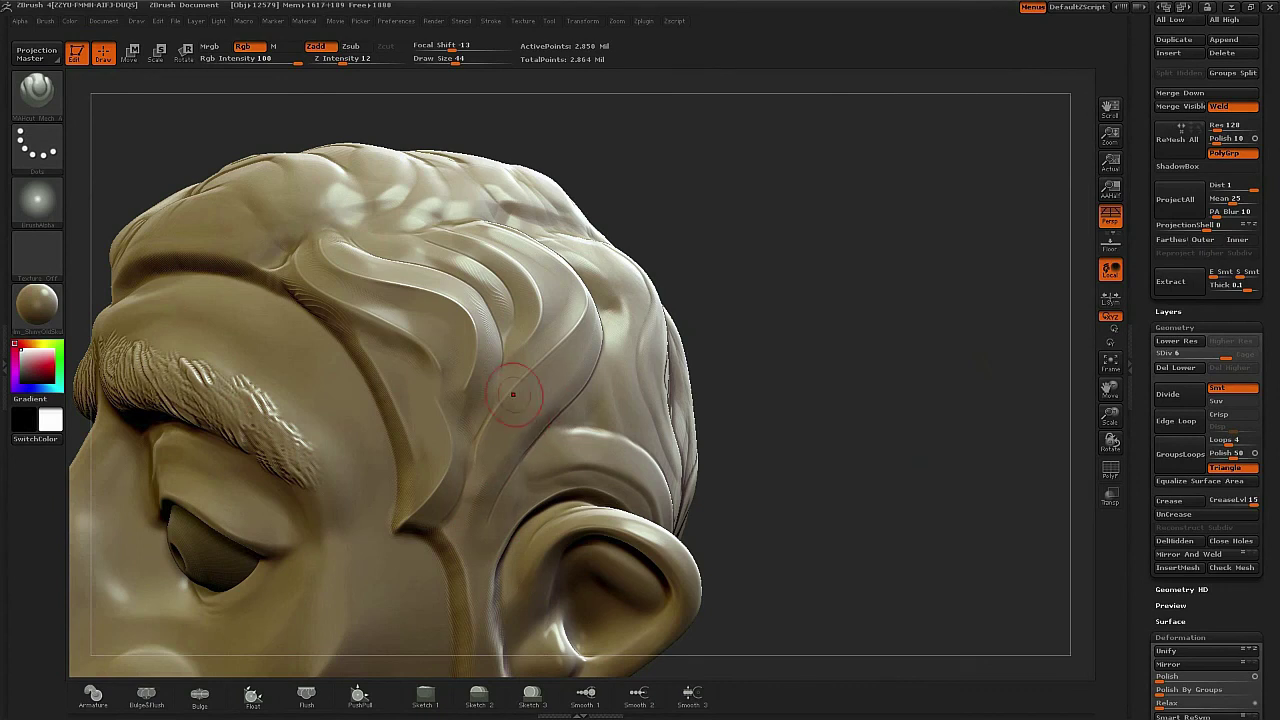
pyautogui.moveTo(484, 490)
pyautogui.keyDown('shift'); pyautogui.mouseDown()
pyautogui.moveTo(524, 410)
pyautogui.moveTo(468, 492)
pyautogui.moveTo(464, 530)
pyautogui.mouseUp(); pyautogui.keyUp('shift')
pyautogui.keyDown('shift'); pyautogui.moveTo(551, 378); pyautogui.dragTo(476, 530); pyautogui.keyUp('shift')
# - Sculpt a thin curved strand behind the wide lock, running from the parting down toward the top of the ear
pyautogui.moveTo(875, 405); pyautogui.dragTo(560, 295)
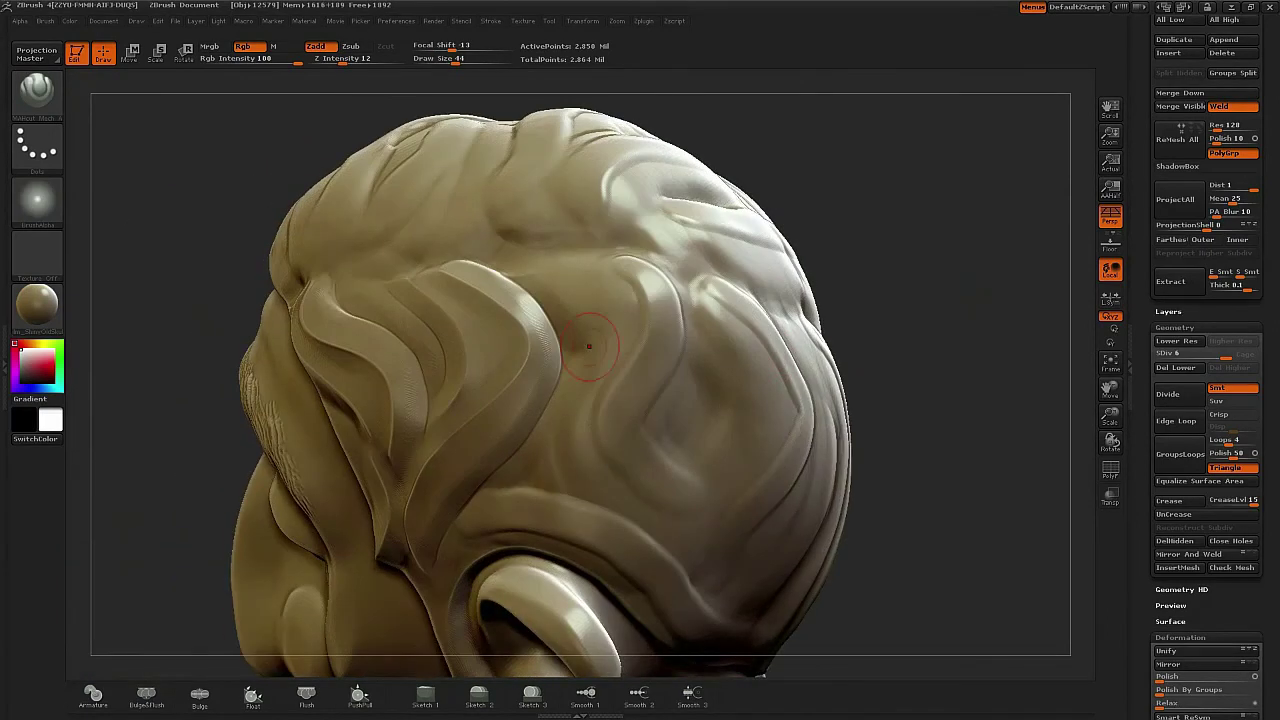
pyautogui.moveTo(565, 435); pyautogui.dragTo(569, 478)
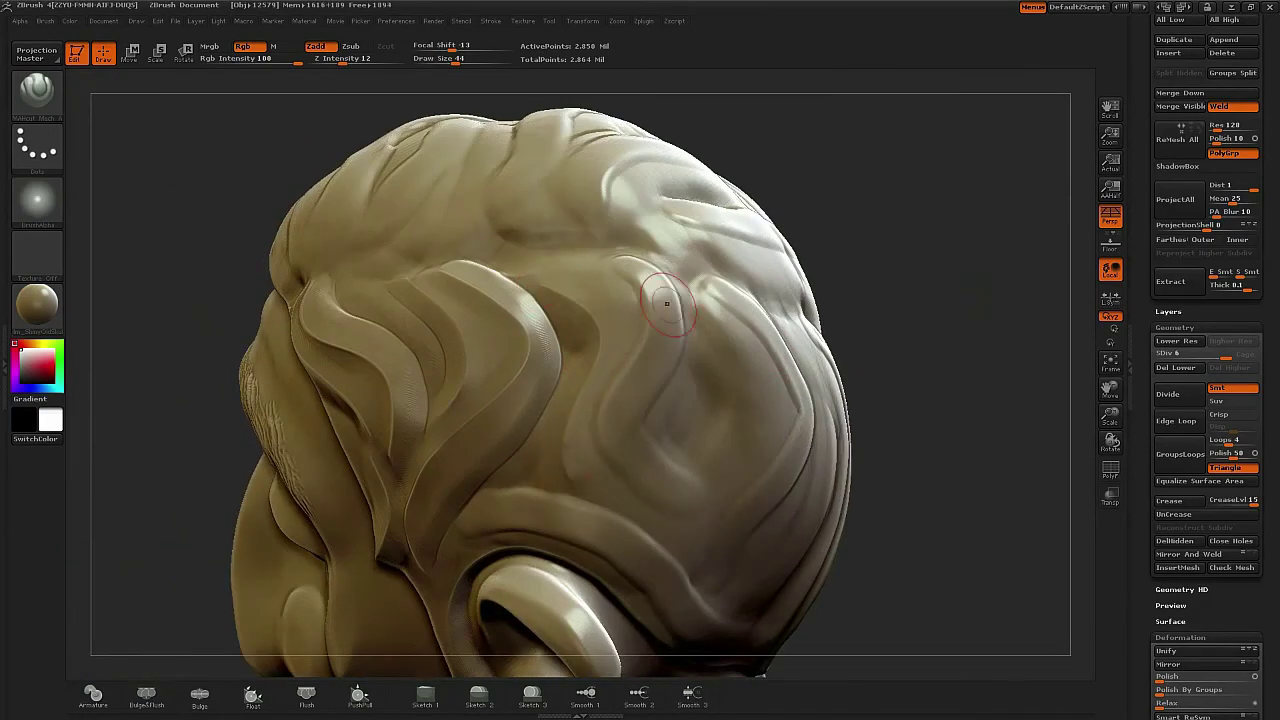
pyautogui.keyDown('shift'); pyautogui.moveTo(690, 475); pyautogui.dragTo(703, 508); pyautogui.keyUp('shift')
pyautogui.moveTo(935, 400); pyautogui.dragTo(860, 395)
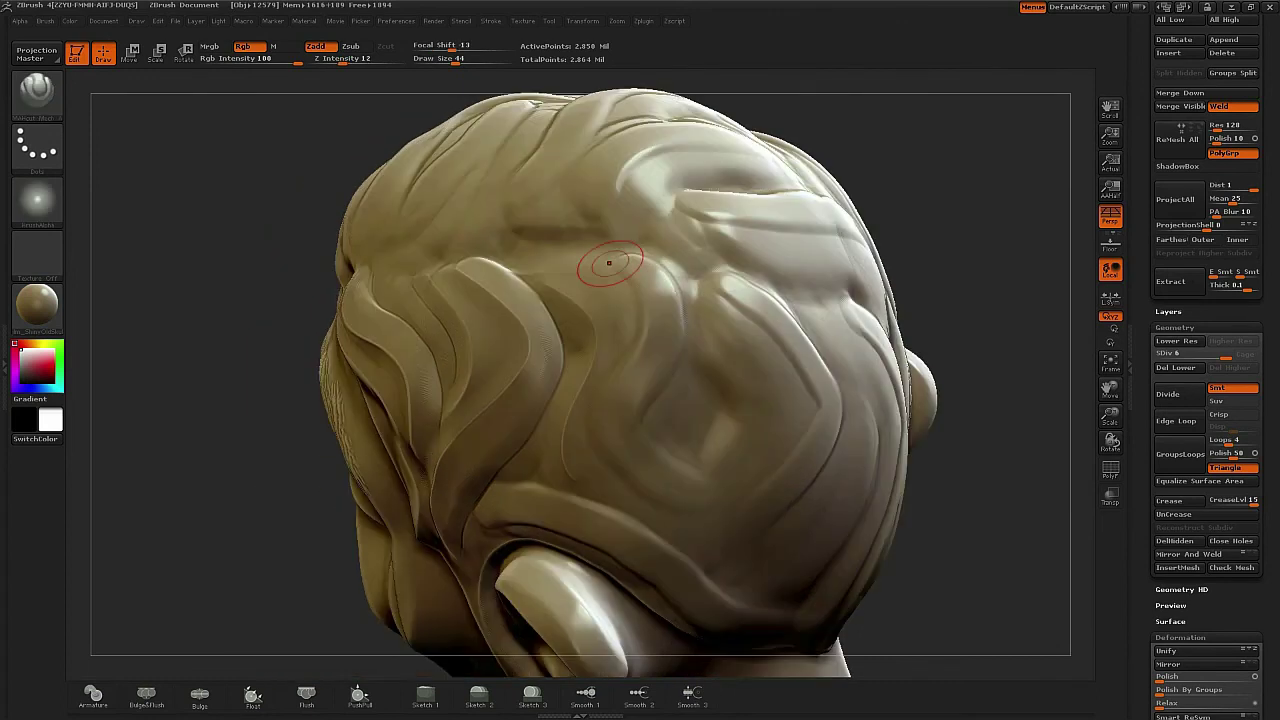
# - Sculpt a raised, crisp-edged curved lock from the parting down the rear side of the head behind the ear
pyautogui.moveTo(612, 262)
pyautogui.mouseDown()
pyautogui.moveTo(653, 299)
pyautogui.moveTo(615, 368)
pyautogui.mouseUp()
pyautogui.moveTo(606, 460); pyautogui.dragTo(696, 502)
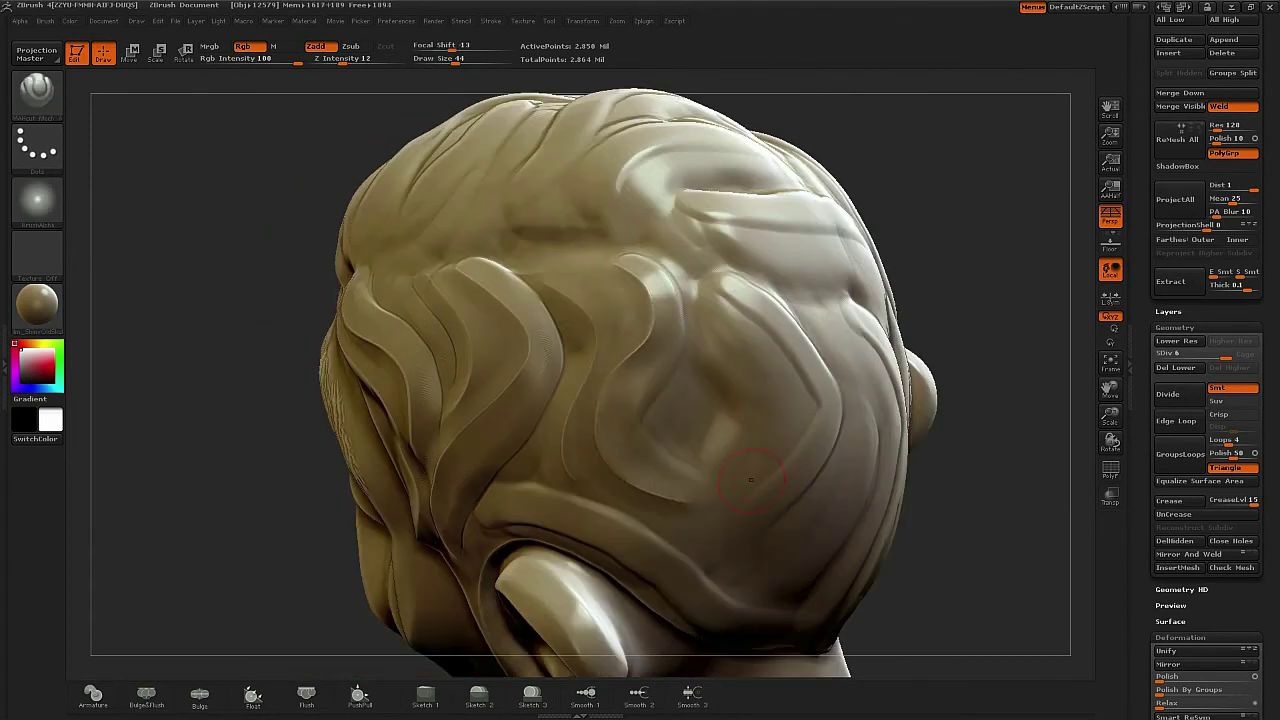
pyautogui.moveTo(650, 262)
pyautogui.mouseDown()
pyautogui.moveTo(674, 318)
pyautogui.moveTo(634, 442)
pyautogui.moveTo(698, 488)
pyautogui.mouseUp()
pyautogui.press('shift')
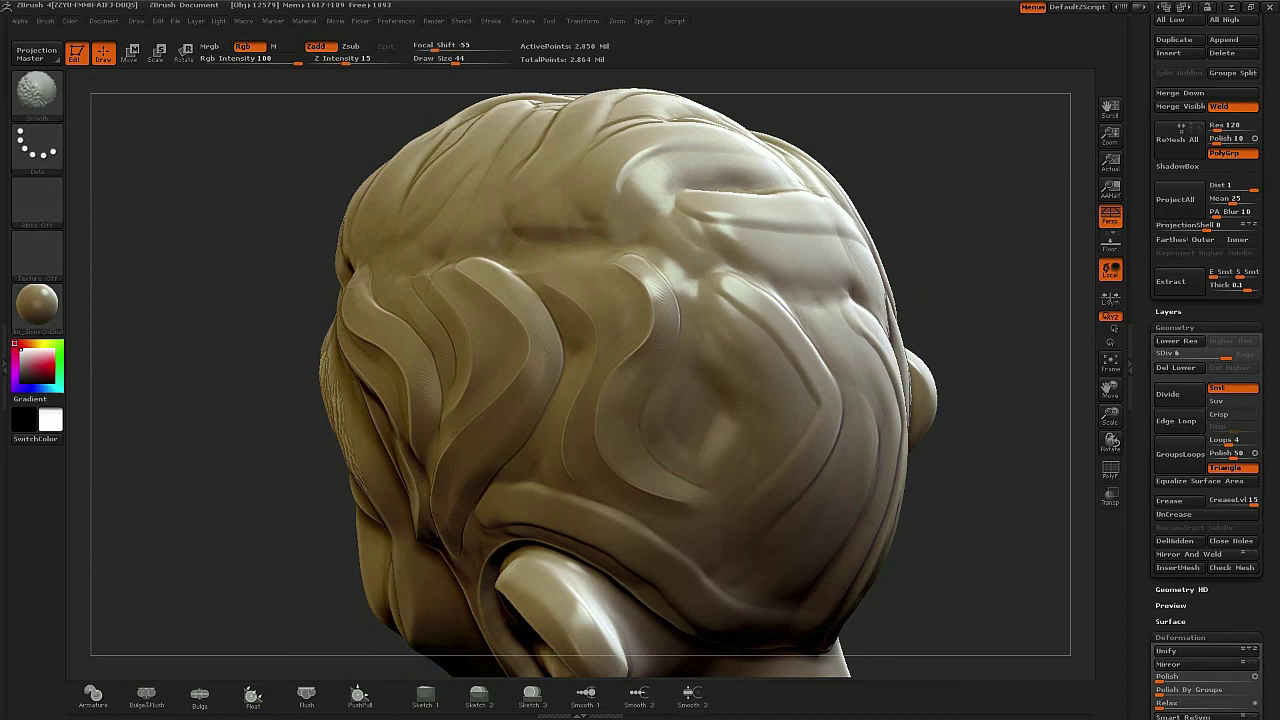